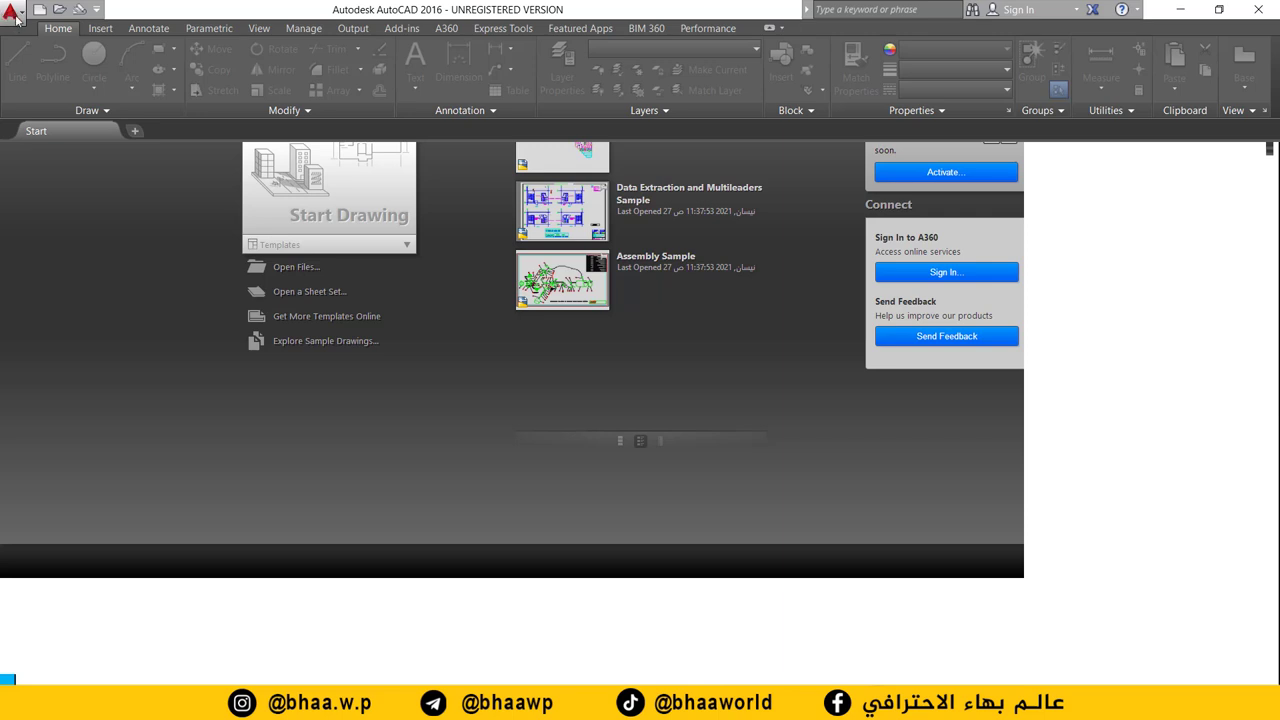
Step: Create a new blank drawing, Drawing1, from the acadiso.dwt template
left_click(14, 14)
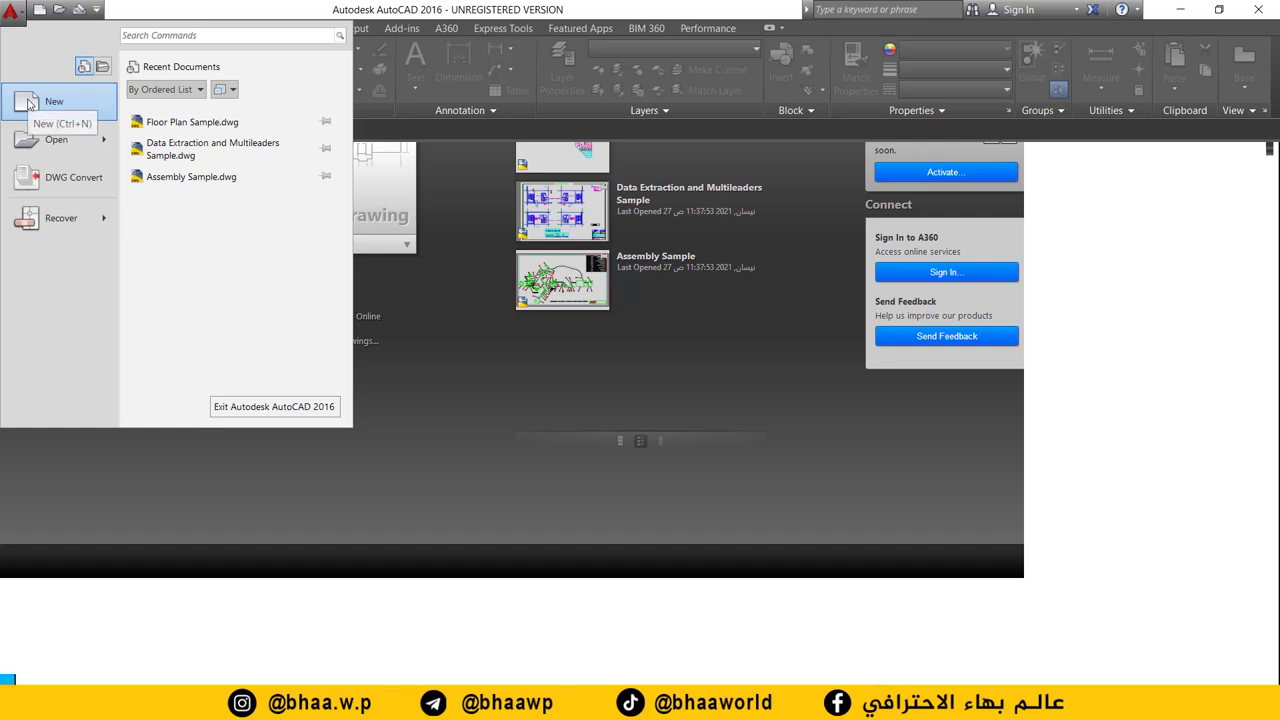
left_click(37, 146)
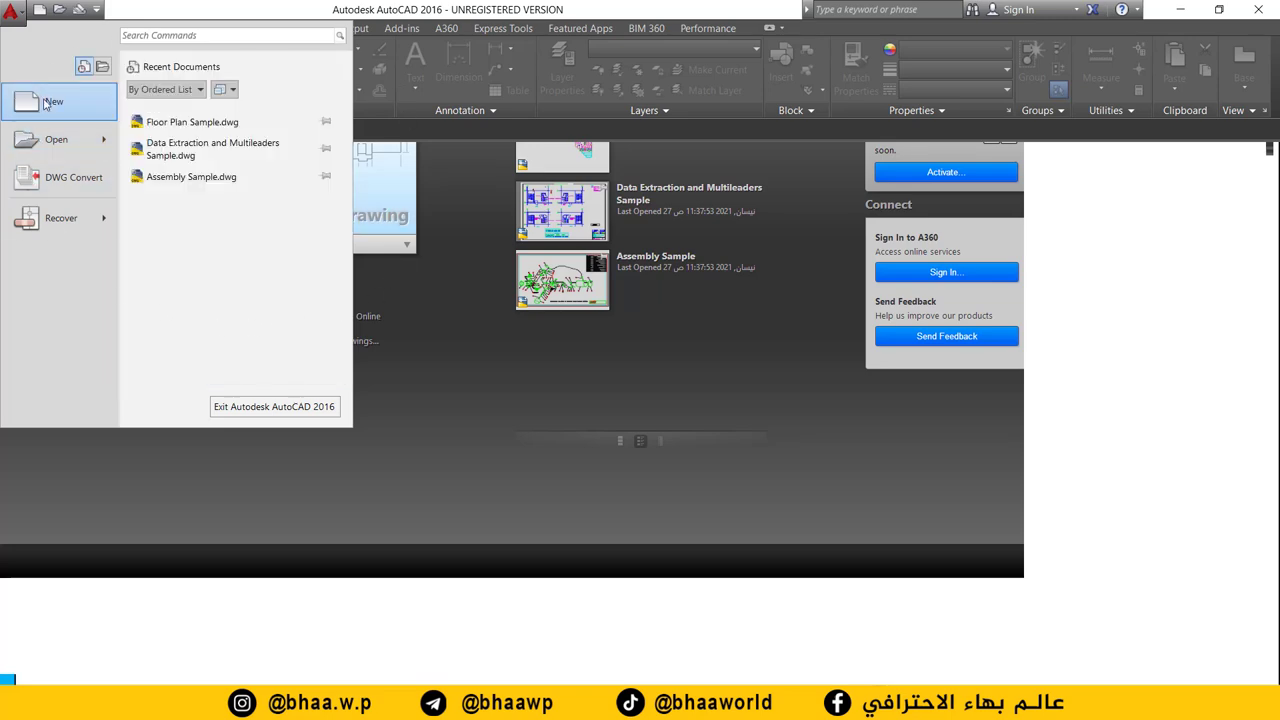
left_click(42, 104)
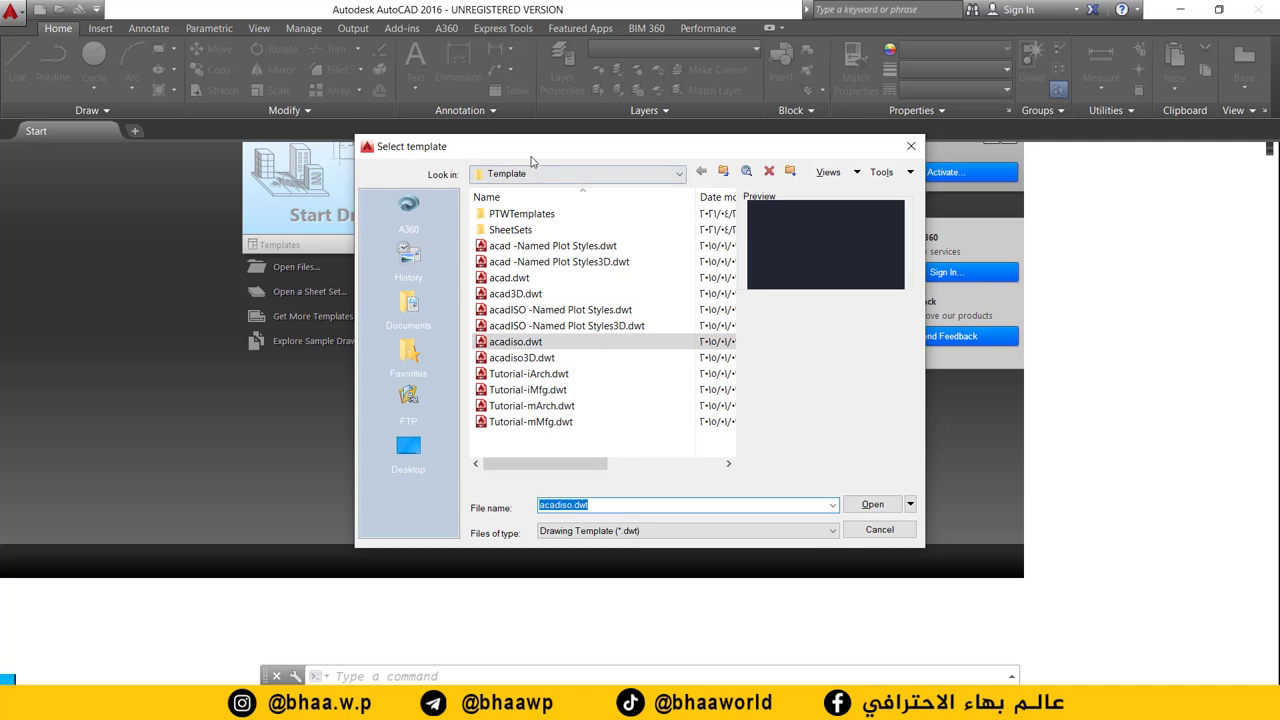
left_click_drag(520, 150, 335, 118)
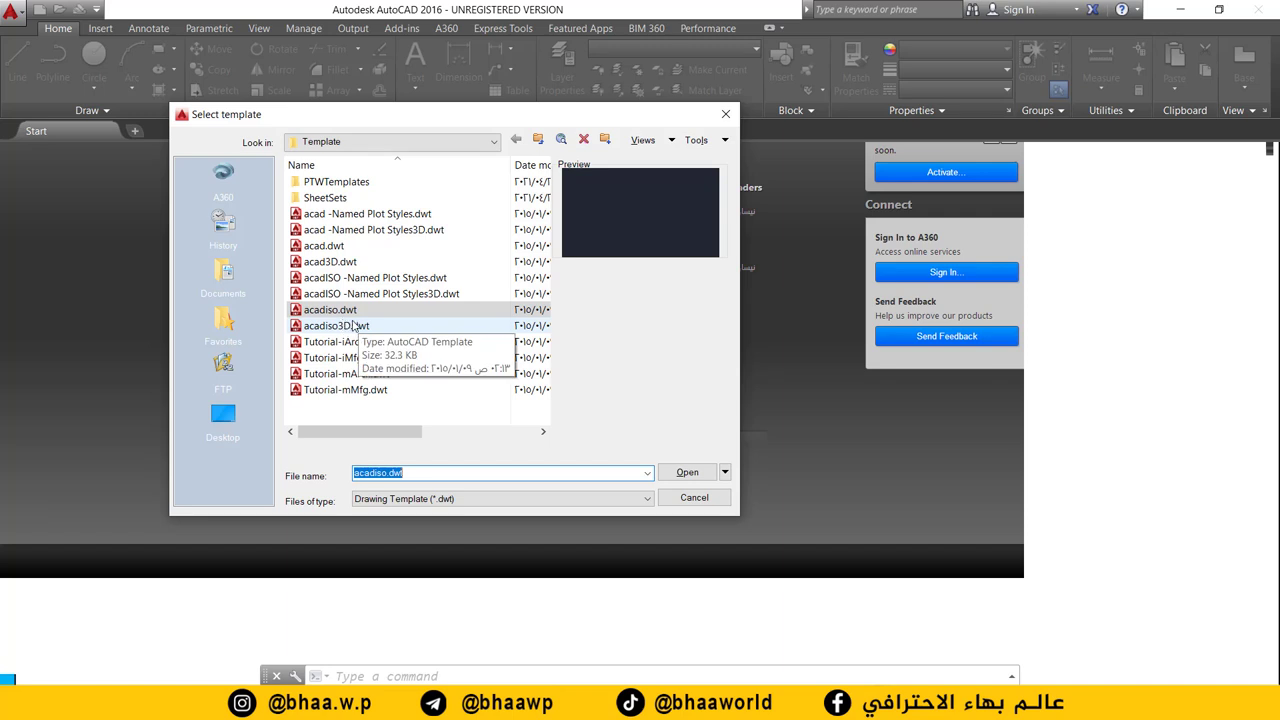
left_click(688, 474)
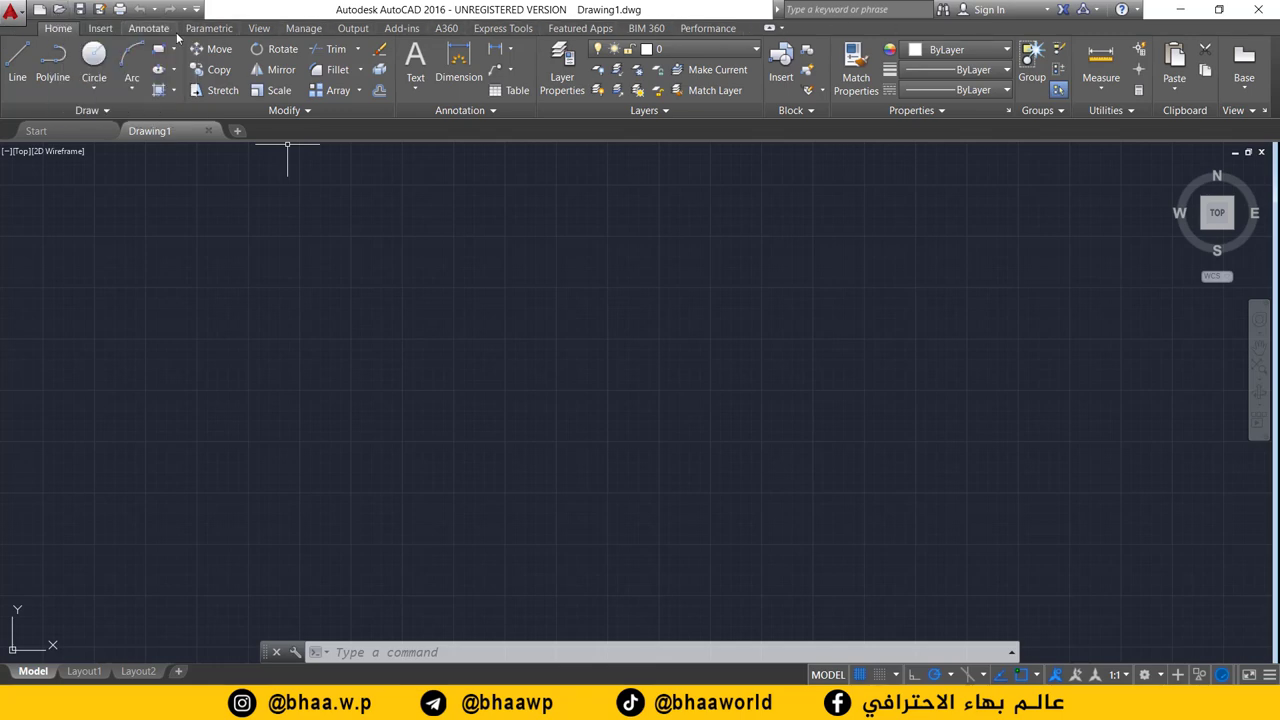
left_click(168, 31)
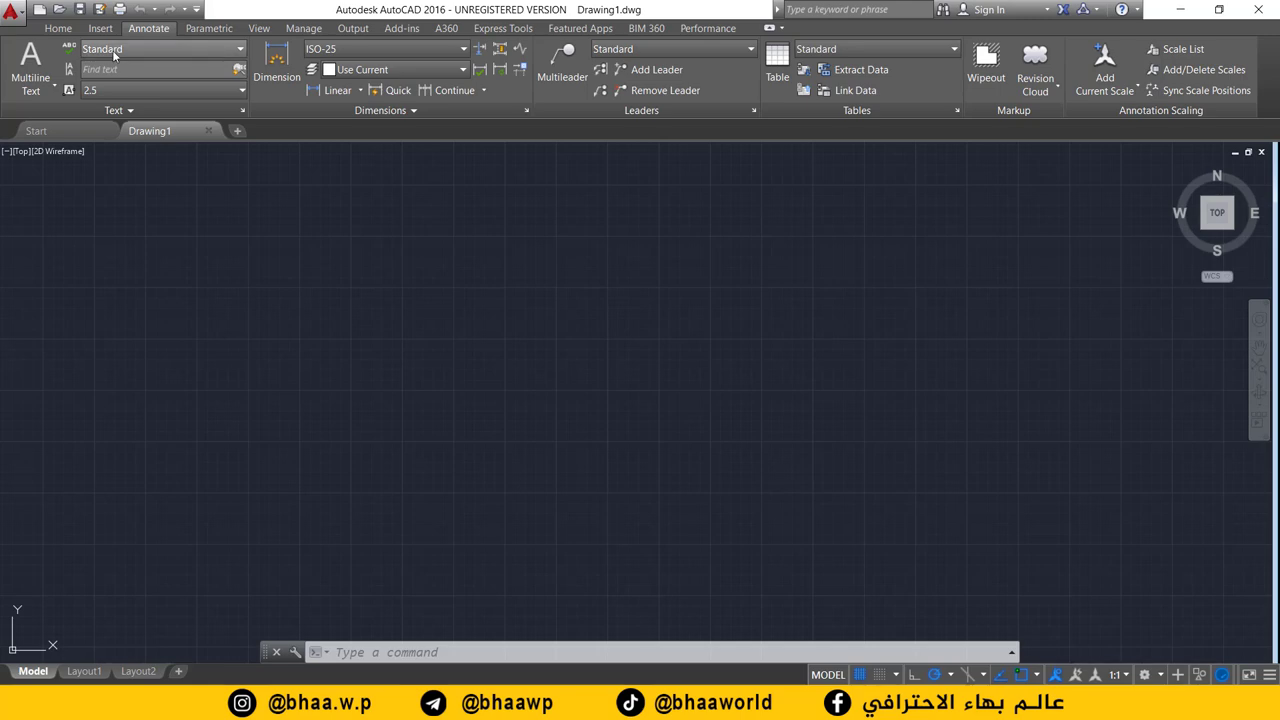
left_click(260, 29)
left_click(303, 28)
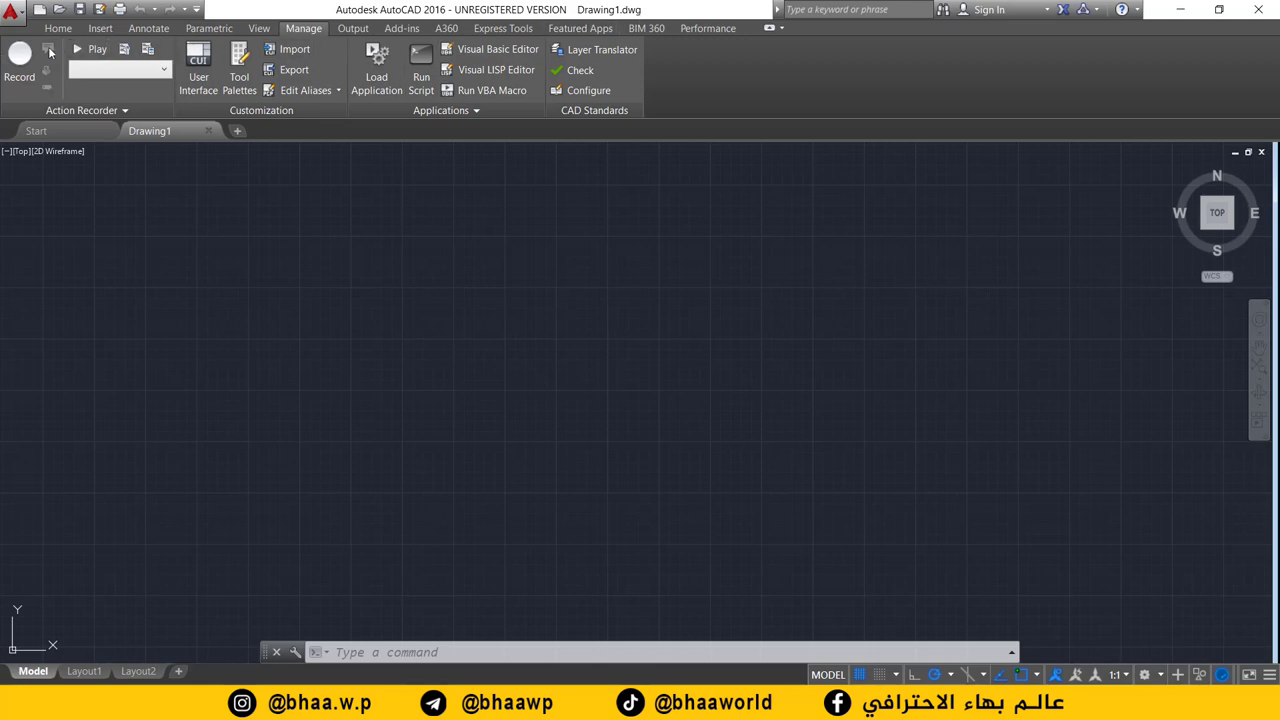
left_click(57, 30)
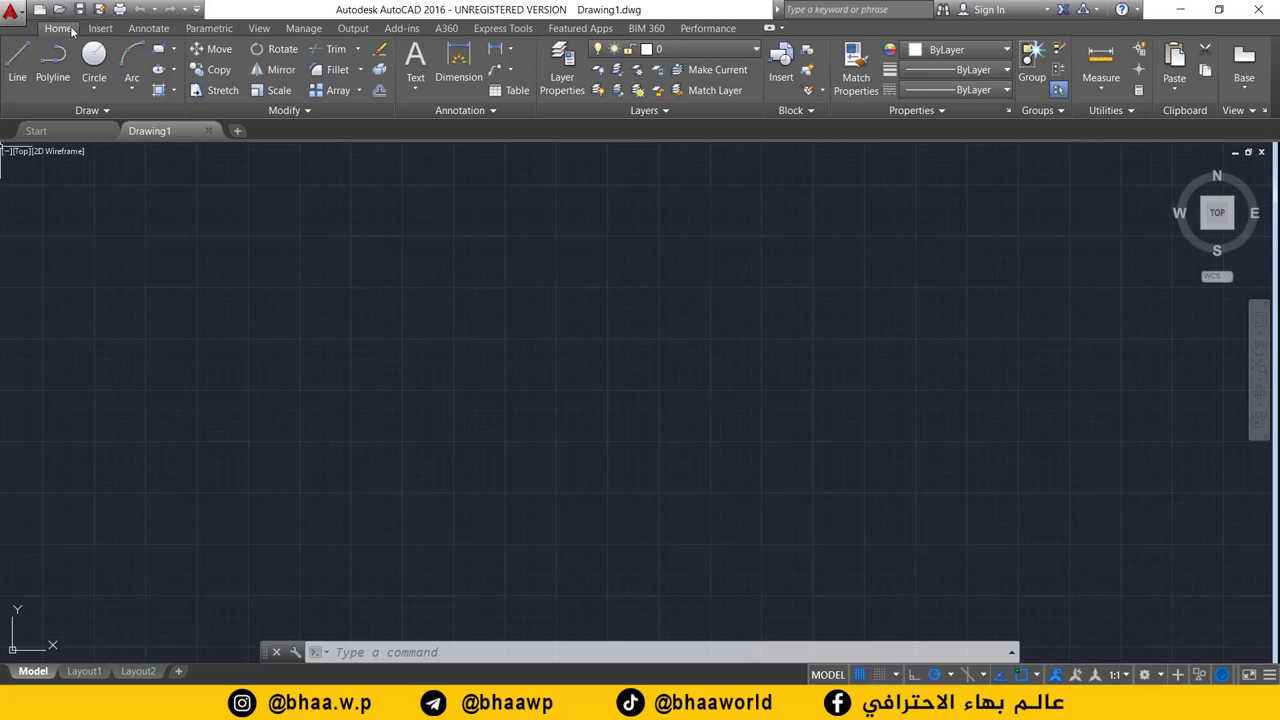
left_click(108, 118)
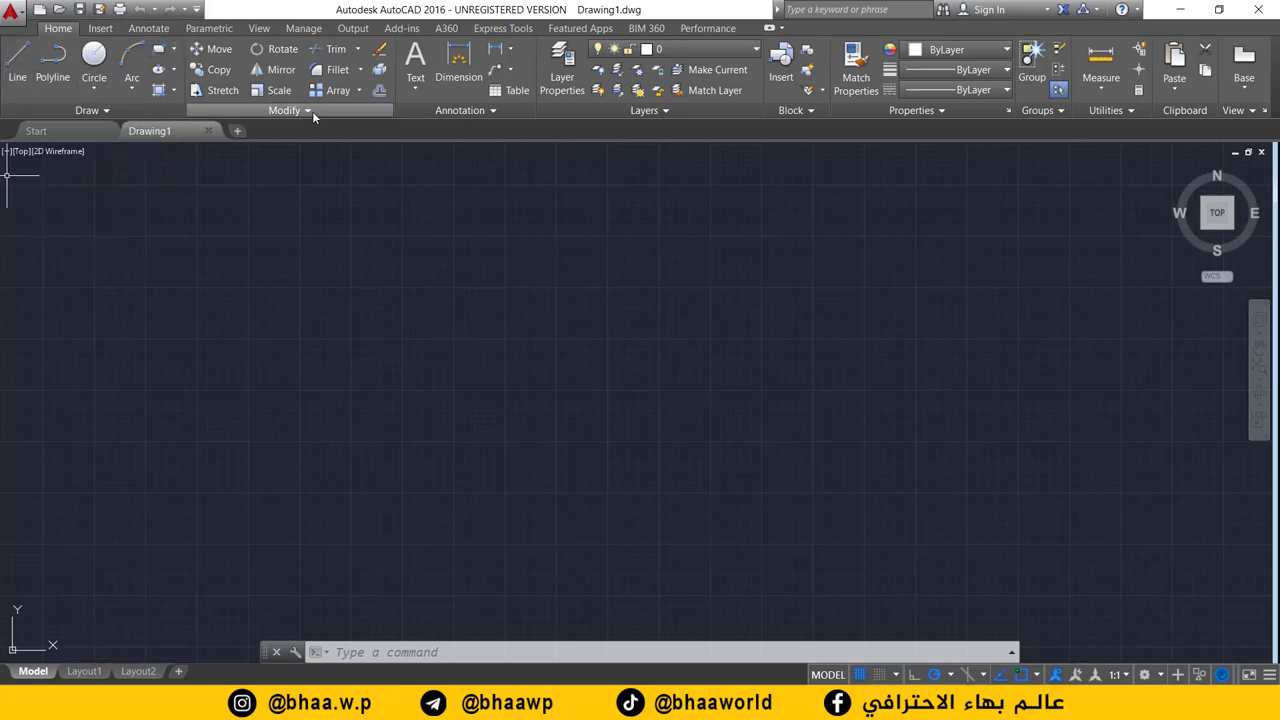
left_click(312, 111)
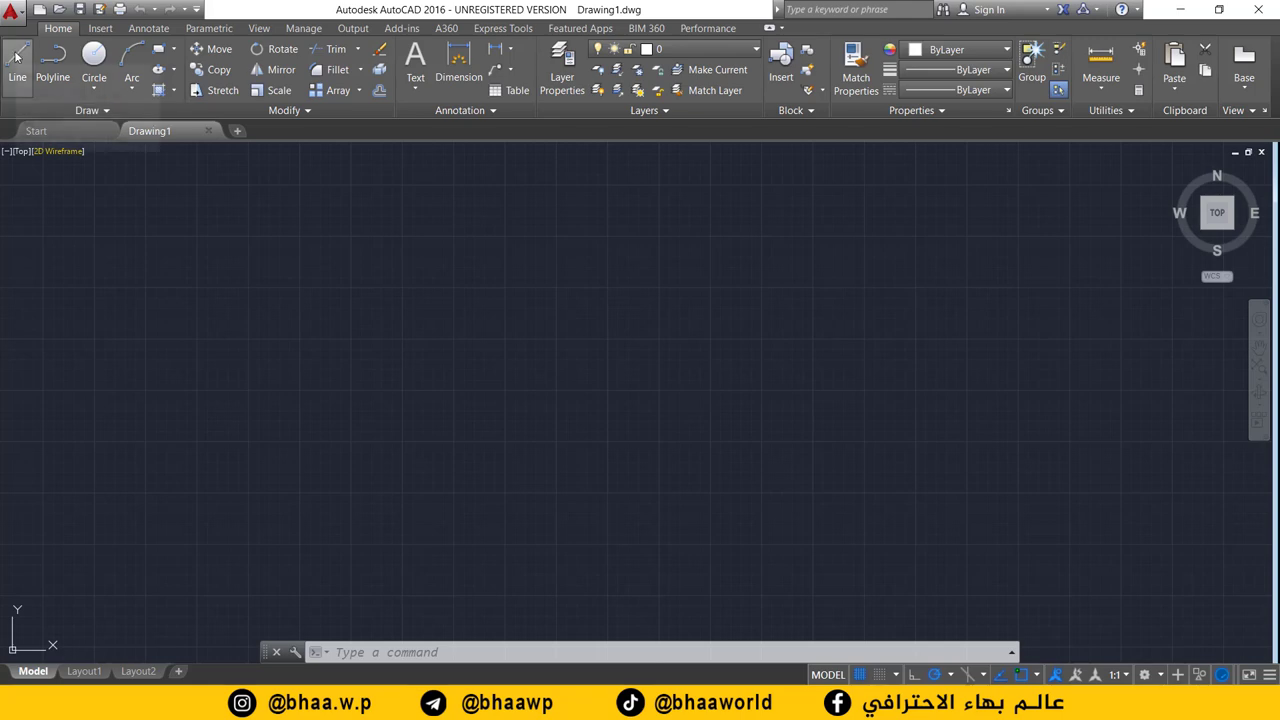
Step: Draw an eleven-edge stepped outline with Line, picking each corner and ending at the start corner
left_click(16, 57)
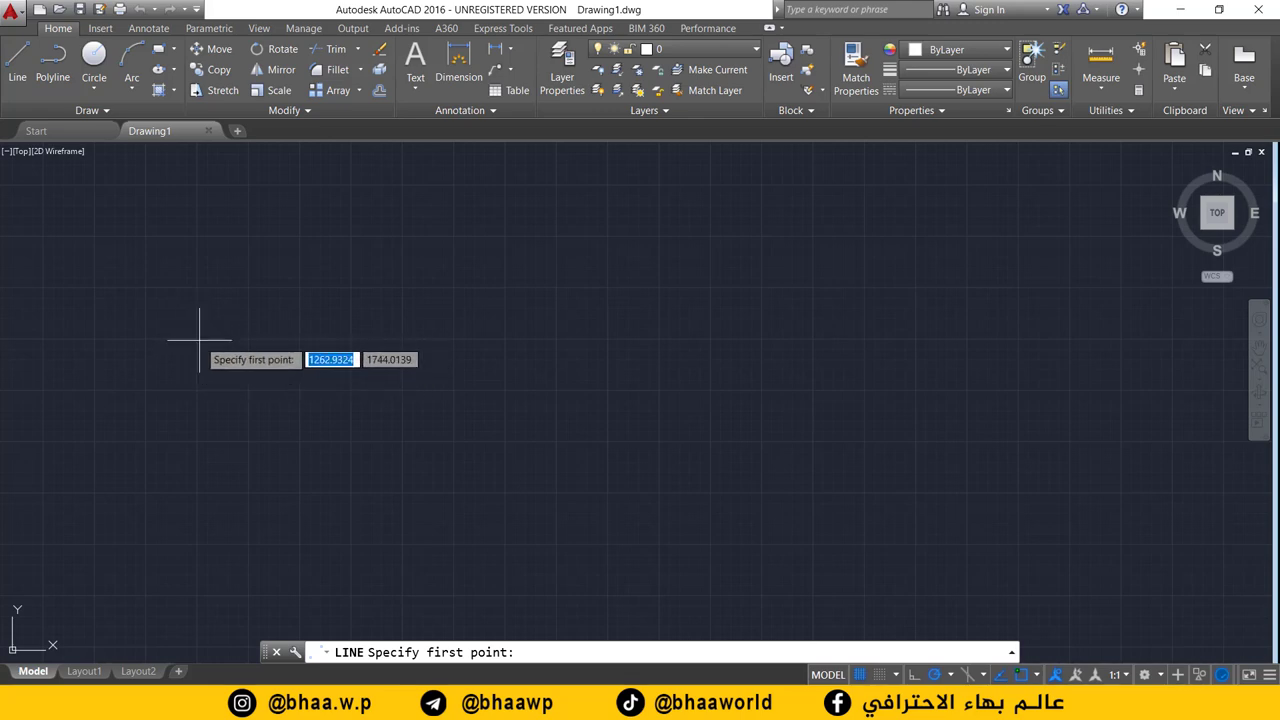
left_click(200, 339)
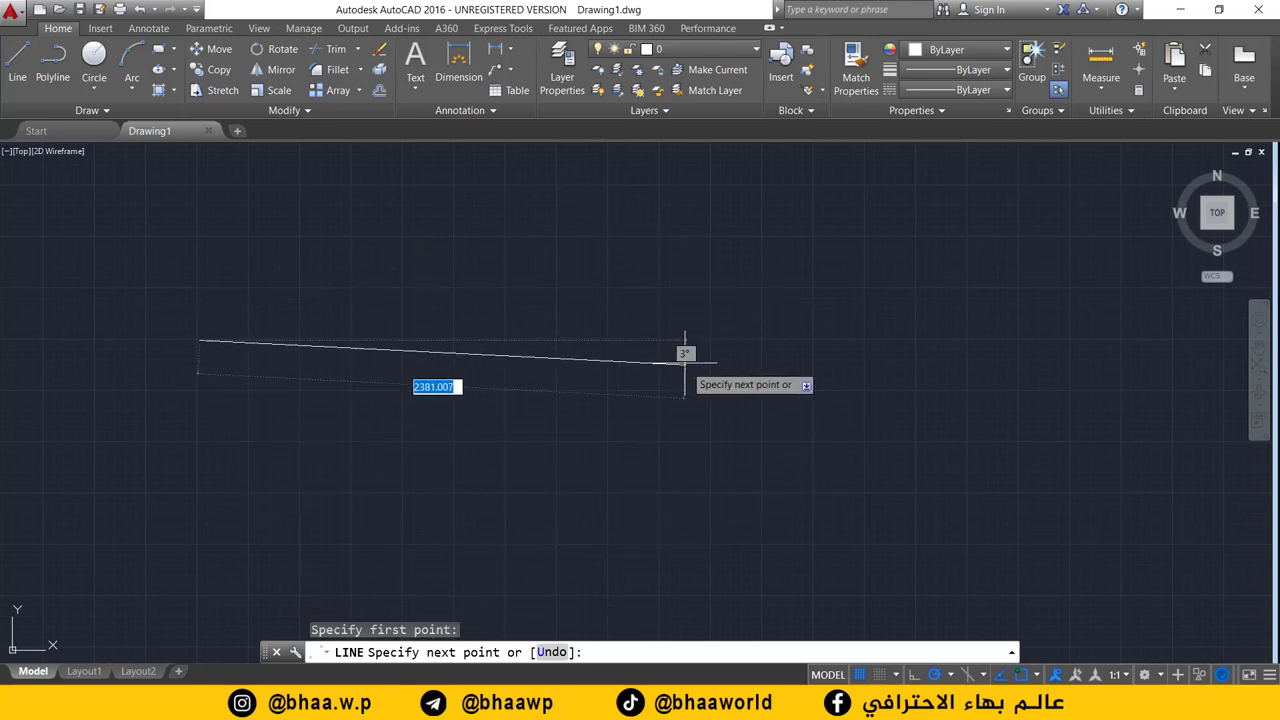
left_click(503, 340)
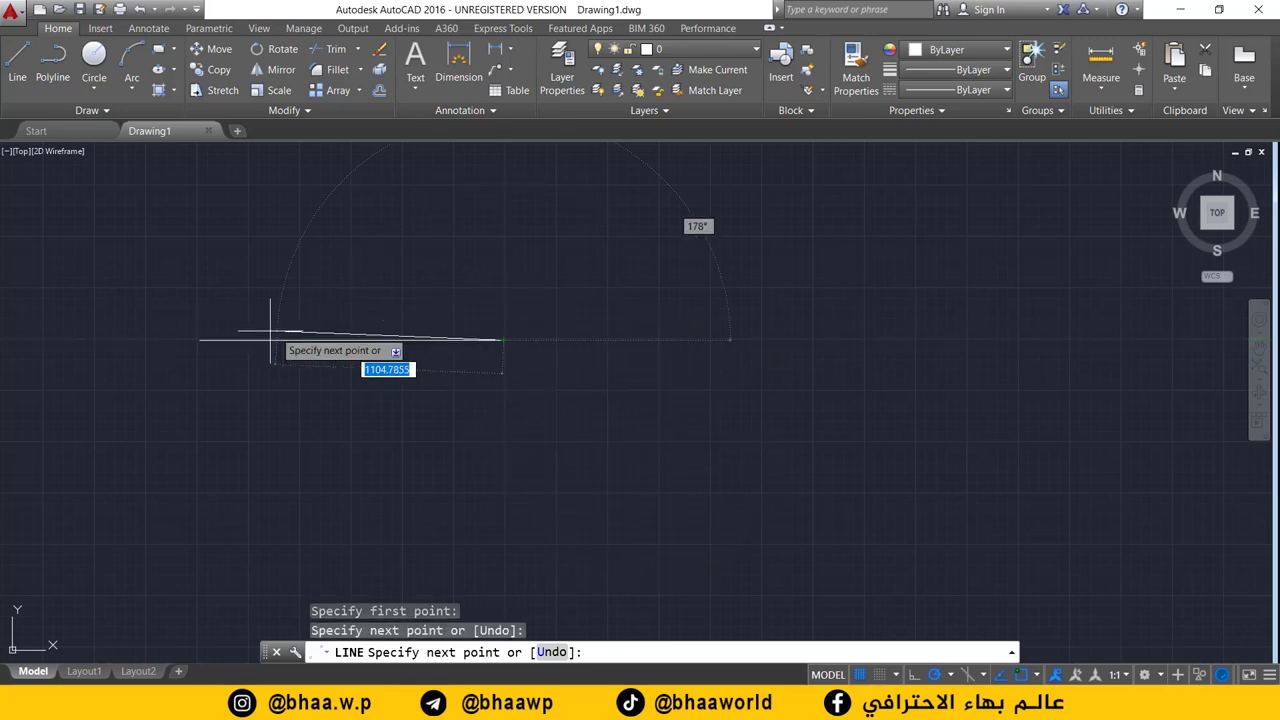
left_click(505, 237)
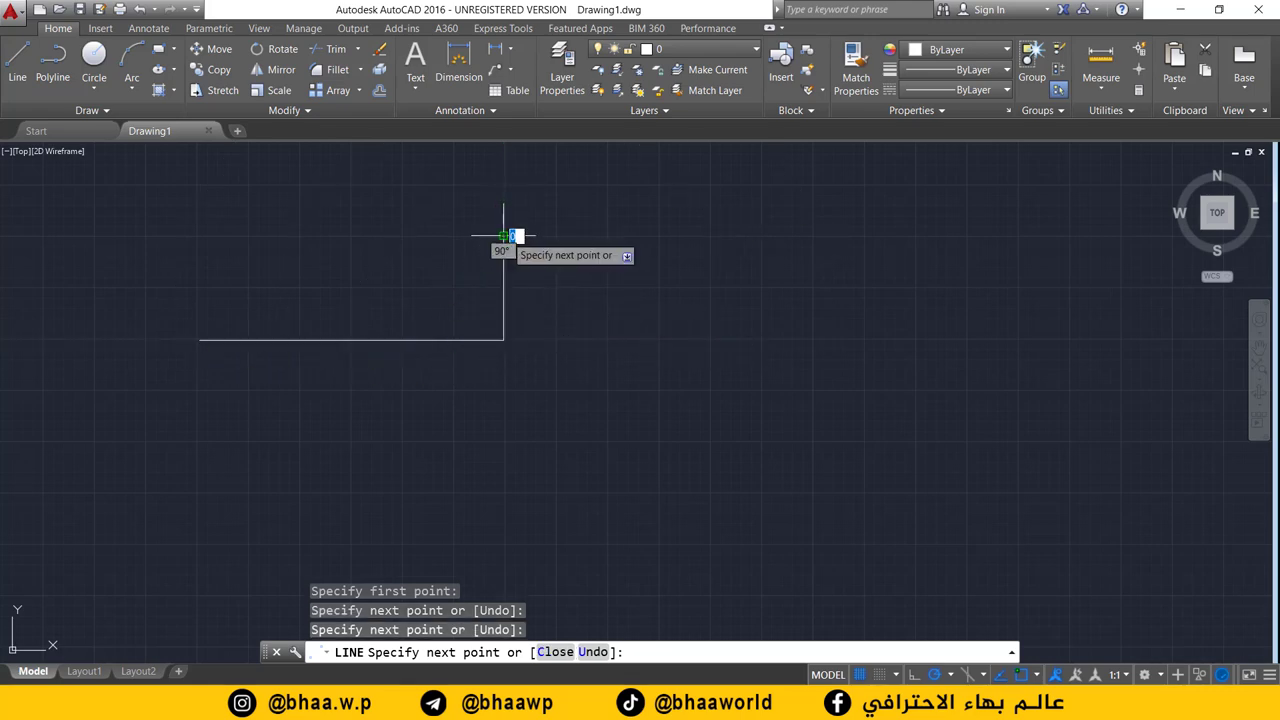
left_click(700, 236)
left_click(700, 401)
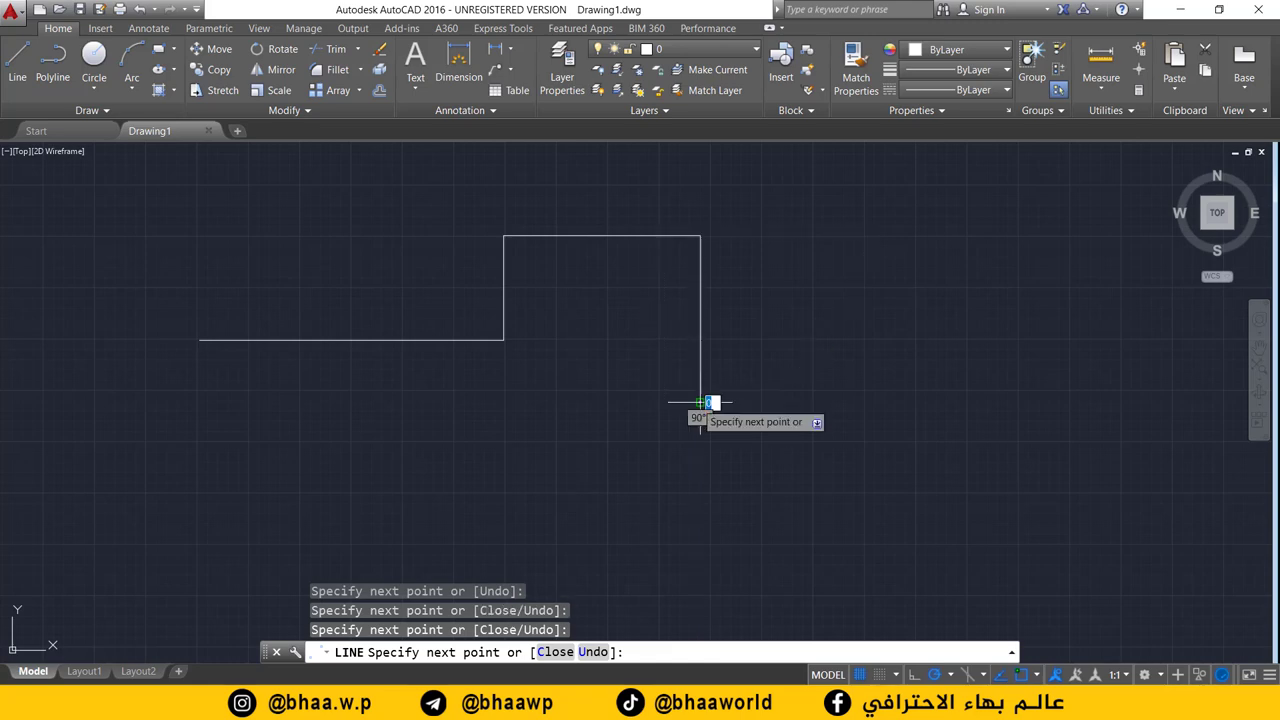
left_click(862, 401)
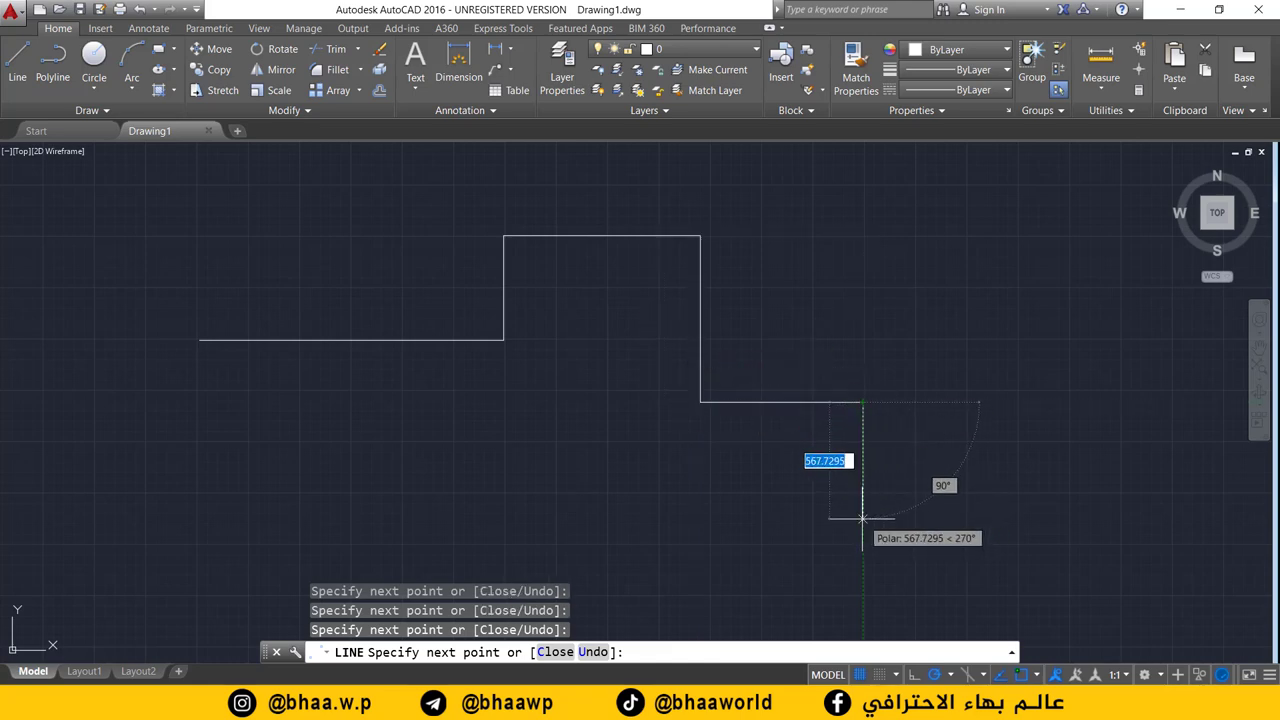
left_click(852, 518)
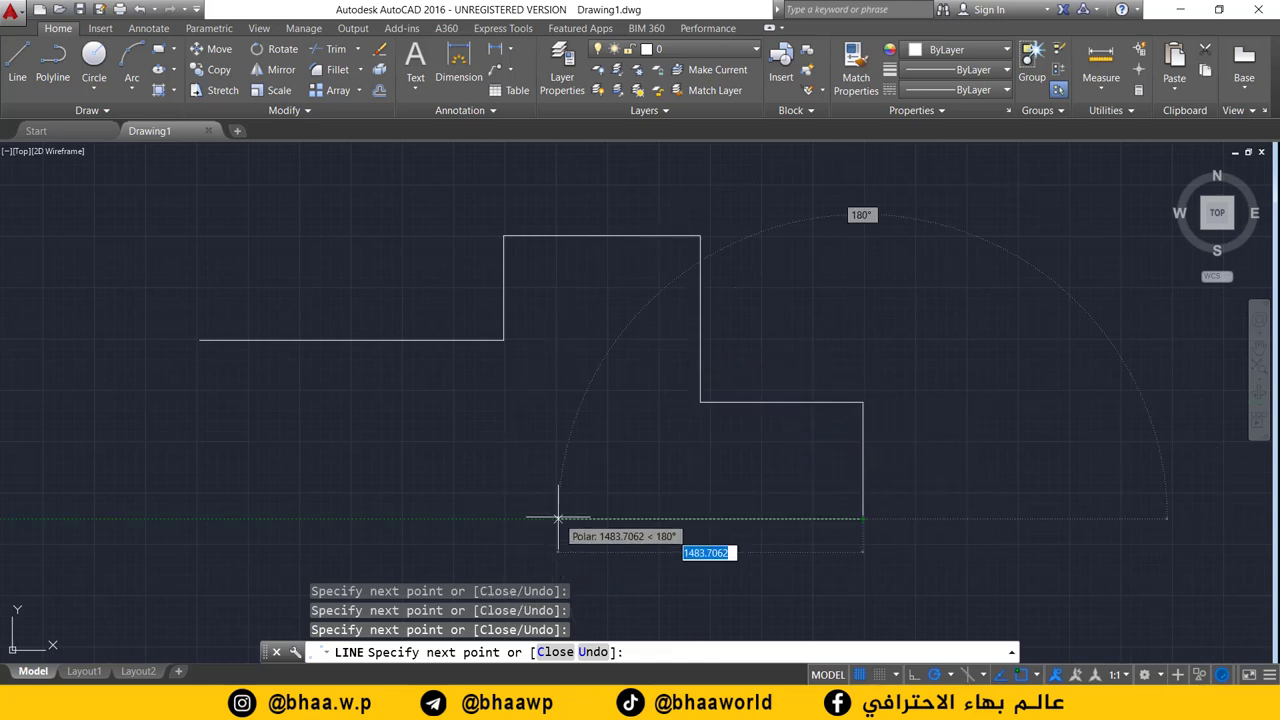
left_click(558, 520)
left_click(558, 397)
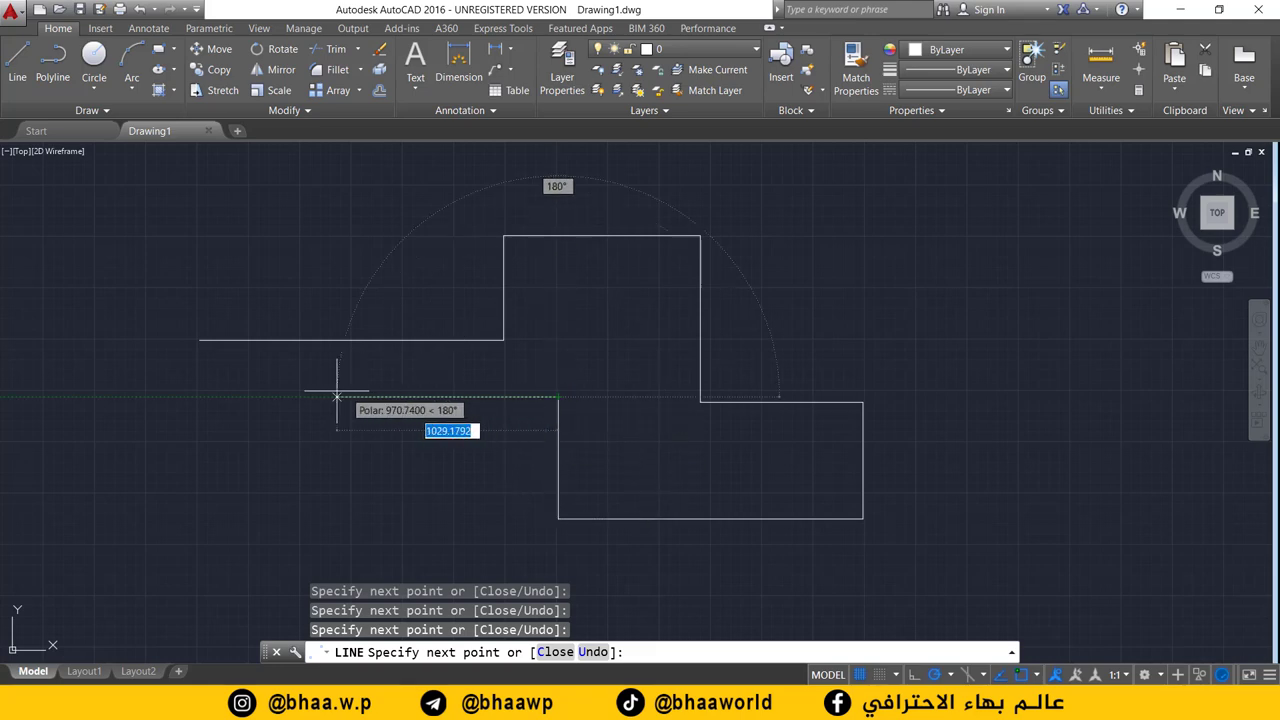
left_click(191, 397)
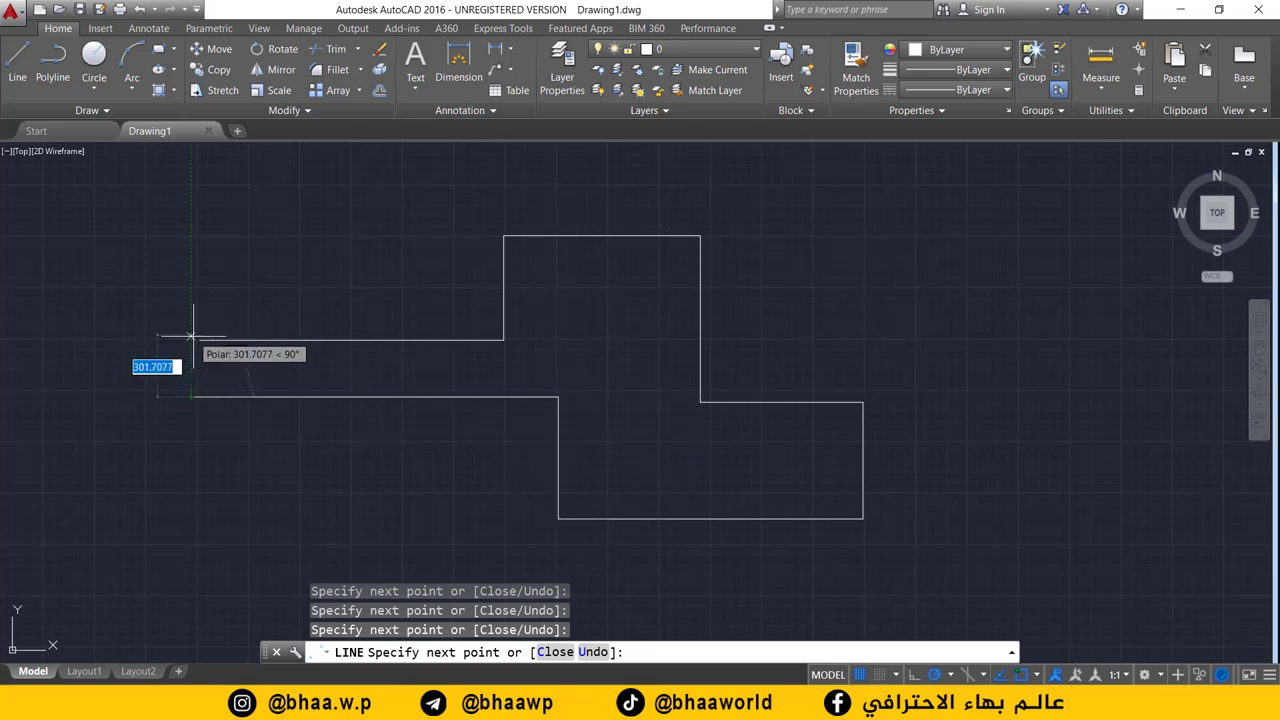
left_click(193, 341)
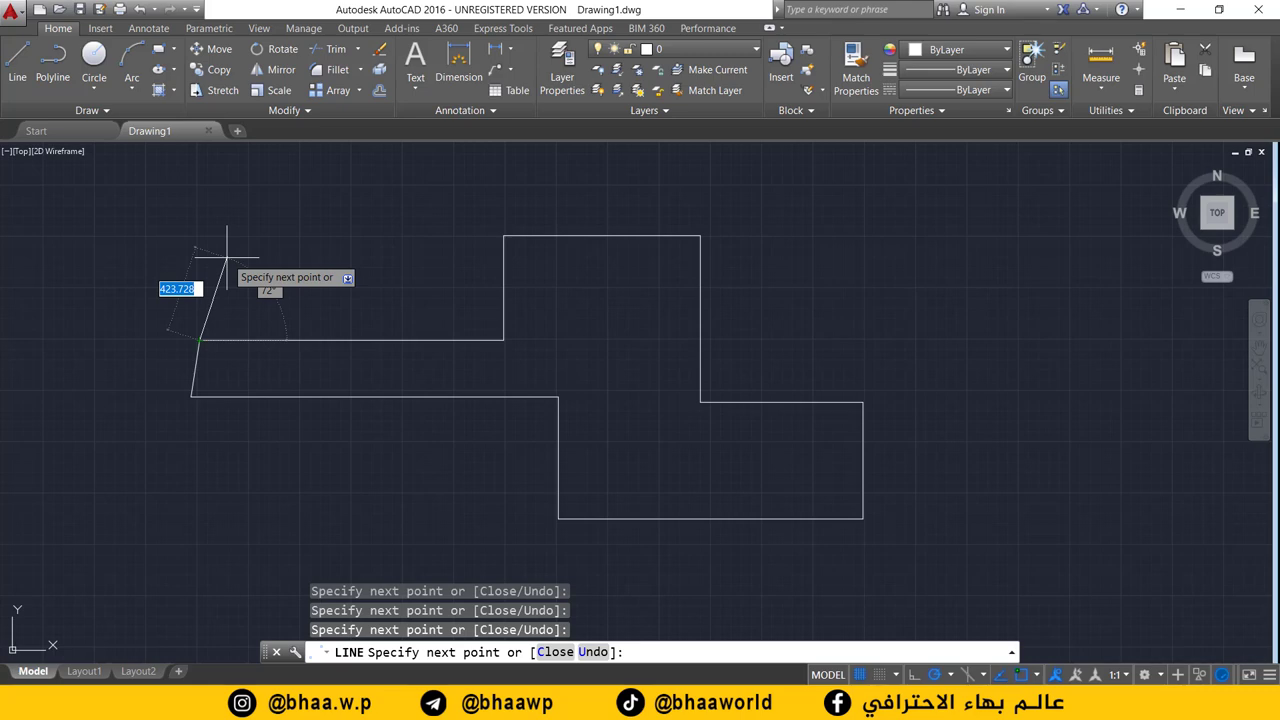
key("Escape")
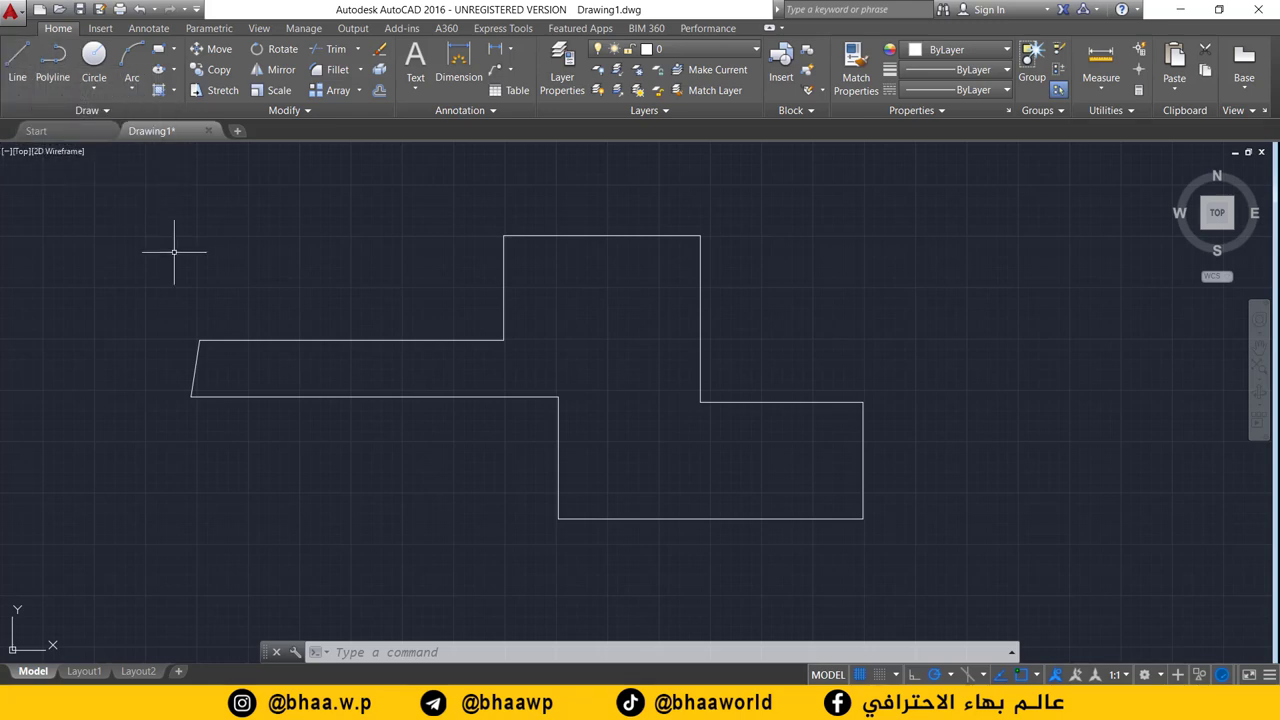
Step: Select several outline edges by clicking and a crossing window, then clear the selection
left_click(263, 339)
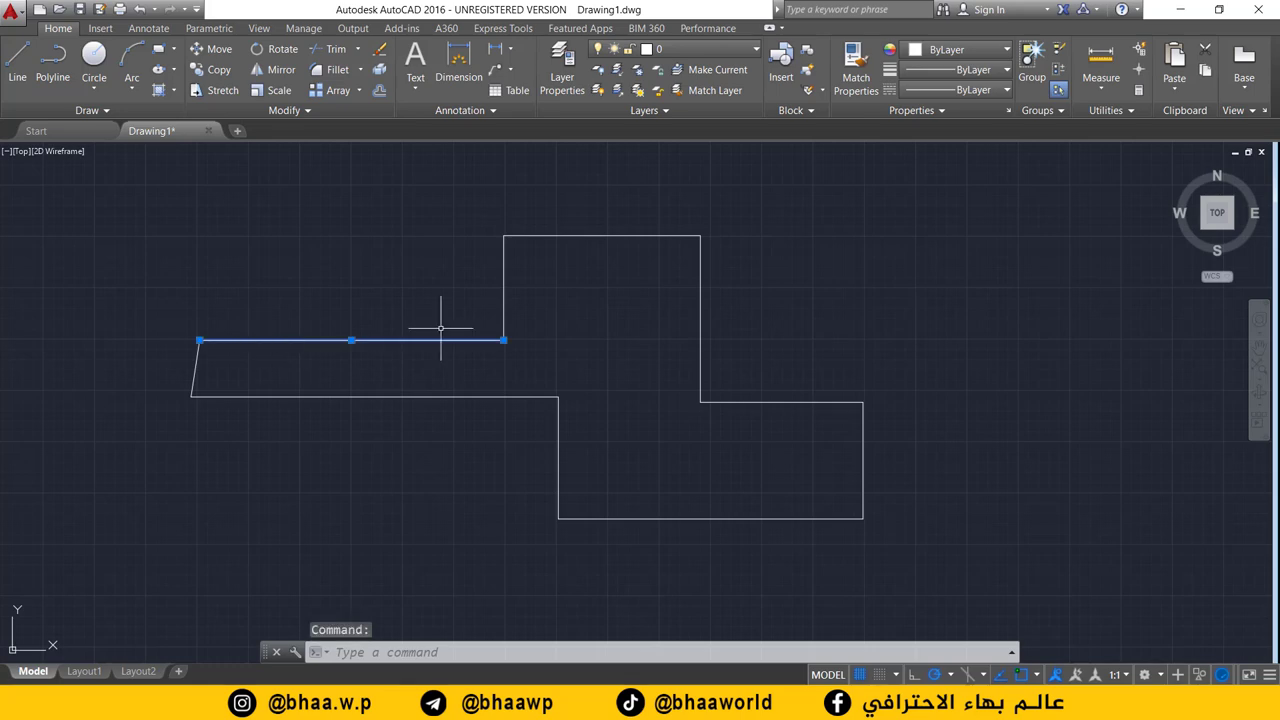
left_click(503, 272)
left_click(543, 236)
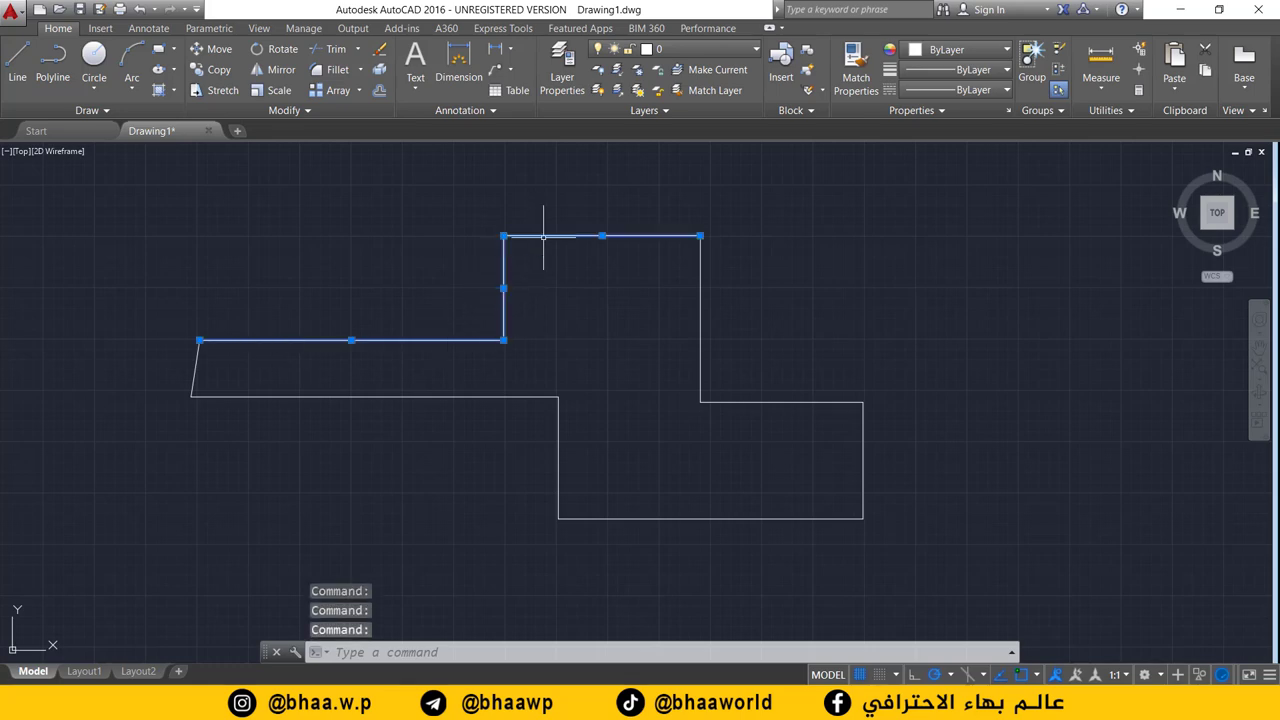
left_click(846, 277)
left_click(910, 277)
left_click(977, 207)
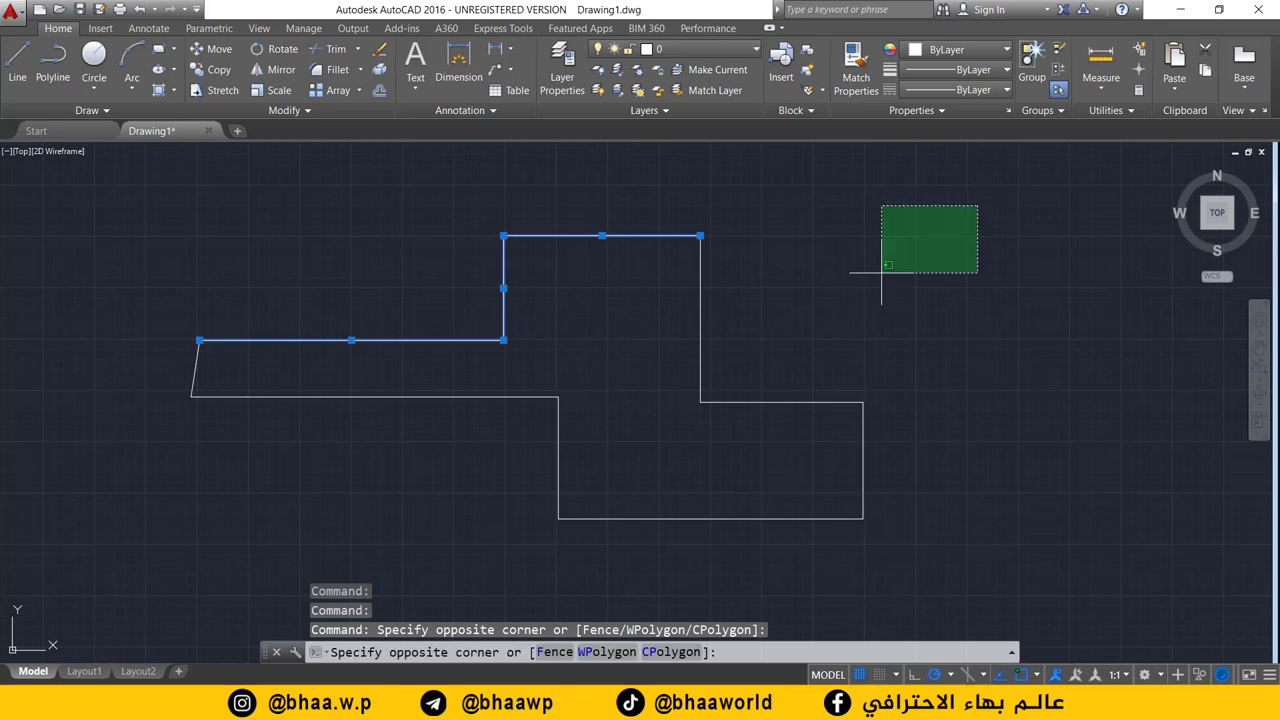
left_click_drag(881, 271, 271, 568)
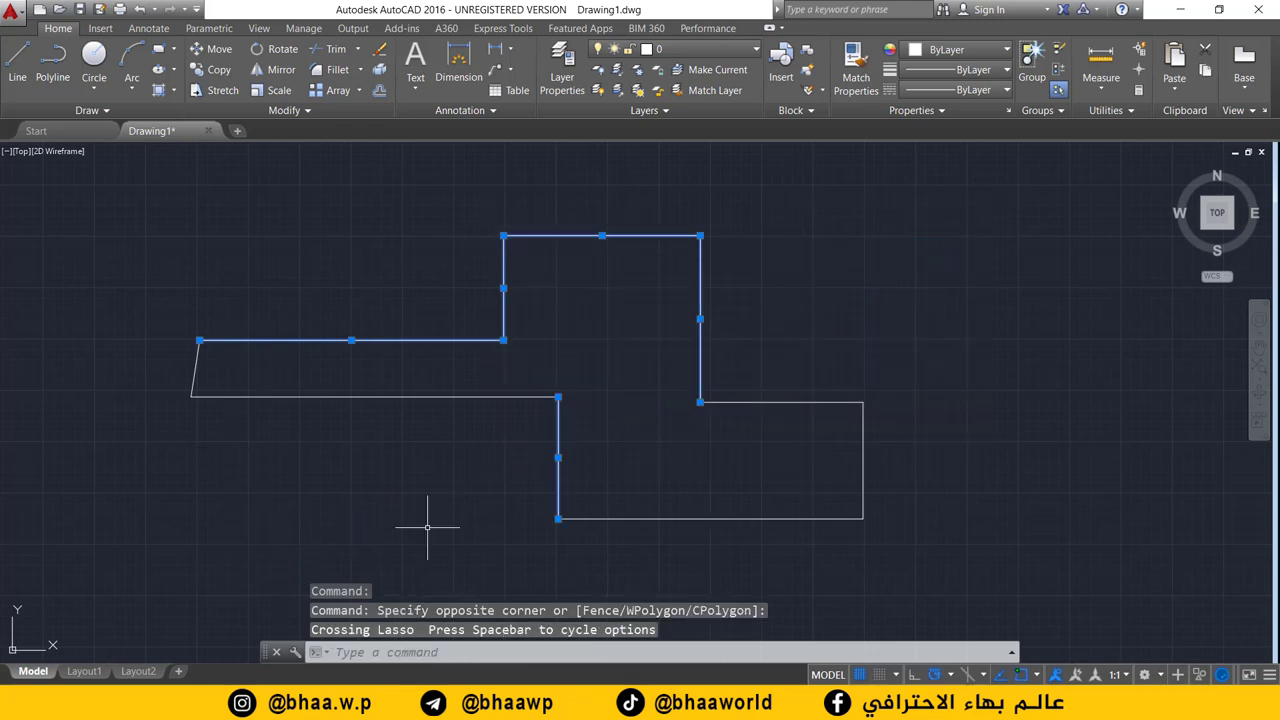
key("Escape")
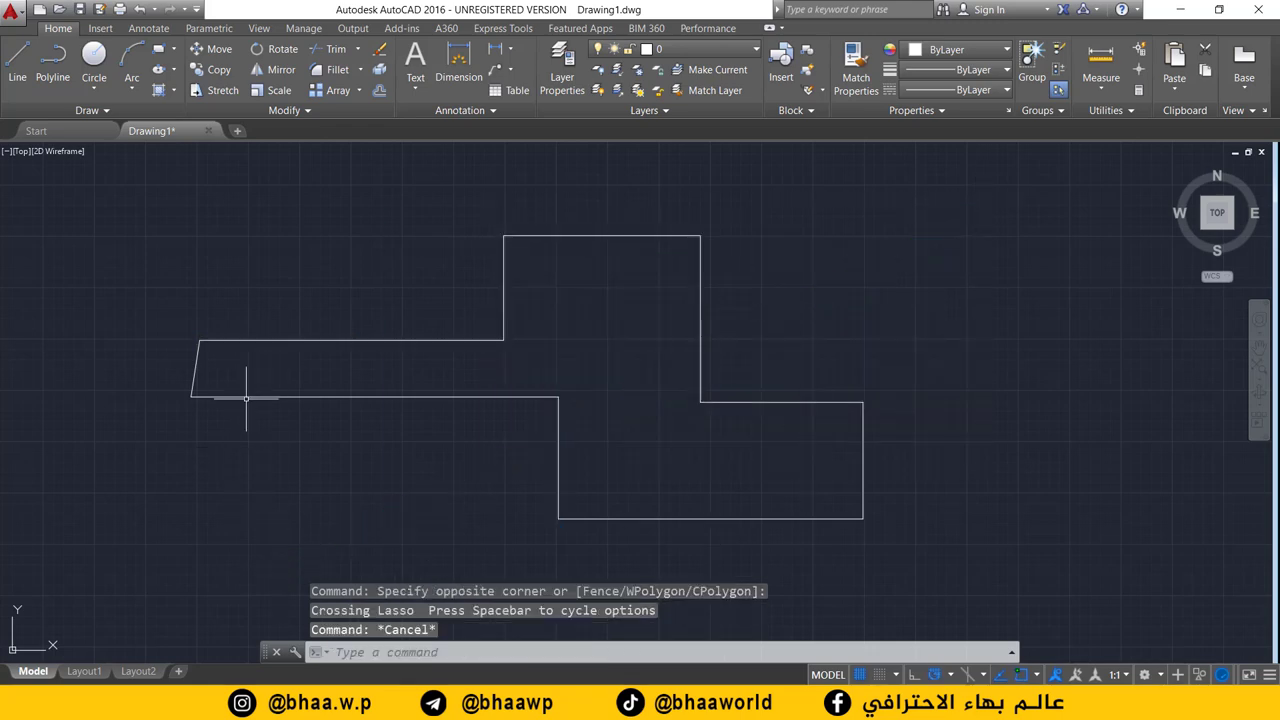
Step: Draw a small closed polyline with slanted edges at the top left of the canvas
left_click(48, 62)
left_click(50, 215)
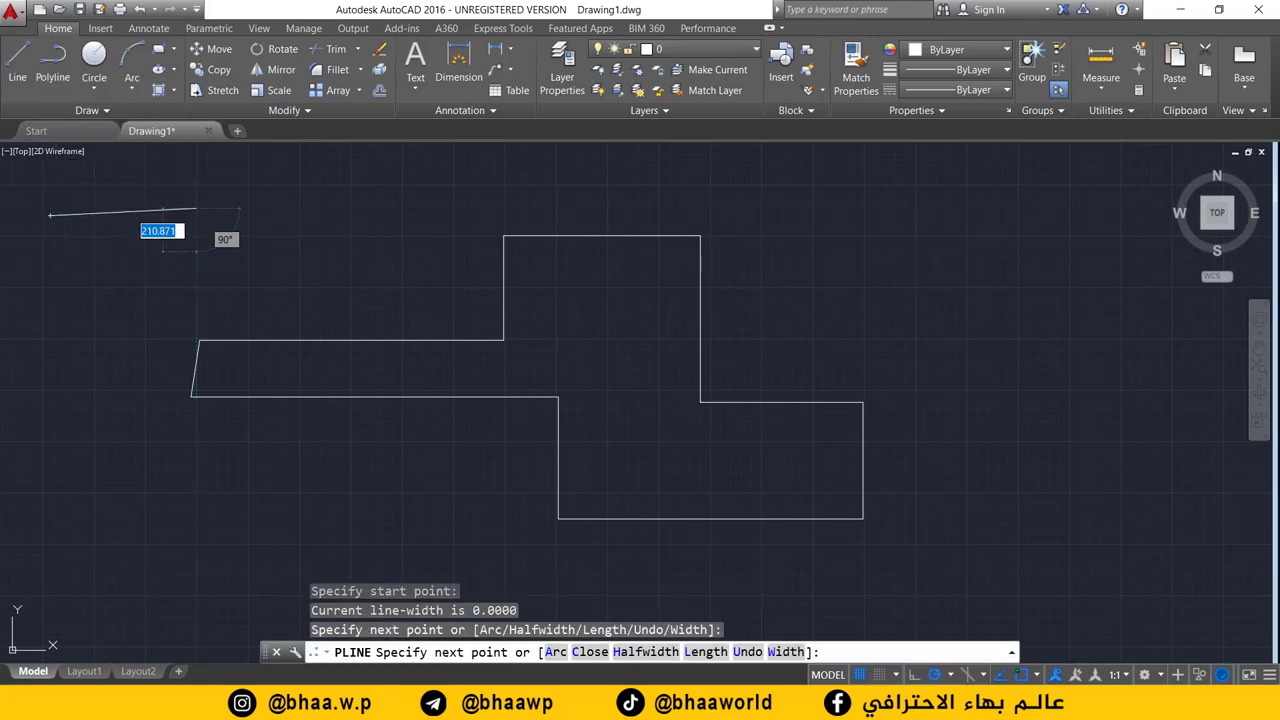
left_click(196, 251)
left_click(279, 251)
left_click(279, 193)
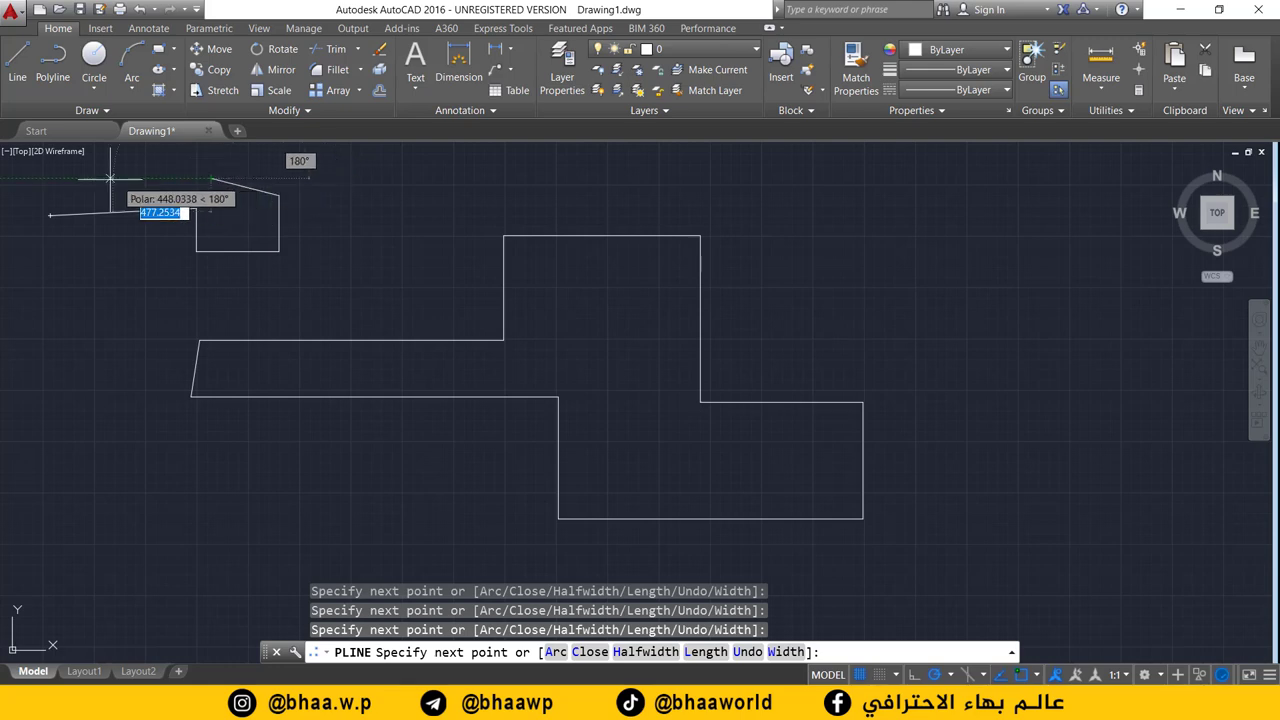
left_click(65, 188)
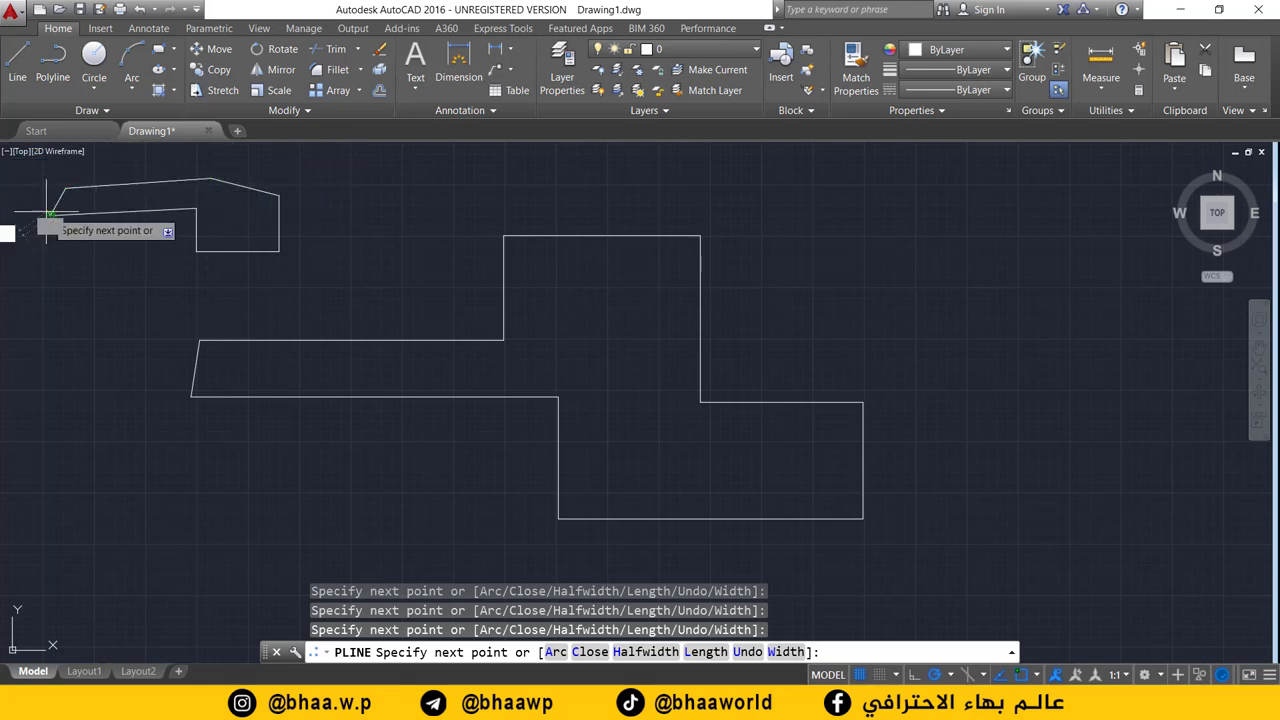
left_click(50, 215)
key("Return")
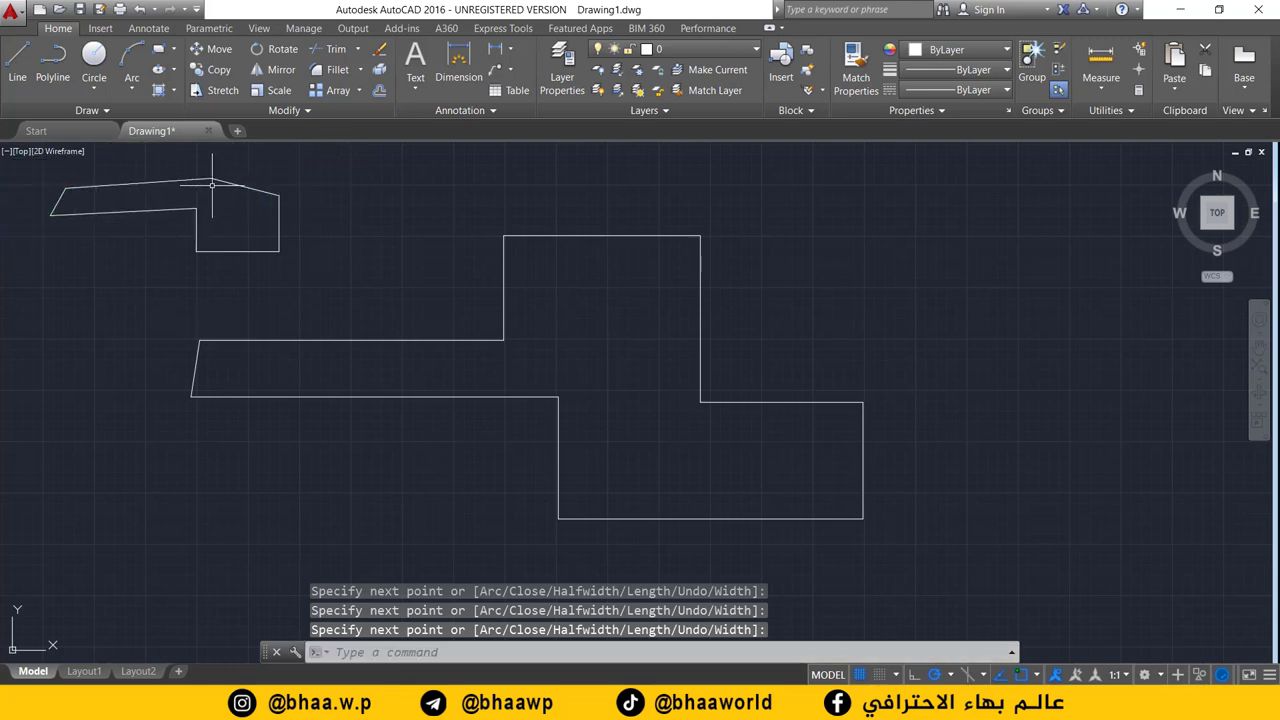
Step: Select the small sketch plus the outline's left horizontal, vertical step and top edges
left_click(212, 181)
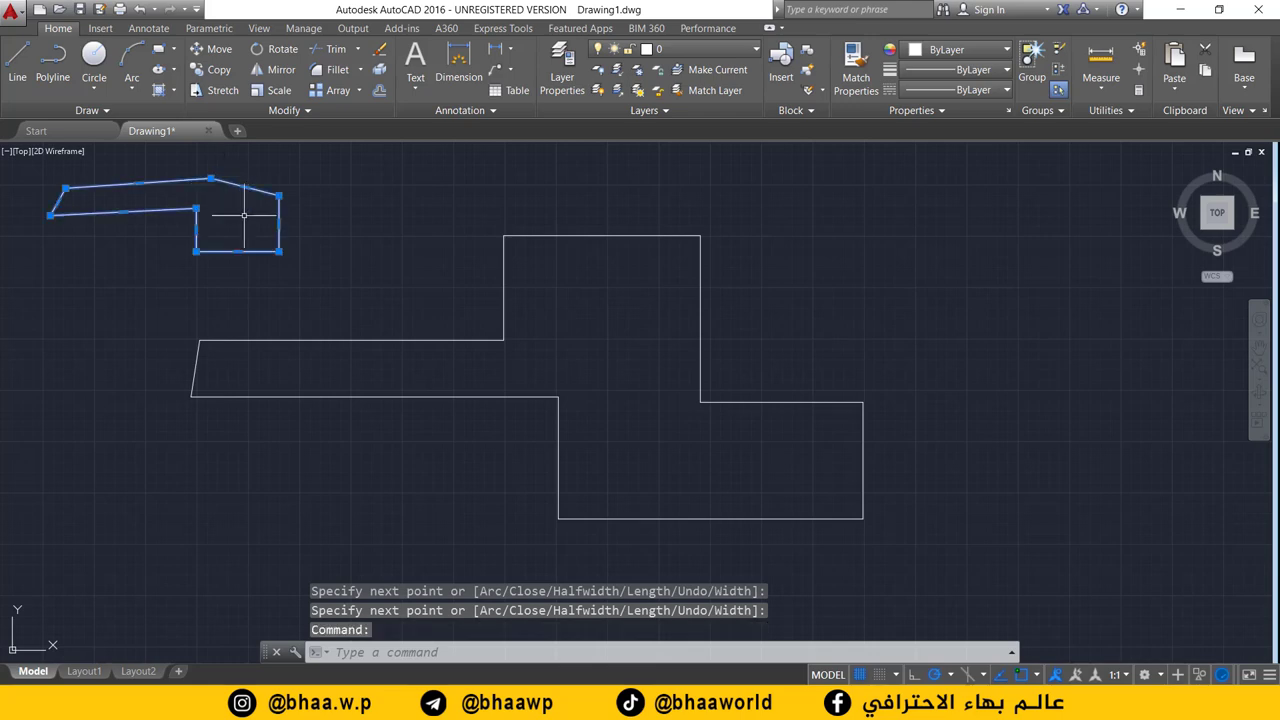
left_click(441, 340)
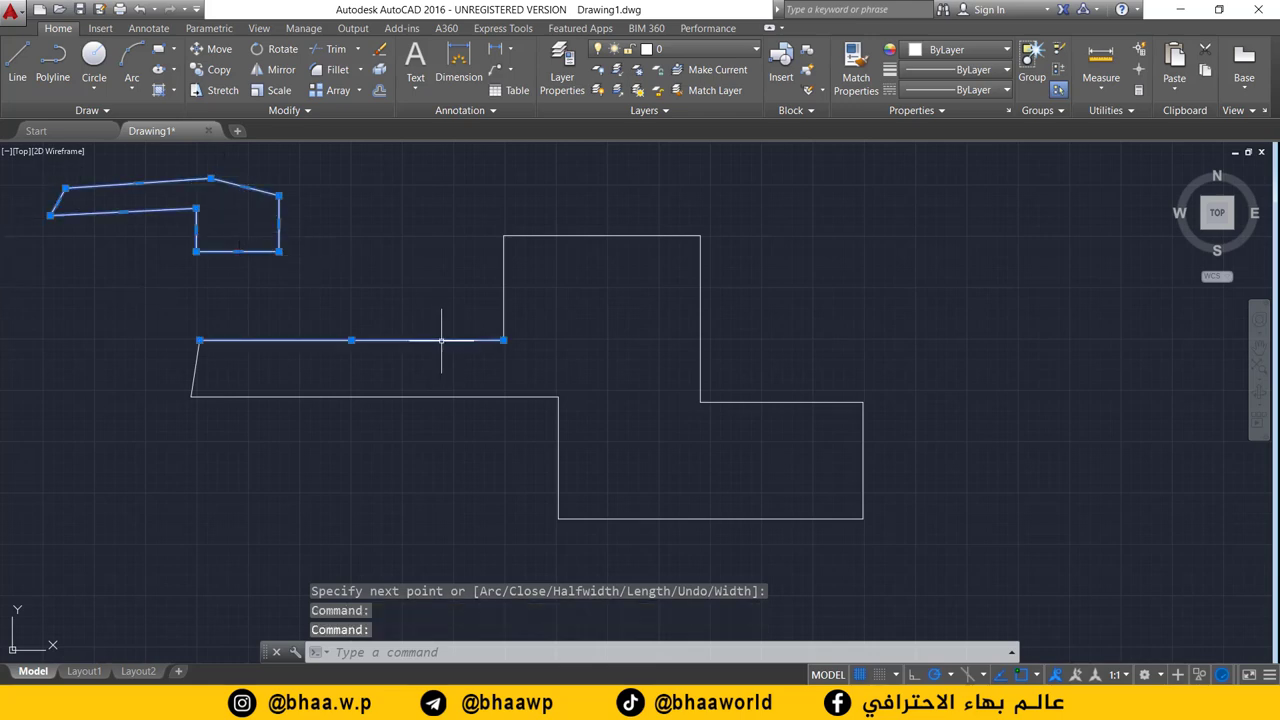
left_click(504, 272)
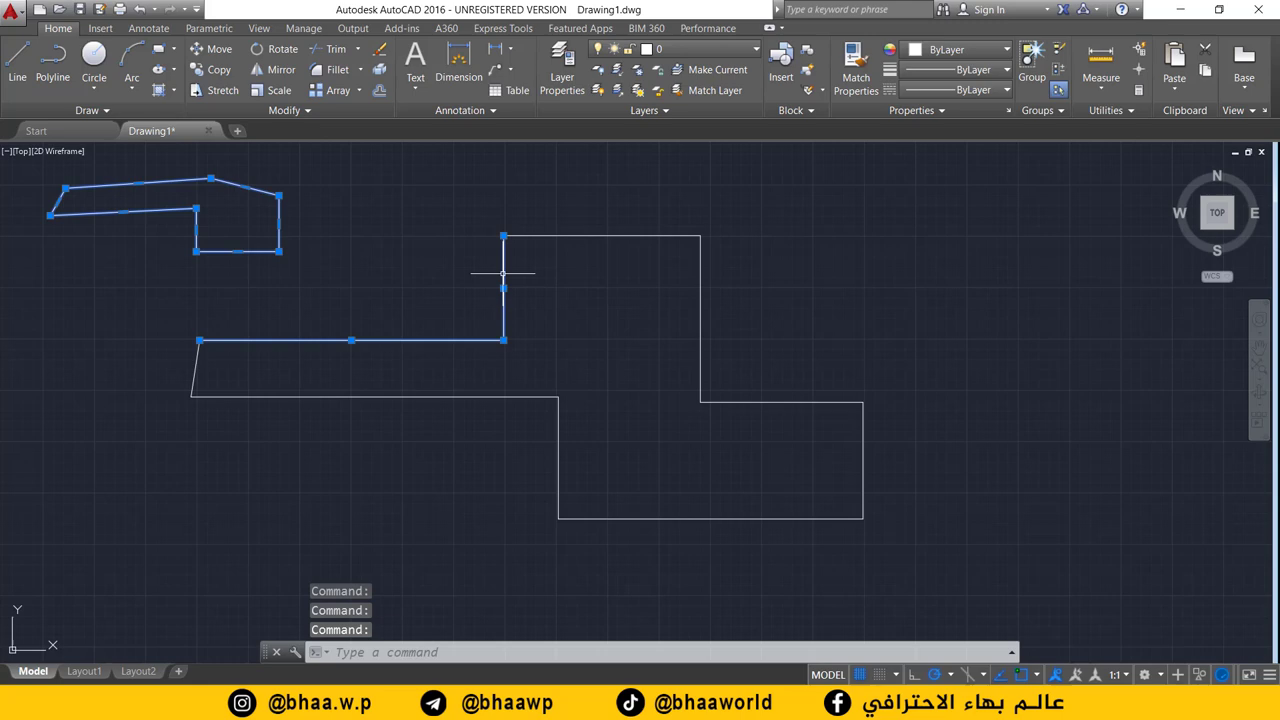
left_click(561, 234)
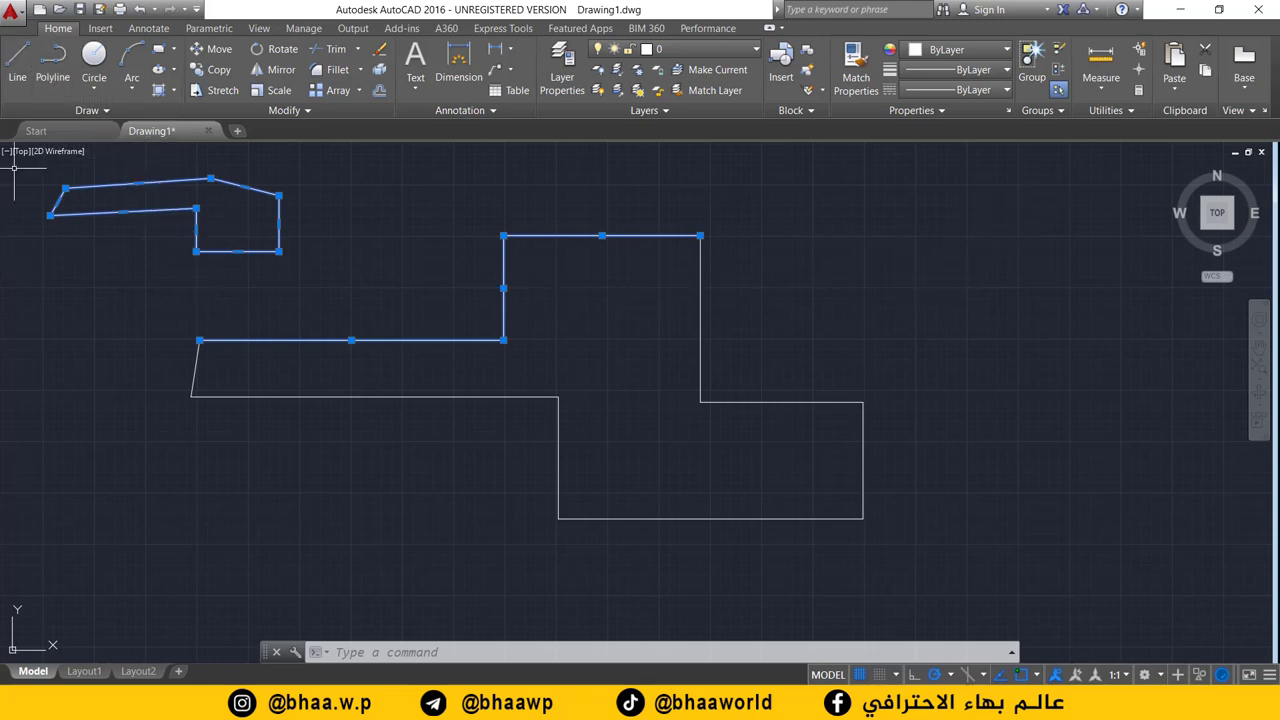
Step: Select all objects with Ctrl+A and erase both outlines
left_click(967, 201)
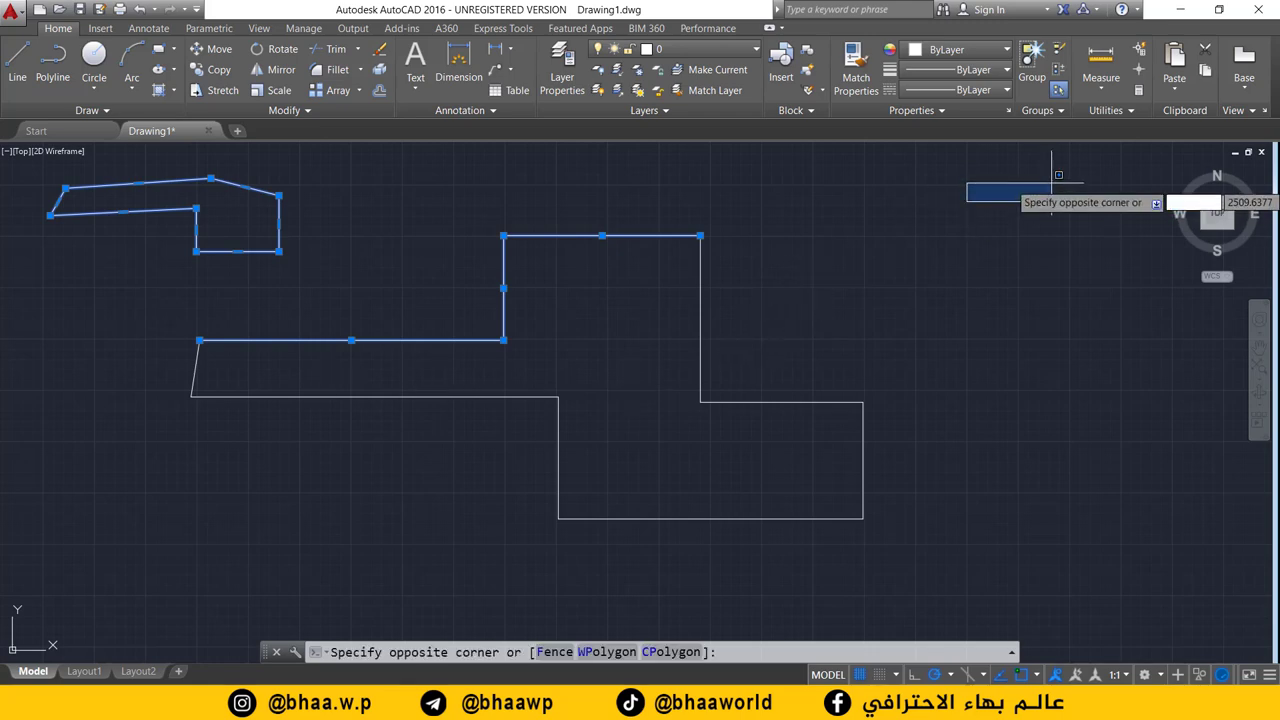
left_click(1052, 184)
mouse_move(1085, 165)
left_mouse_down()
mouse_move(163, 508)
mouse_move(17, 184)
mouse_move(812, 307)
mouse_move(840, 385)
left_mouse_up()
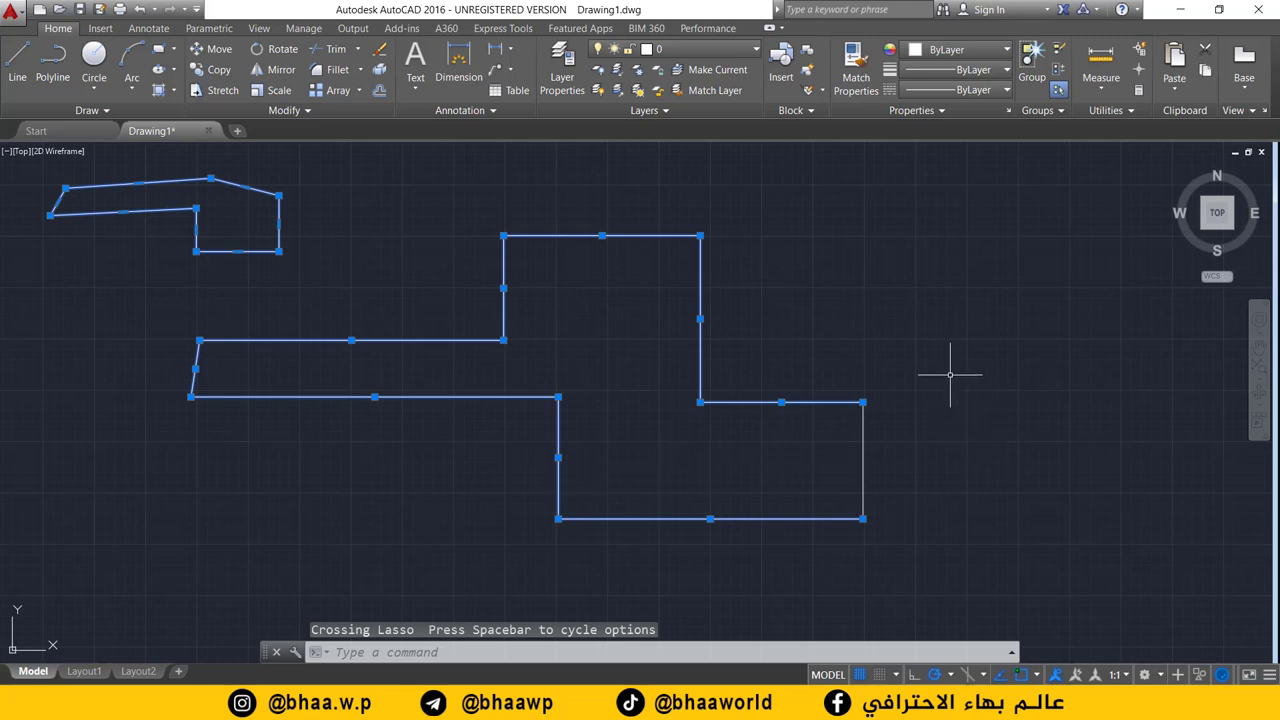
key("ctrl+a")
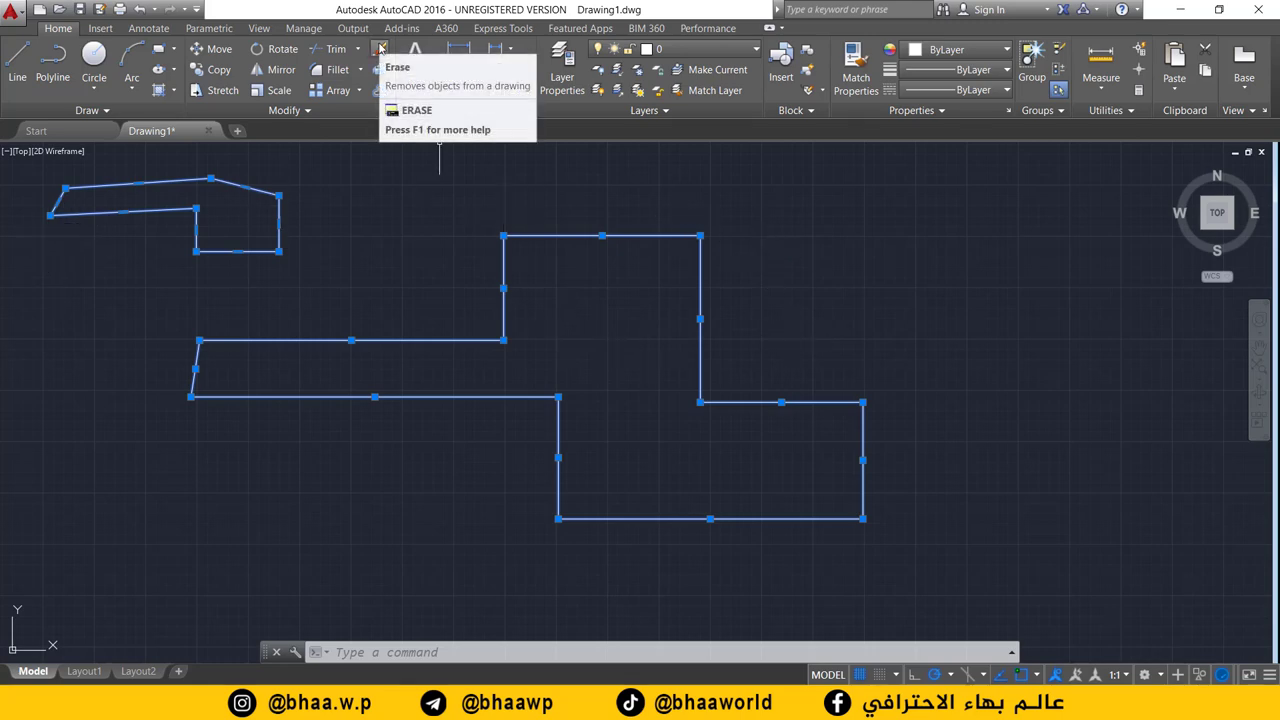
left_click(379, 48)
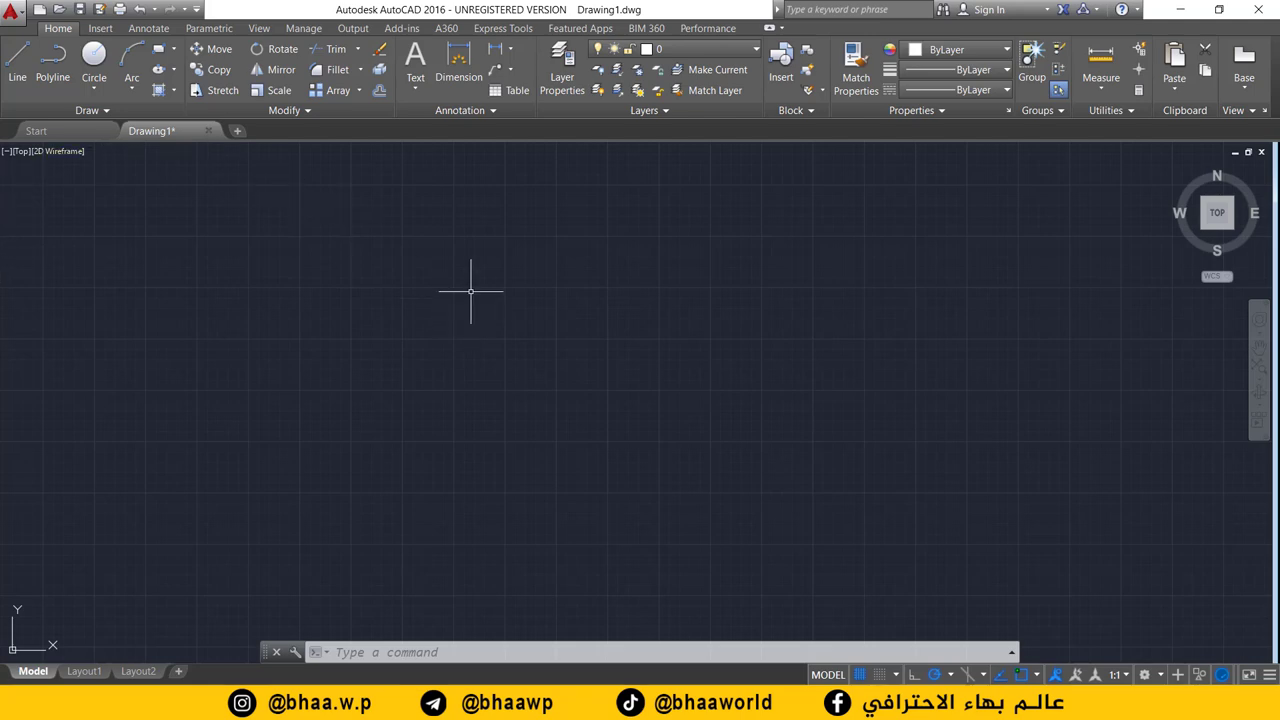
Step: Open the Drawing Units dialog from the application menu's Drawing Utilities
left_click(20, 16)
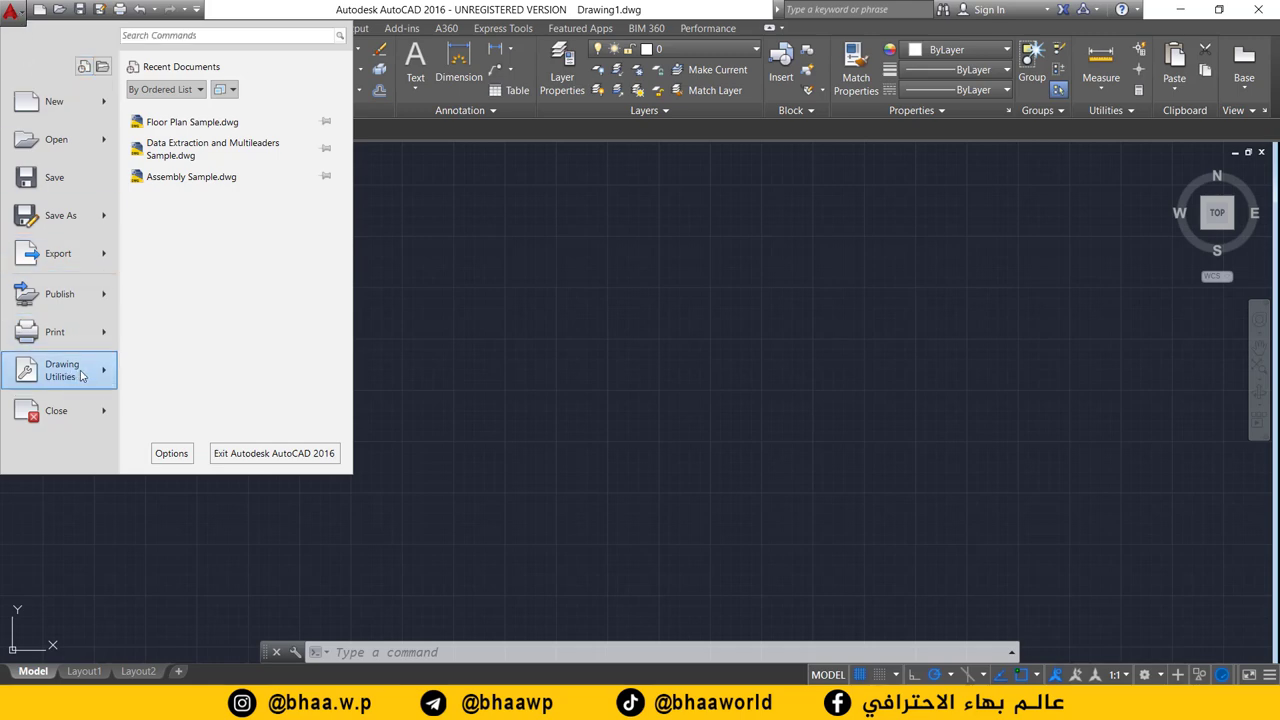
mouse_move(62, 370)
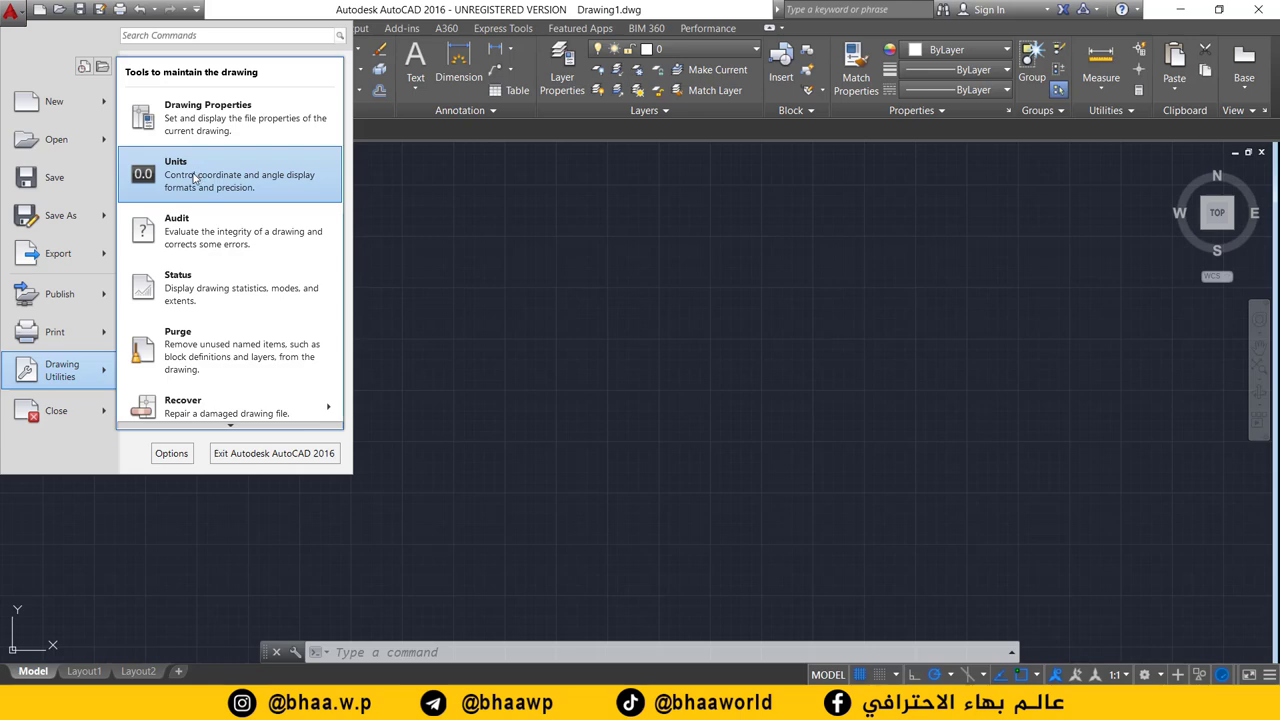
left_click(195, 177)
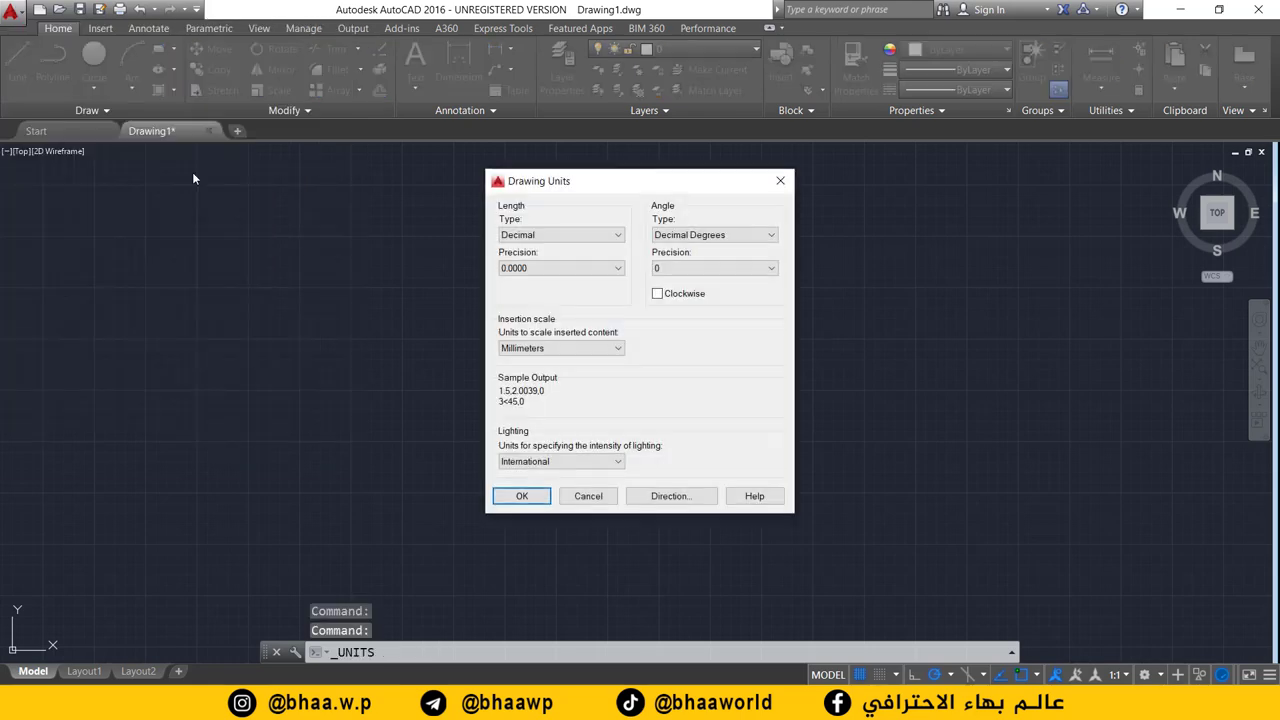
Step: Keep Decimal length type and set the insertion scale to Centimeters instead of Millimeters
left_click_drag(512, 184, 225, 153)
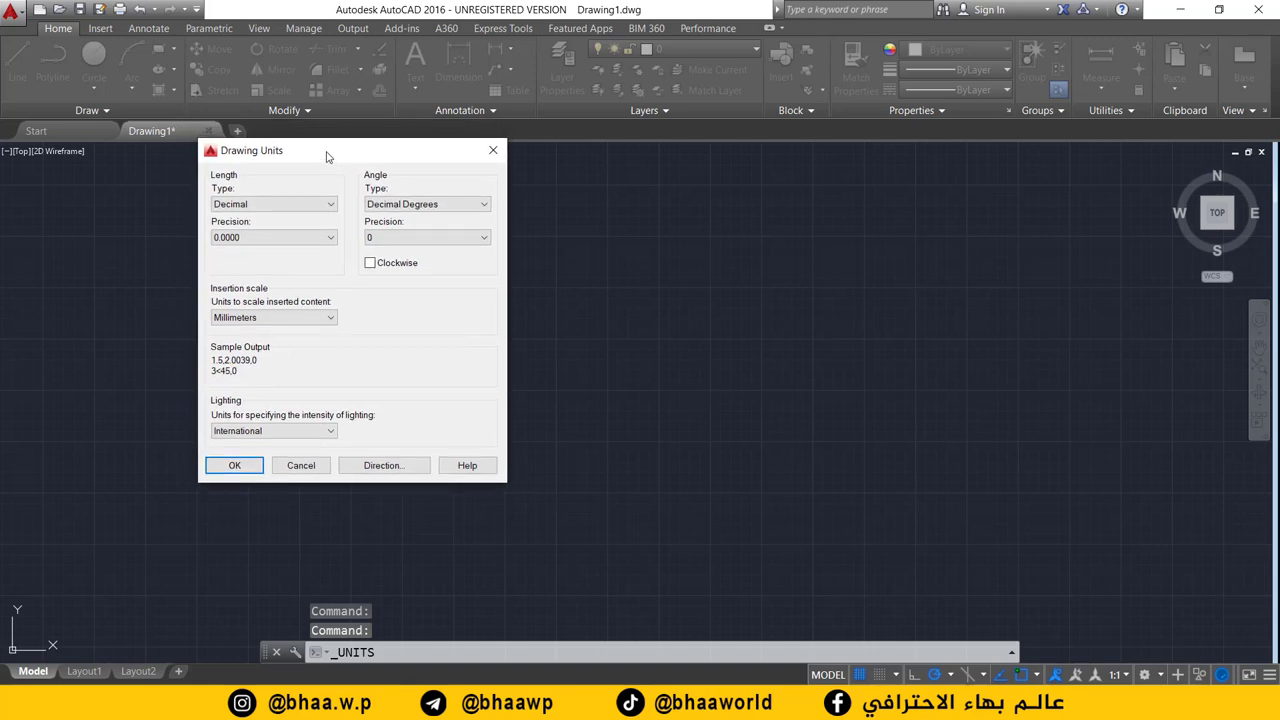
left_click(243, 204)
left_click(245, 229)
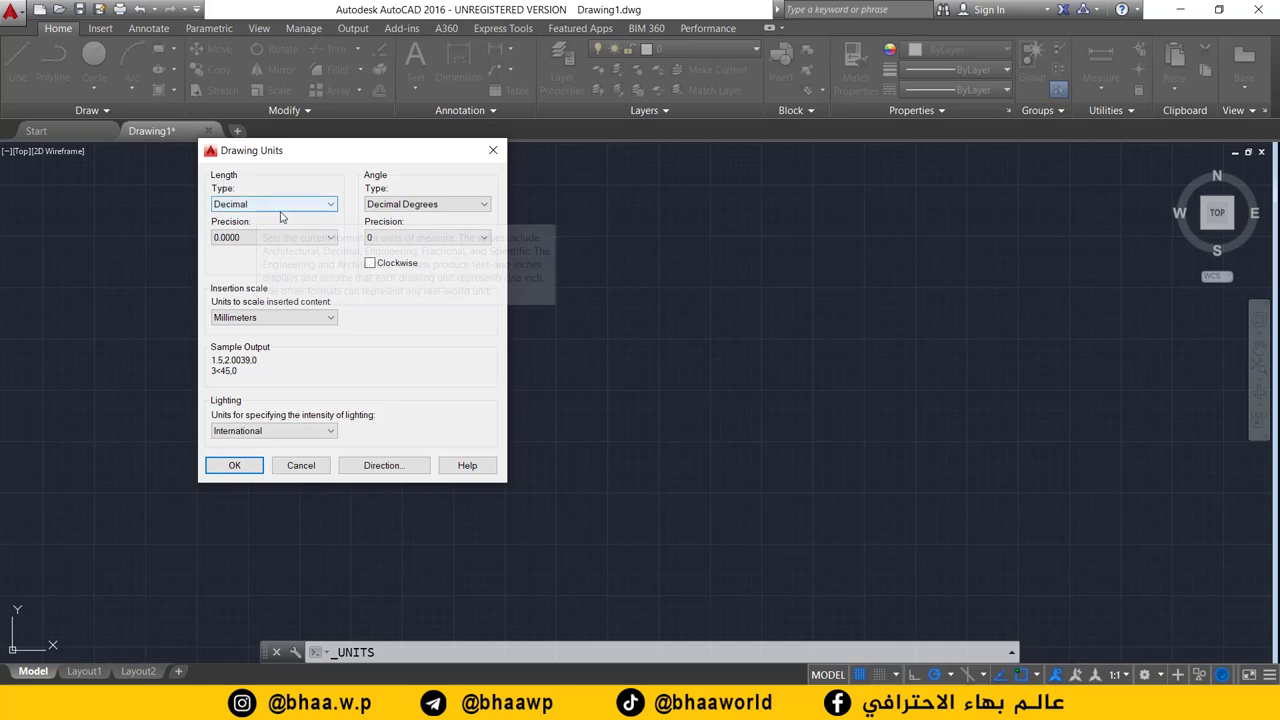
key("Tab")
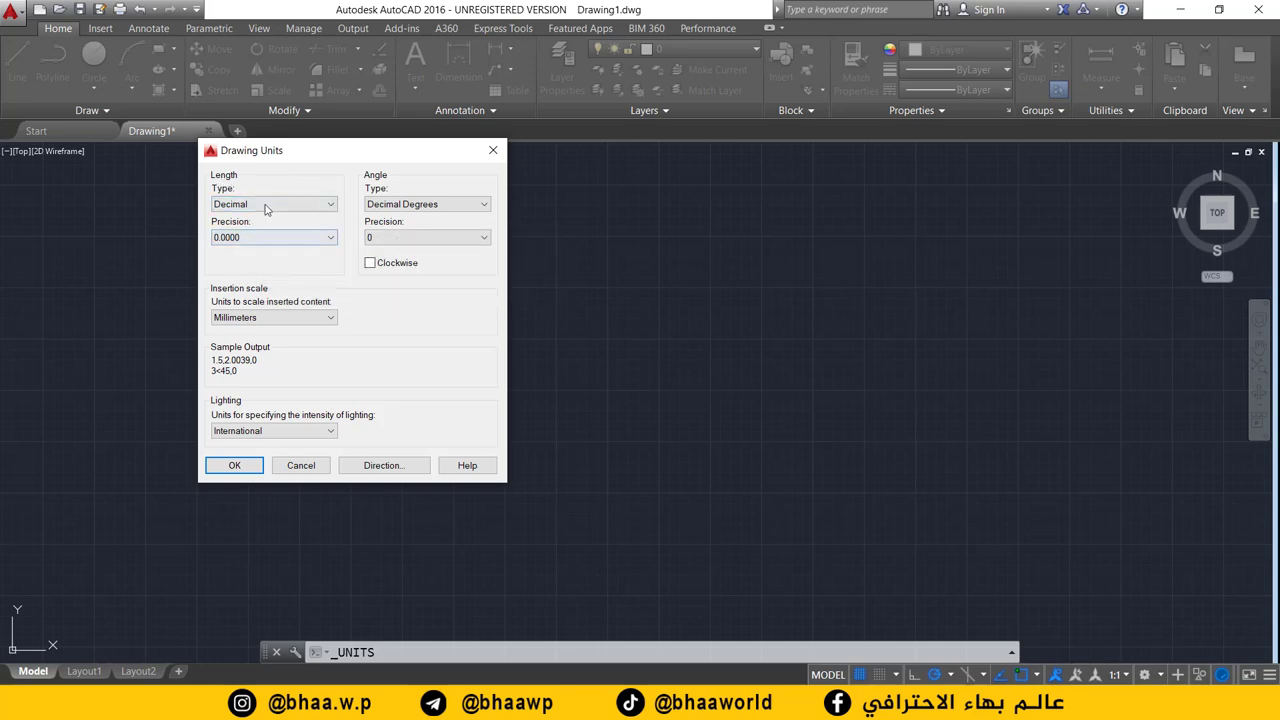
key("shift+Tab")
left_click(272, 318)
left_click(259, 316)
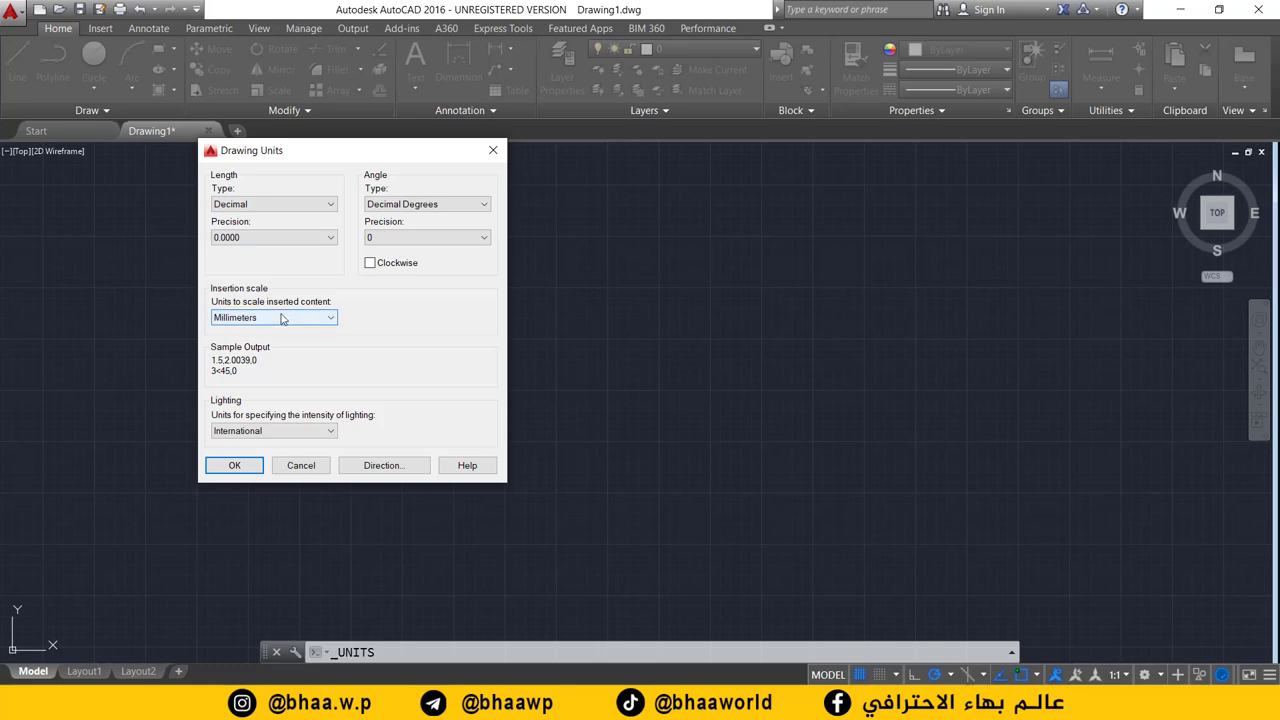
left_click(284, 318)
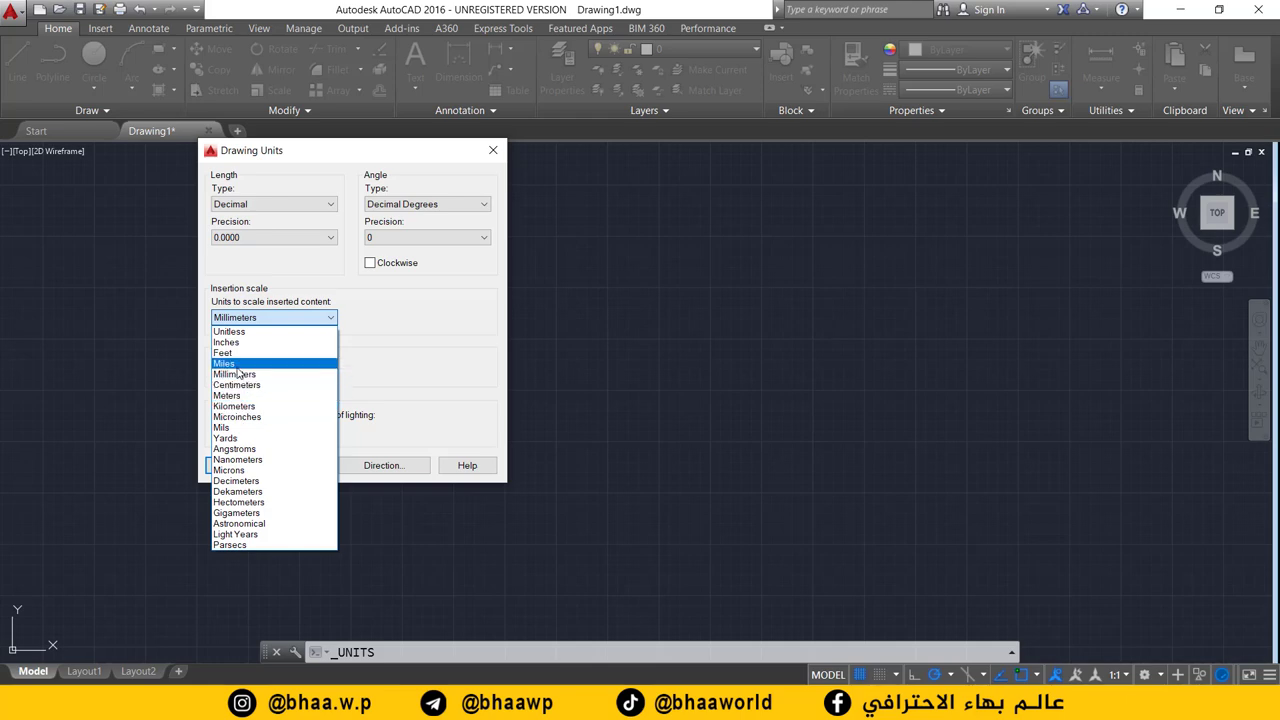
left_click(239, 400)
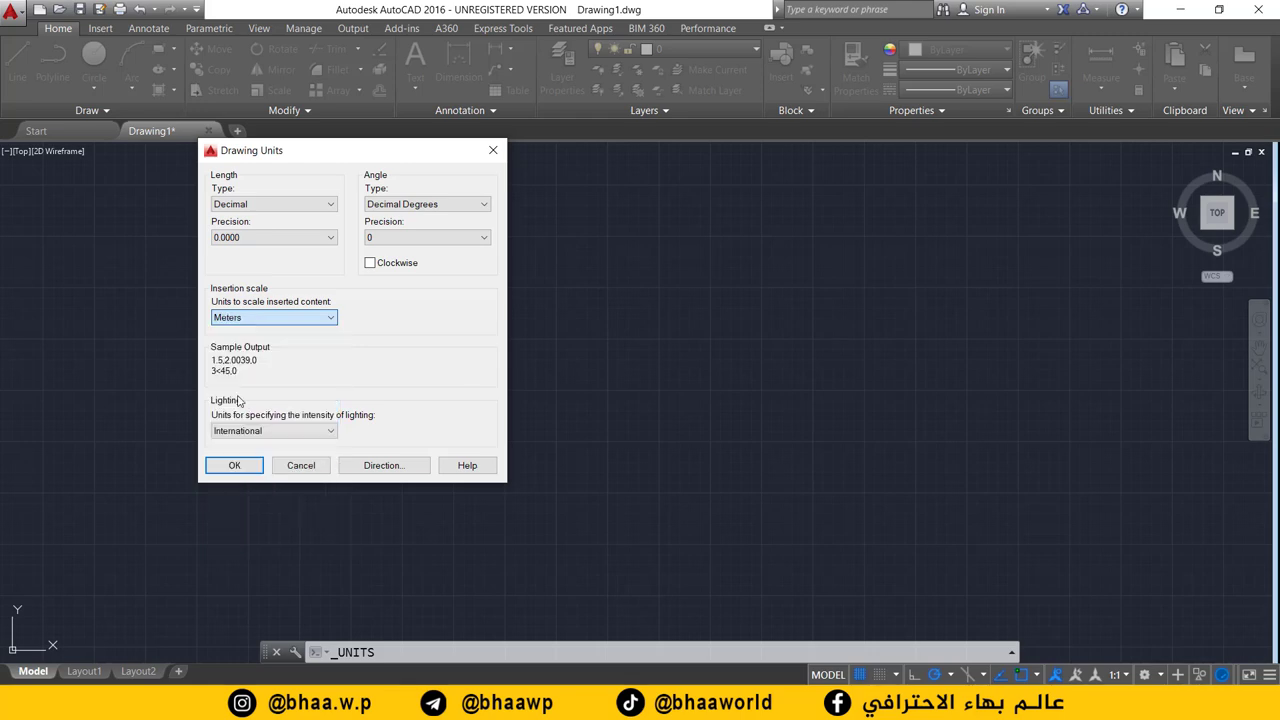
left_click(264, 319)
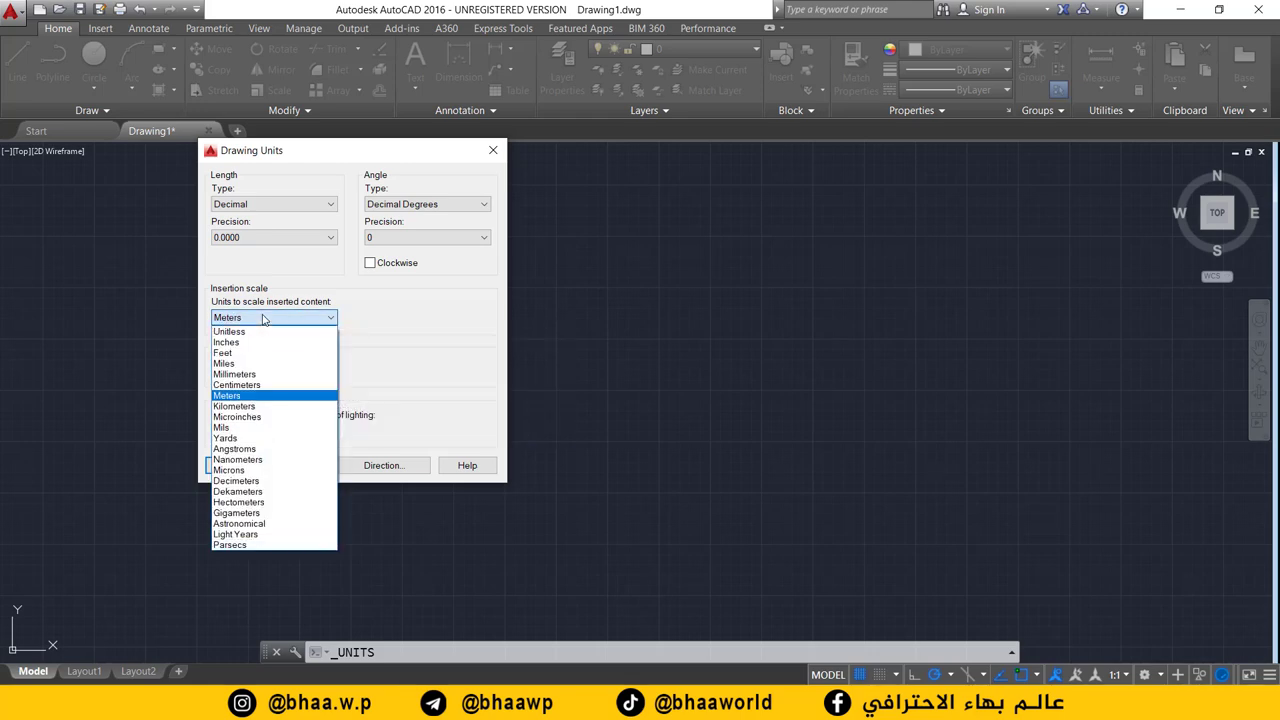
left_click(238, 387)
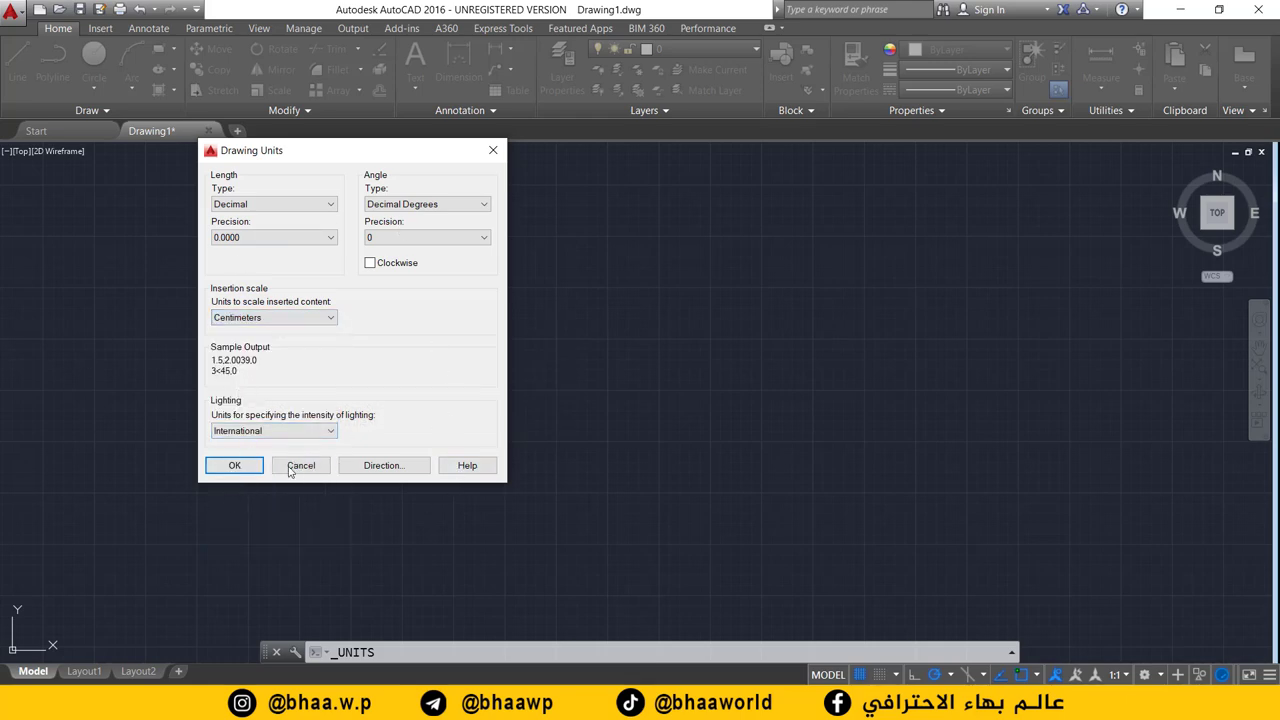
Step: Apply the units and draw a 5-unit test line
left_click(234, 466)
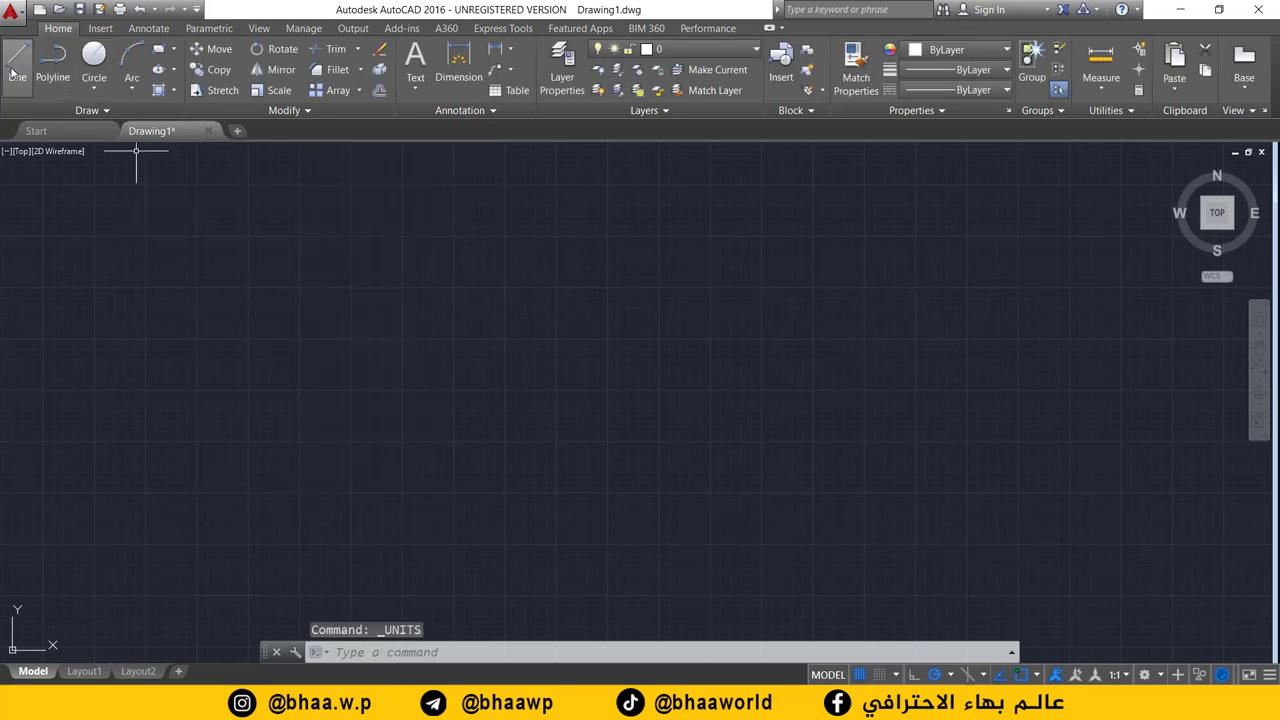
left_click(15, 68)
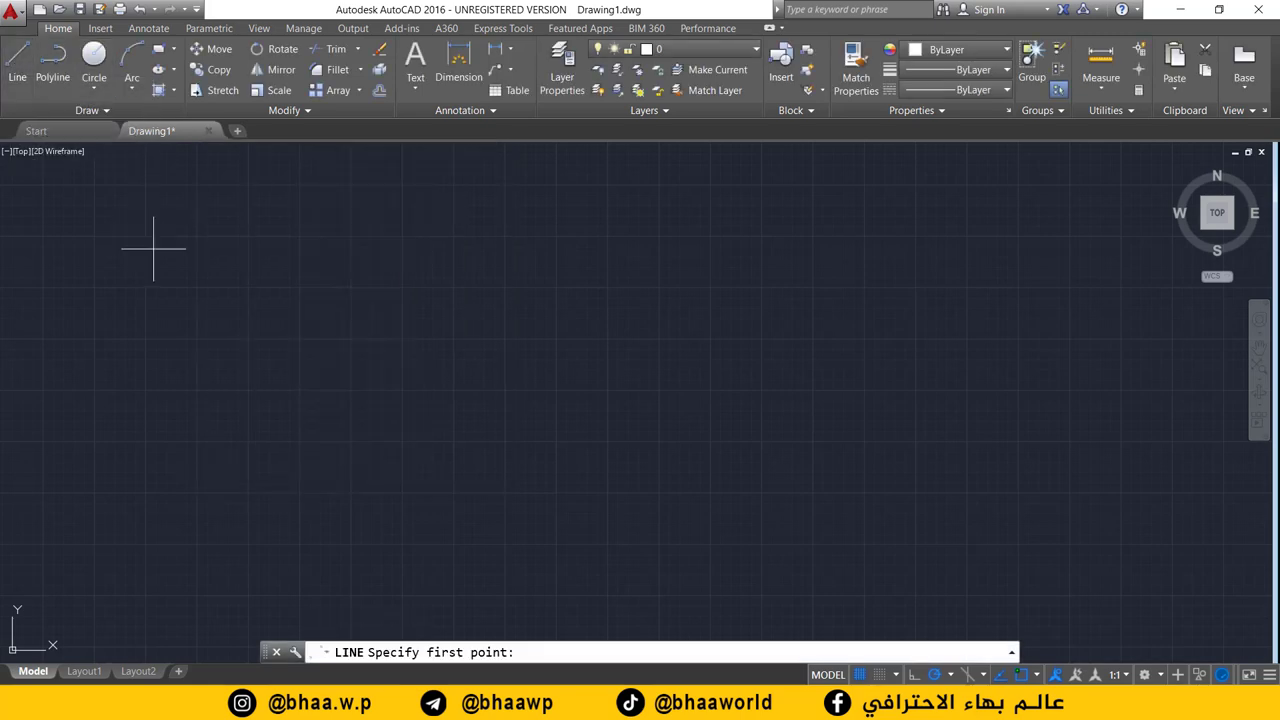
left_click(245, 391)
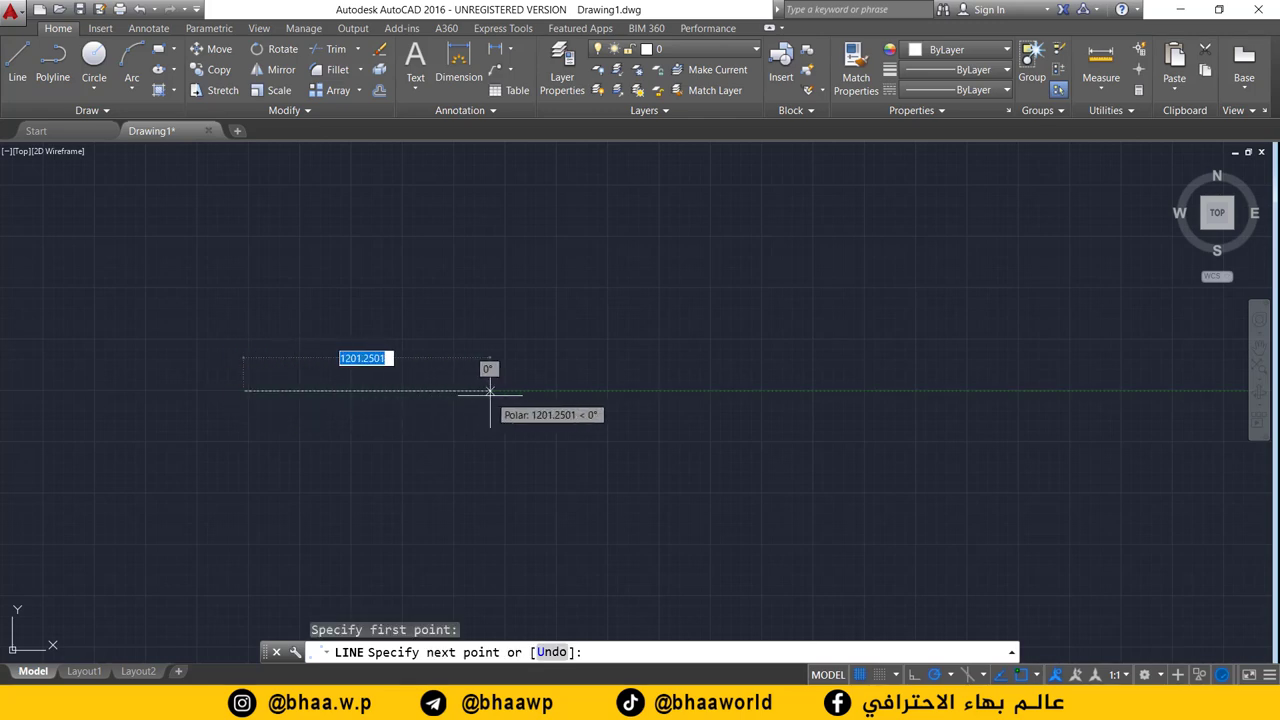
type("5")
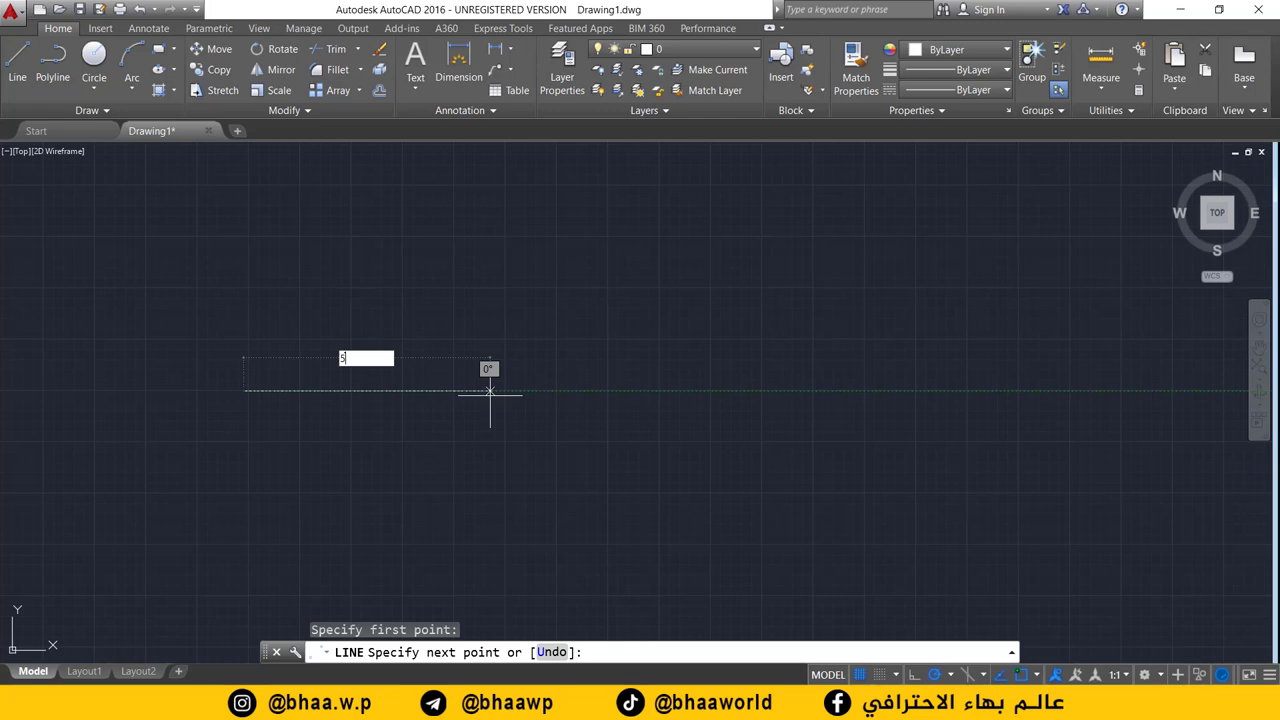
key("Return")
key("Return")
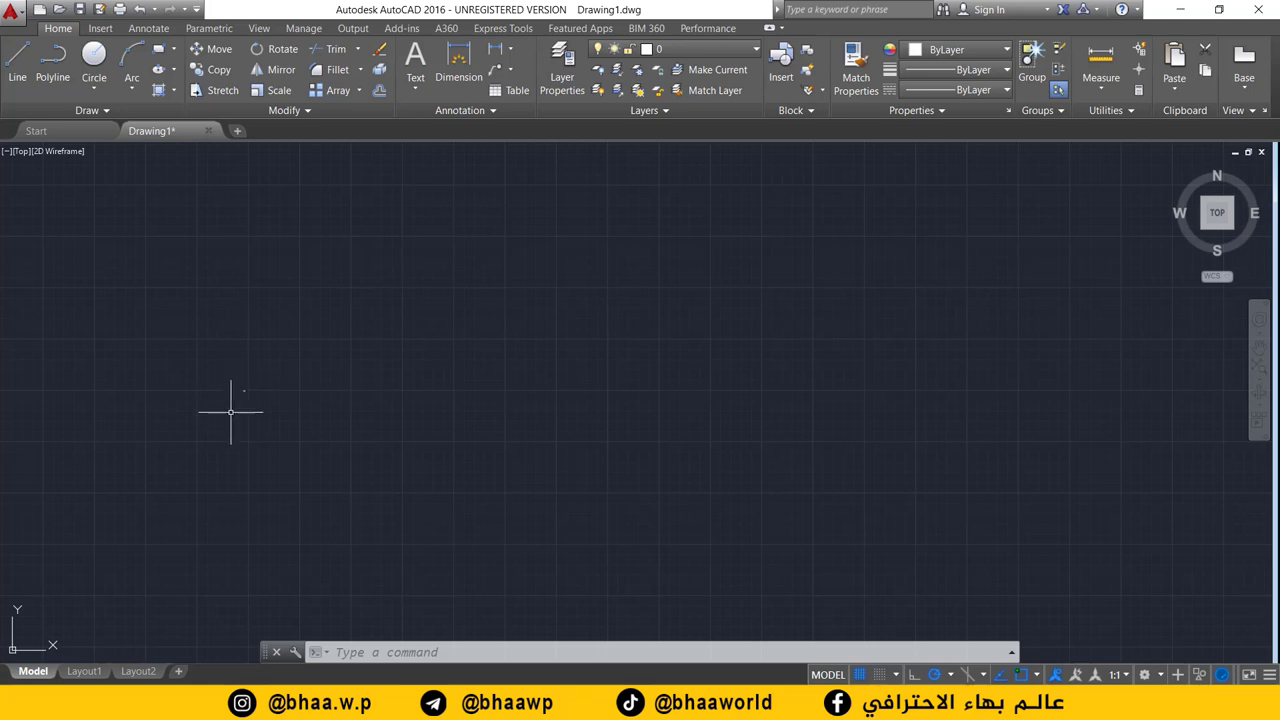
Step: Window-select the 5-unit test line and delete it
scroll(257, 391, "down", 1)
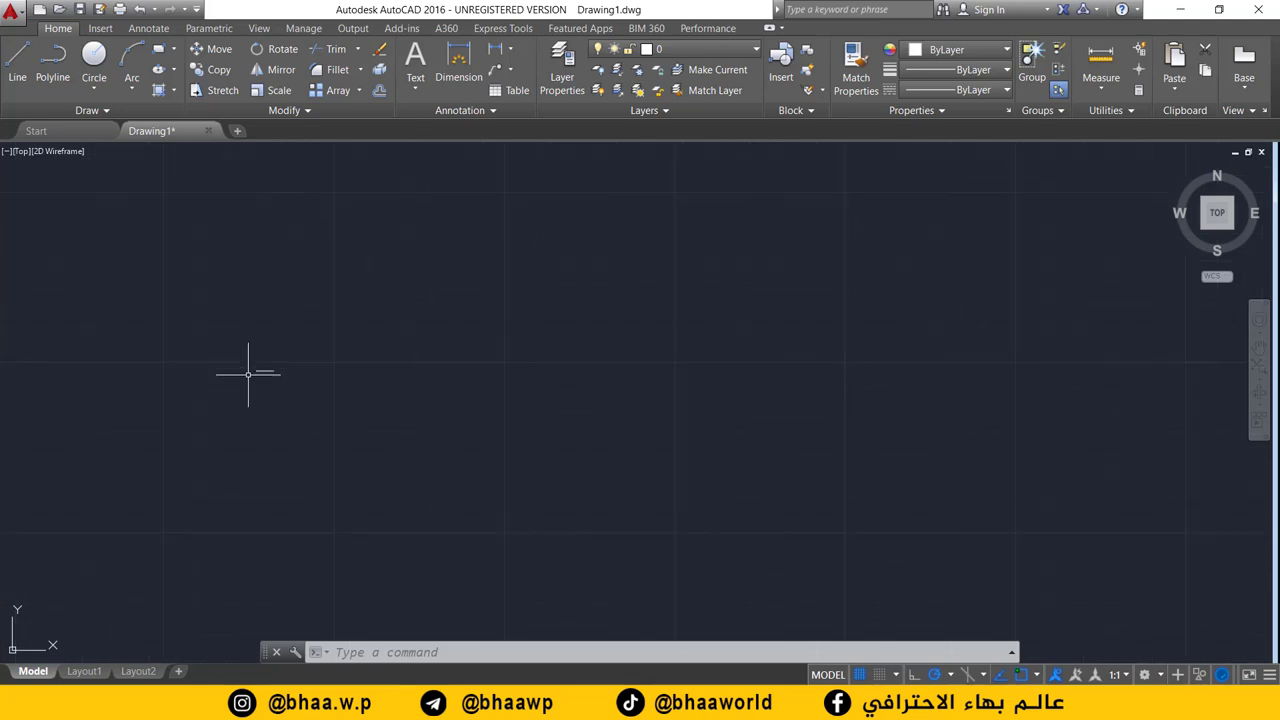
scroll(269, 358, "up", 2)
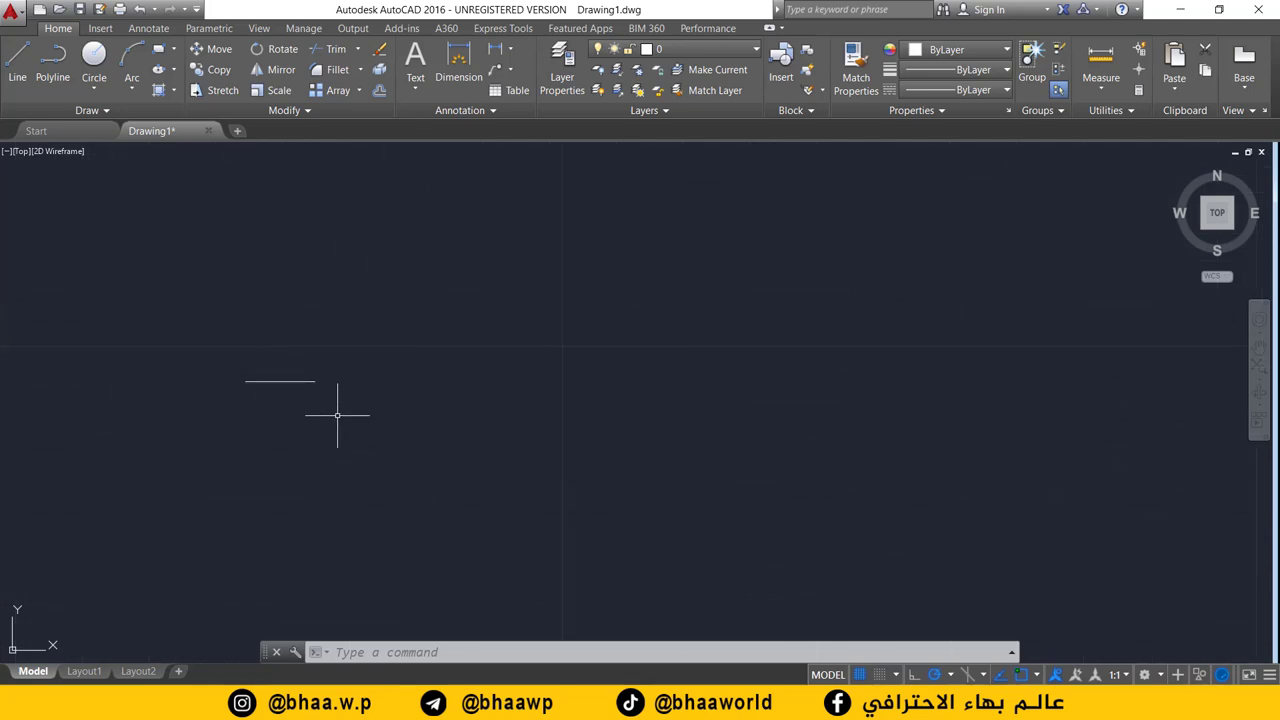
mouse_move(400, 313)
left_mouse_down()
mouse_move(213, 450)
mouse_move(191, 451)
left_mouse_up()
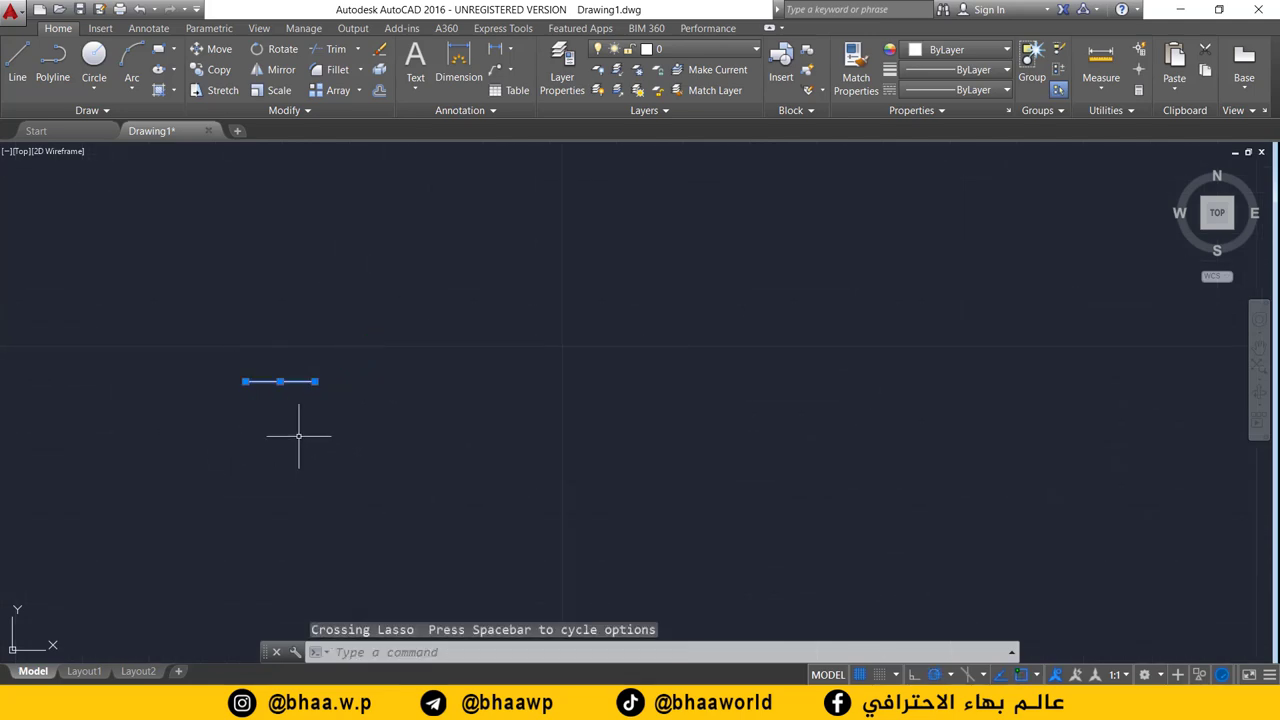
key("Delete")
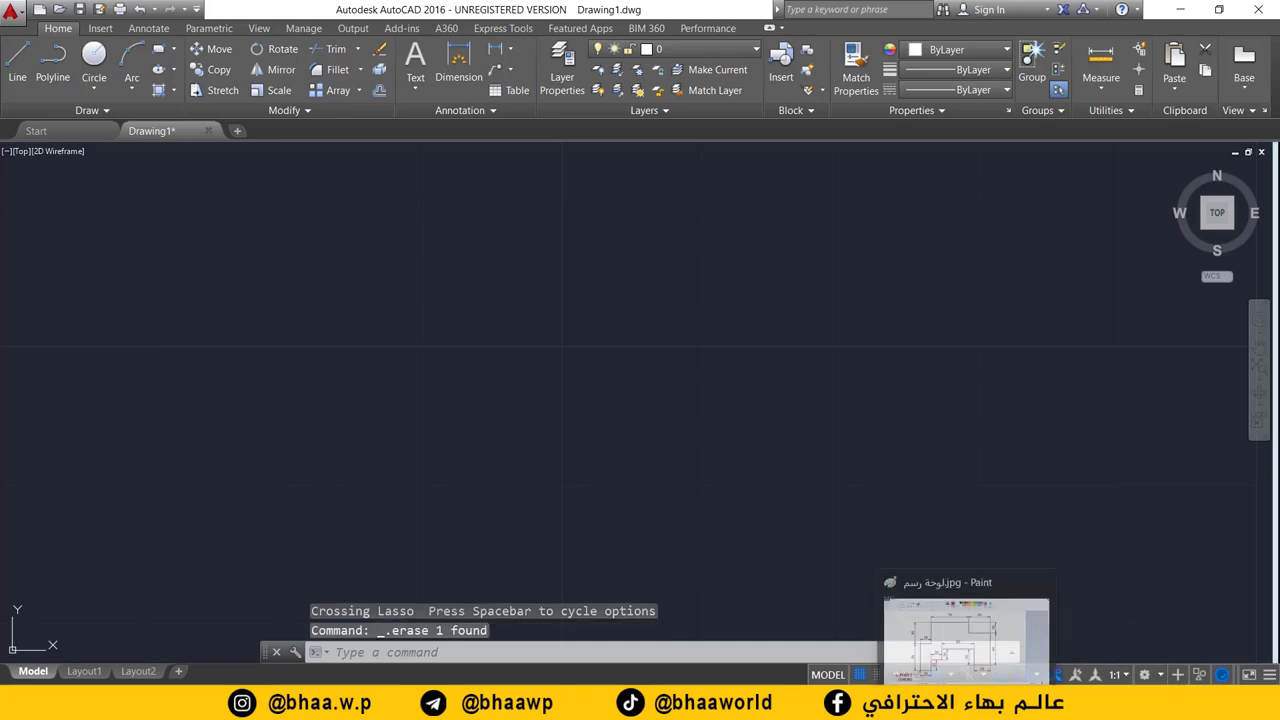
Step: In the Paint reference drawing, mark the bottom 20 edge in red and choose a thicker pencil size
left_click(980, 640)
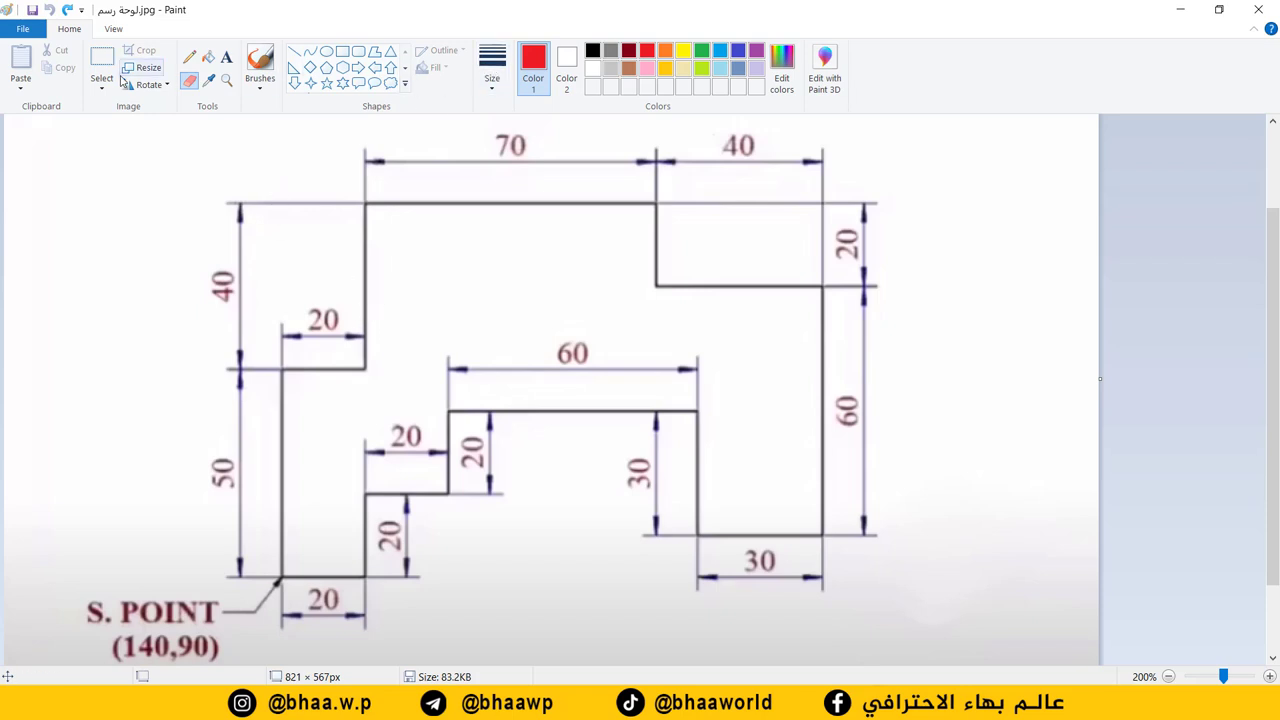
left_click(189, 57)
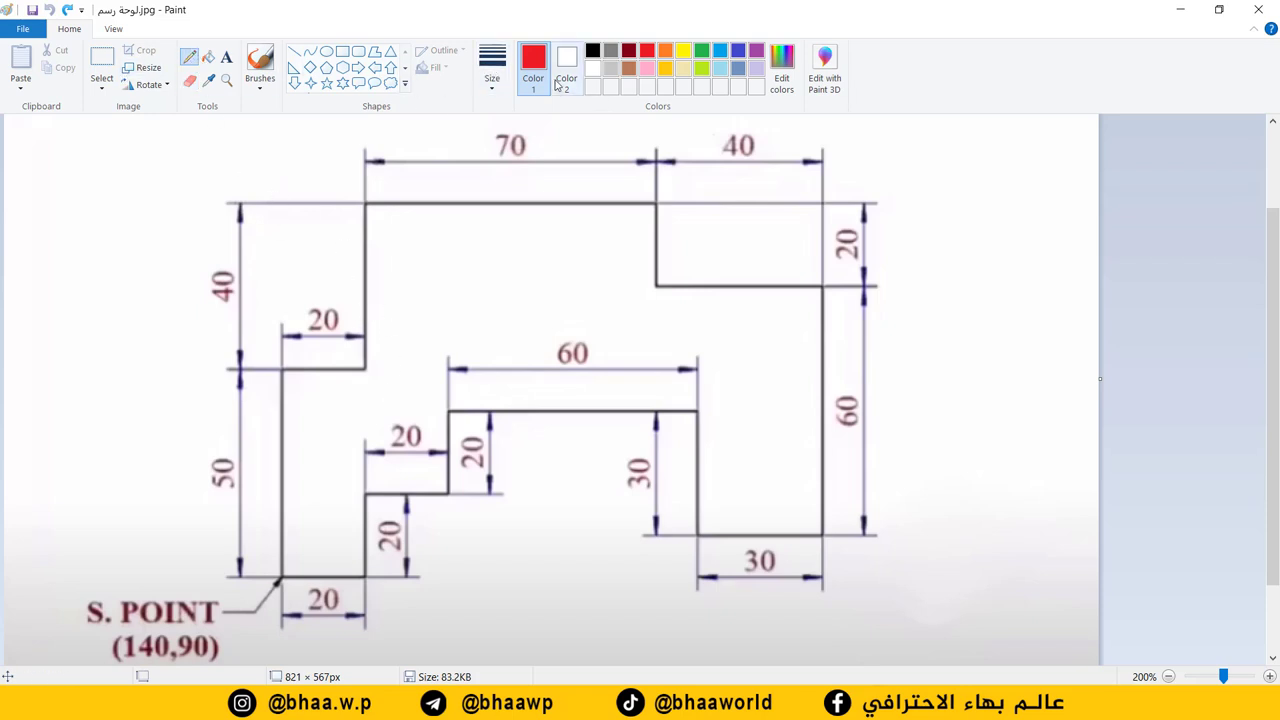
left_click_drag(284, 577, 366, 578)
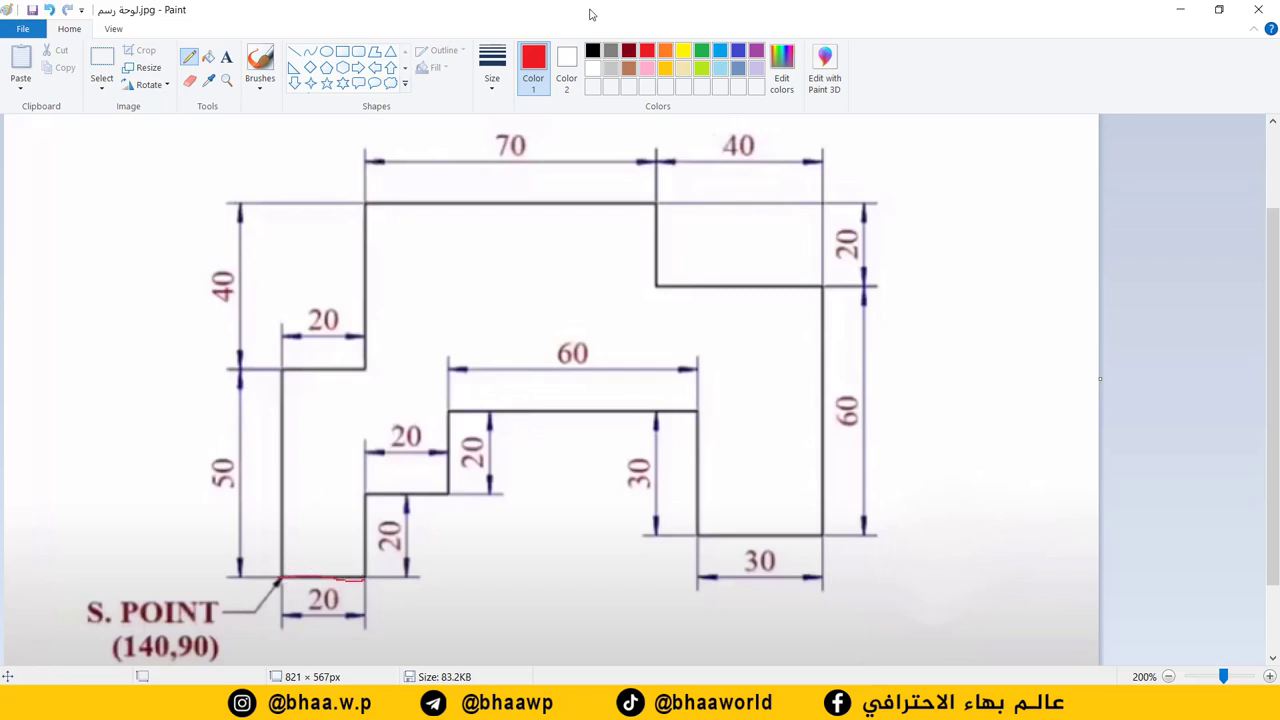
left_click(492, 62)
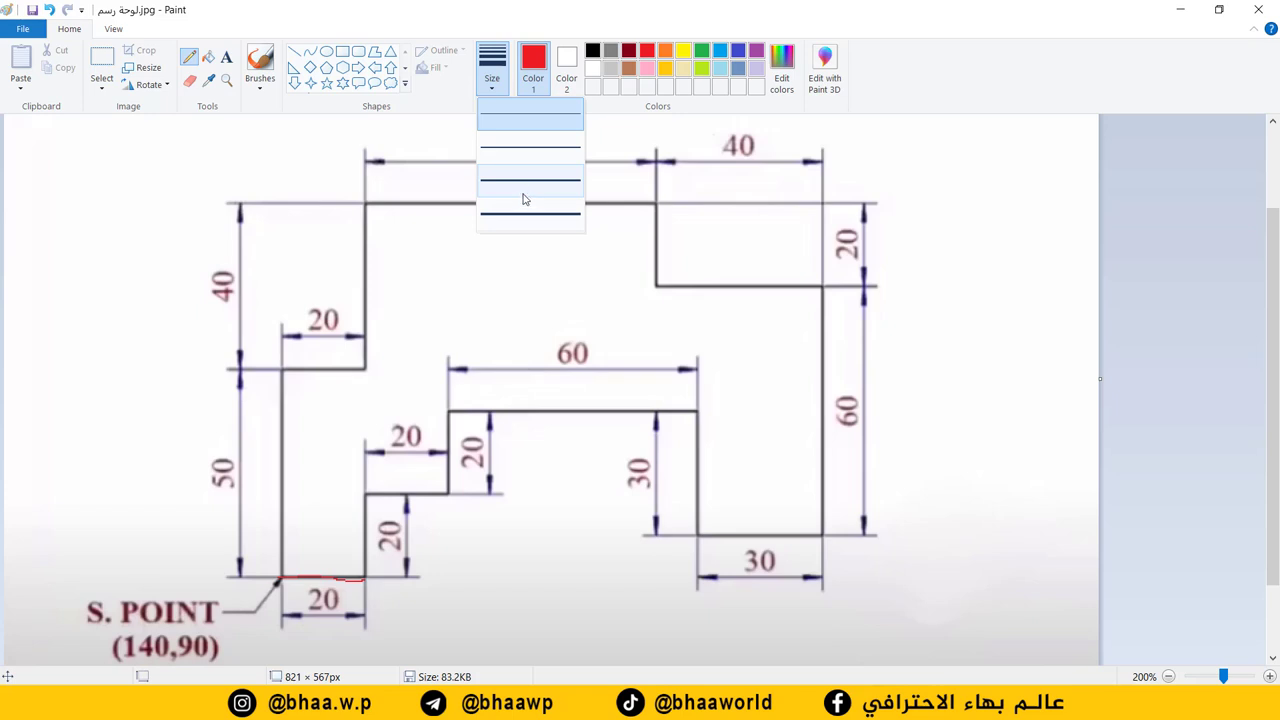
left_click(523, 212)
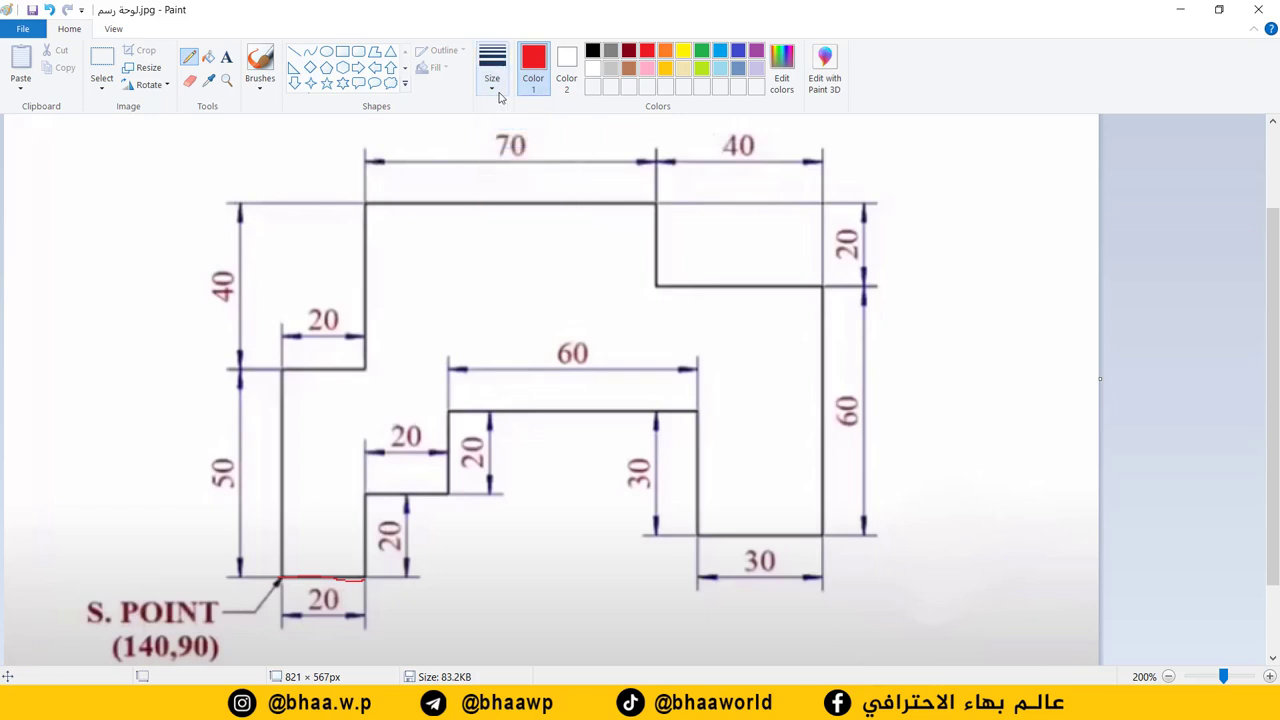
left_click(498, 92)
Step: Trace the bottom 20, left 50, 20 step, 40 rise, top 70 and right 60 edges in thick red
left_click(517, 210)
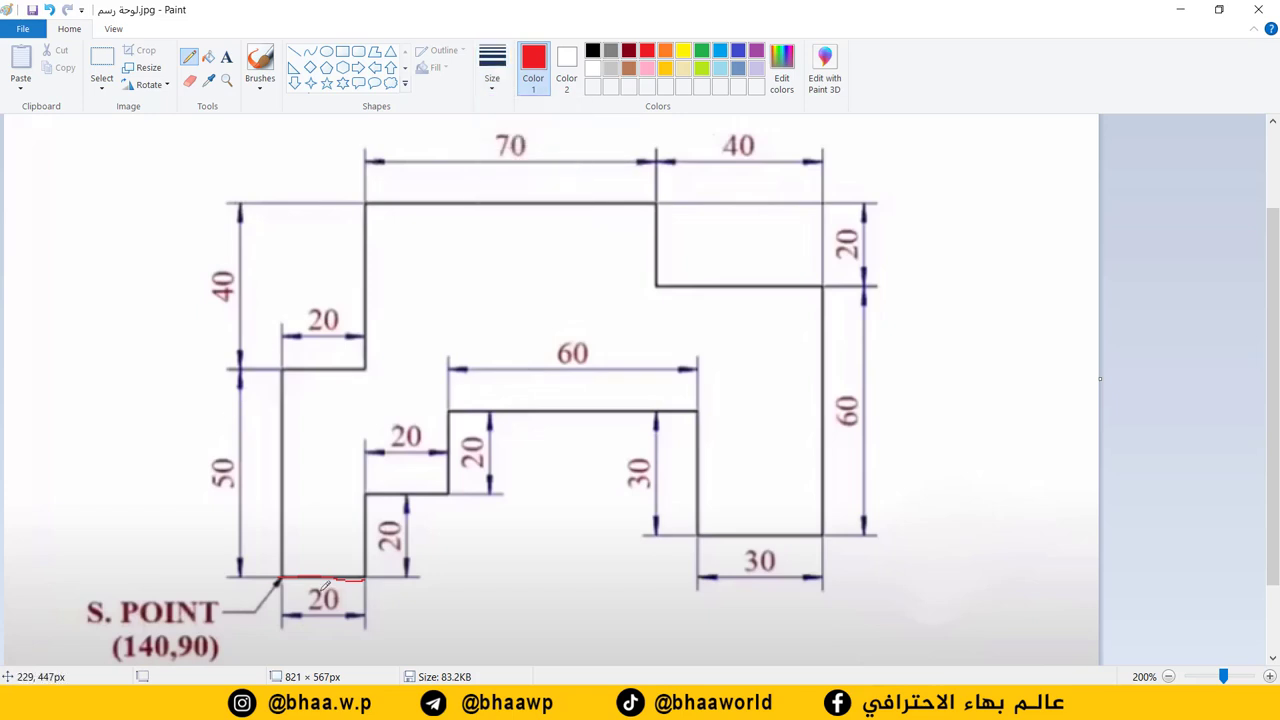
left_click_drag(375, 574, 295, 570)
left_click_drag(280, 573, 280, 368)
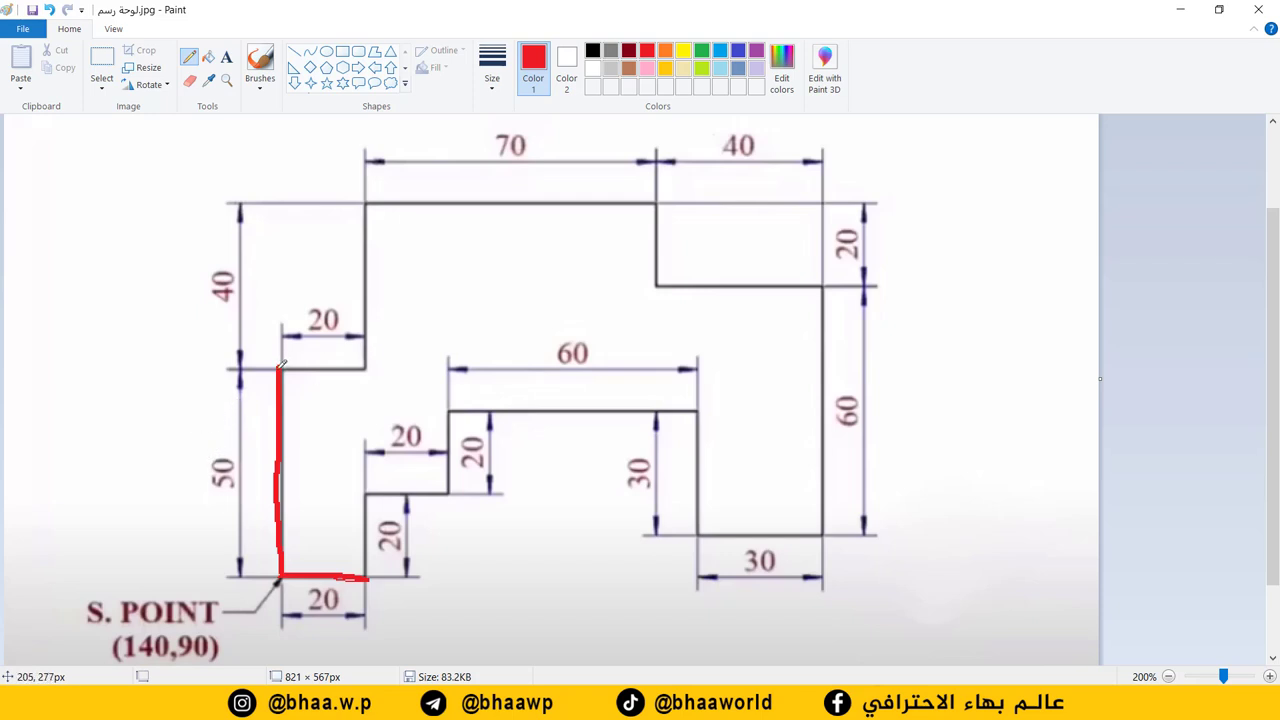
mouse_move(280, 368)
left_mouse_down()
mouse_move(370, 369)
mouse_move(368, 197)
left_mouse_up()
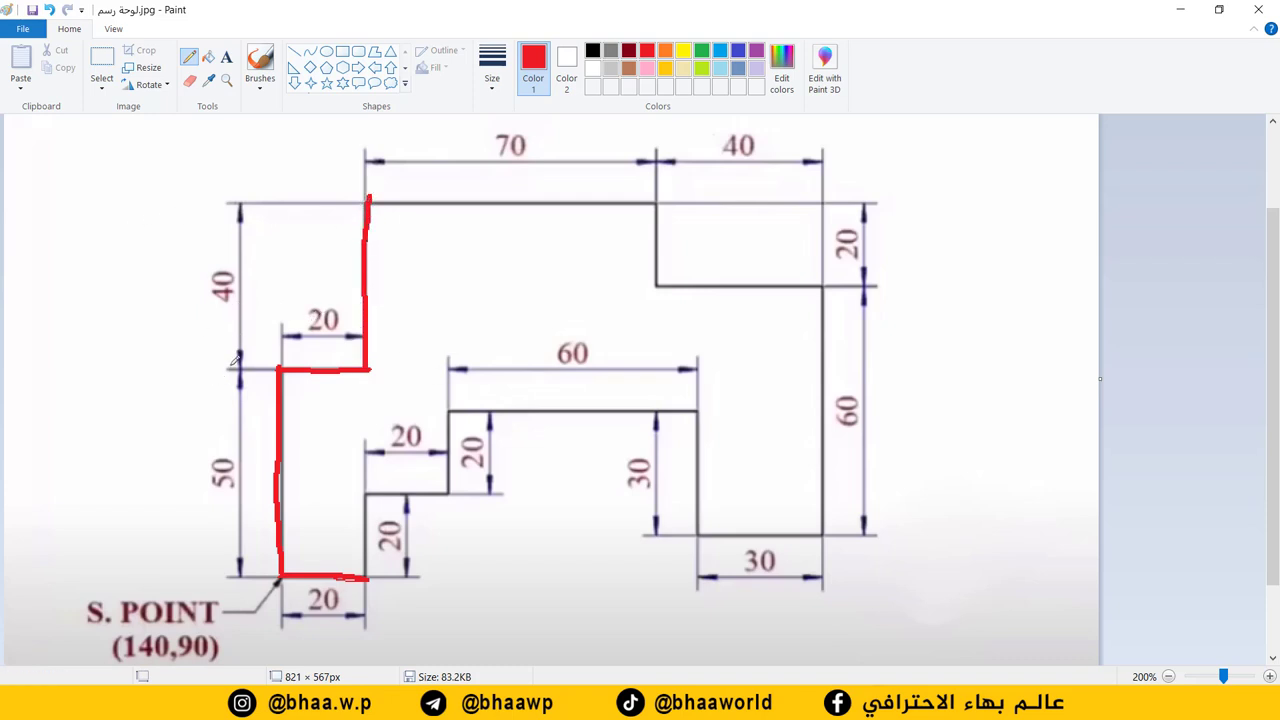
mouse_move(368, 198)
left_mouse_down()
mouse_move(673, 201)
mouse_move(660, 298)
mouse_move(816, 274)
left_mouse_up()
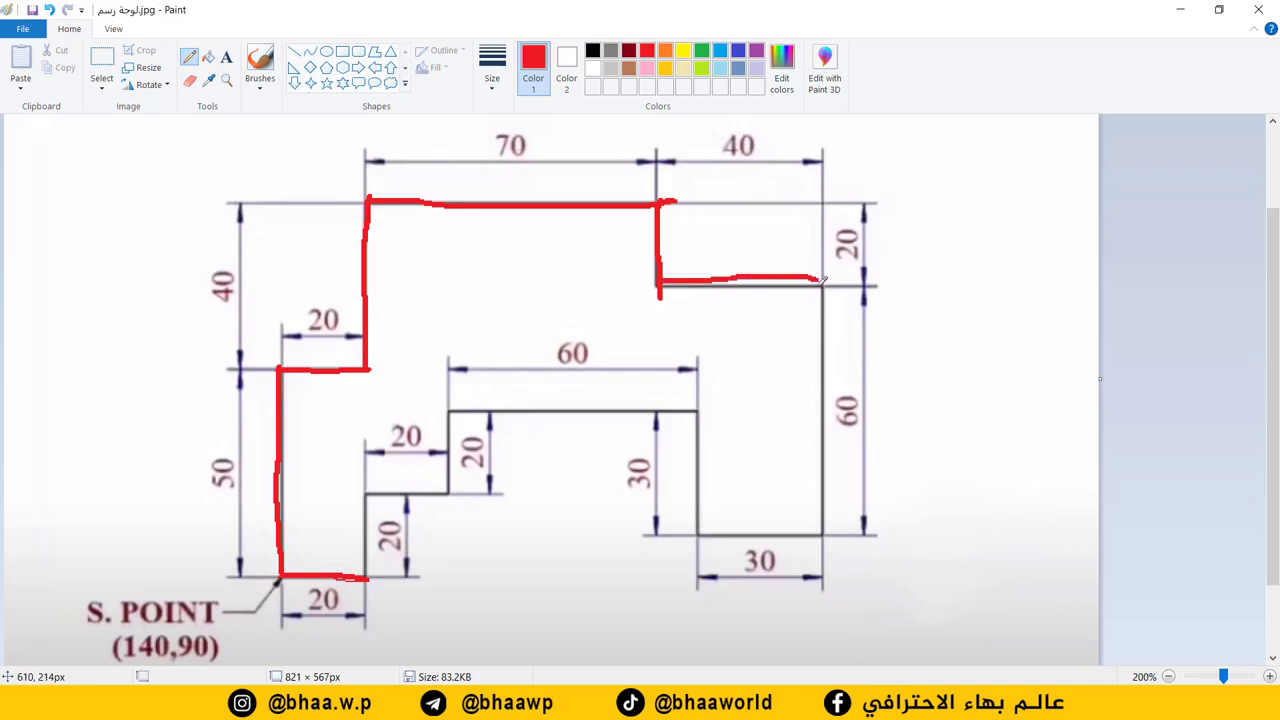
mouse_move(823, 282)
left_mouse_down()
mouse_move(838, 452)
mouse_move(830, 538)
mouse_move(707, 538)
mouse_move(690, 422)
mouse_move(701, 406)
mouse_move(470, 408)
mouse_move(452, 496)
mouse_move(359, 491)
mouse_move(366, 578)
left_mouse_up()
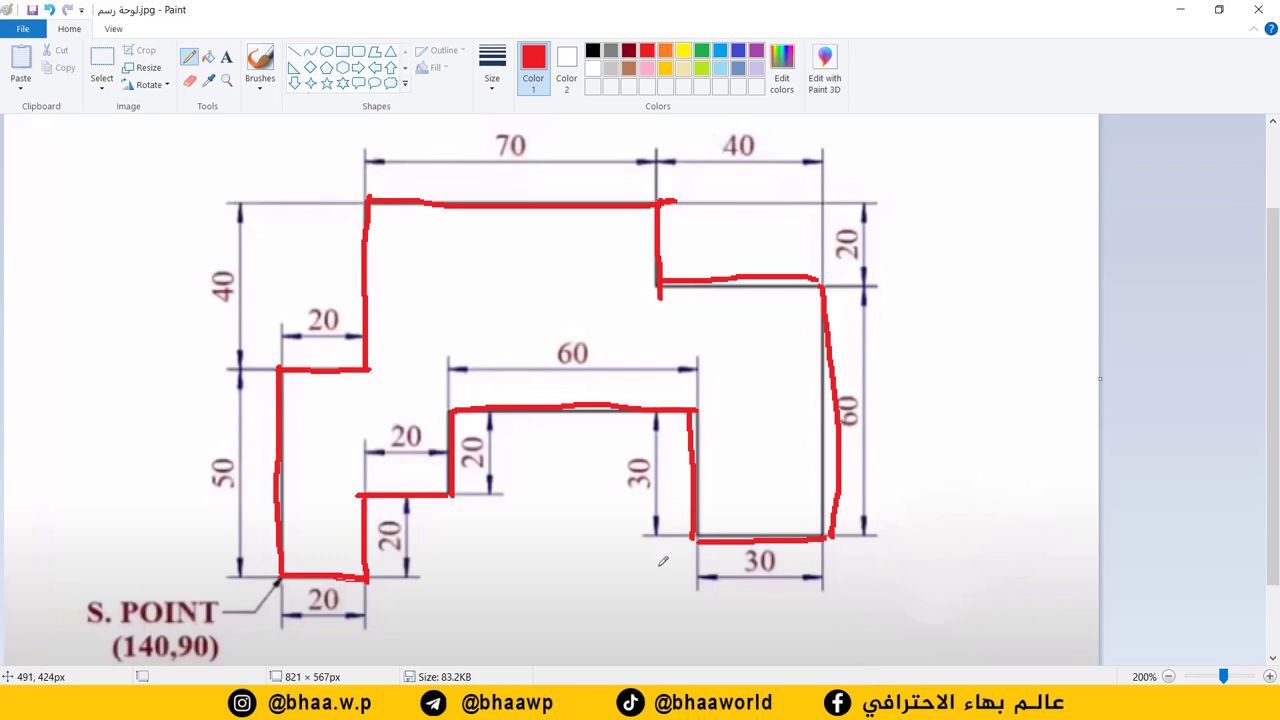
Step: Undo the red tracing with four Ctrl+Z presses, leaving only the bottom 20 stroke
key("ctrl+z")
key("ctrl+z")
key("ctrl+z")
key("ctrl+z")
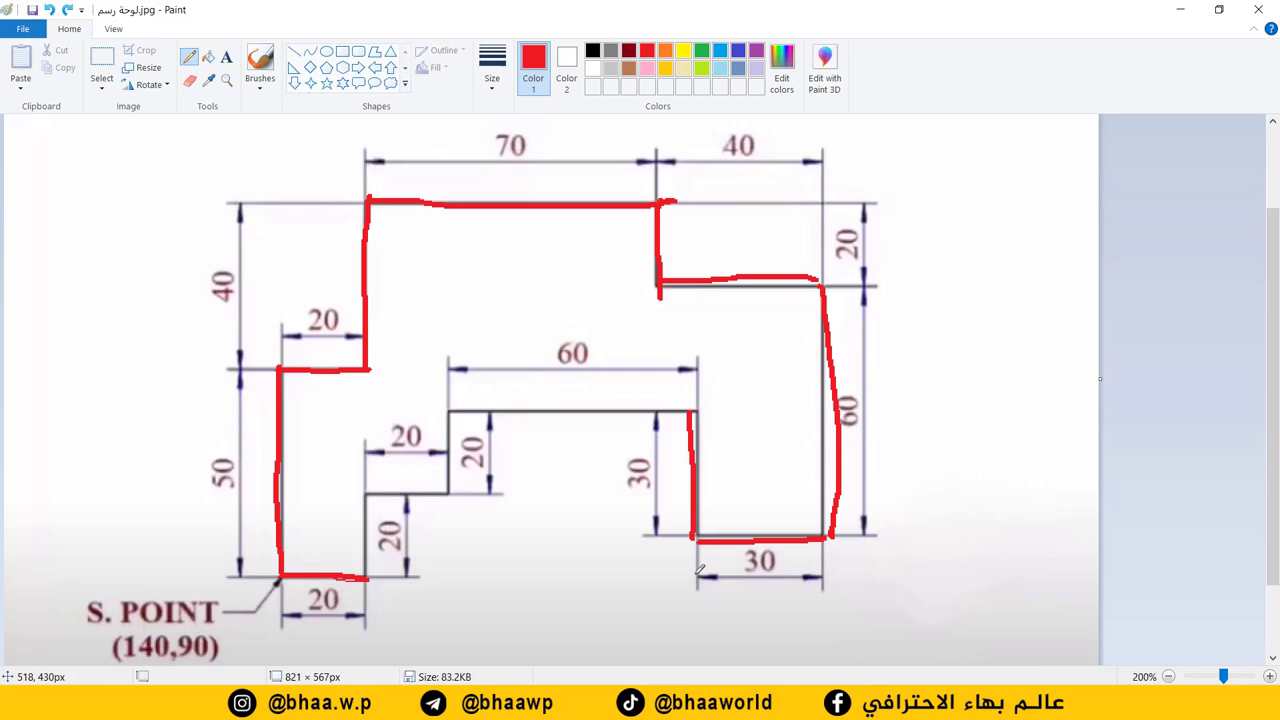
key("ctrl+z")
key("ctrl+z")
key("ctrl+z")
key("ctrl+z")
key("ctrl+z")
key("ctrl+z")
key("ctrl+z")
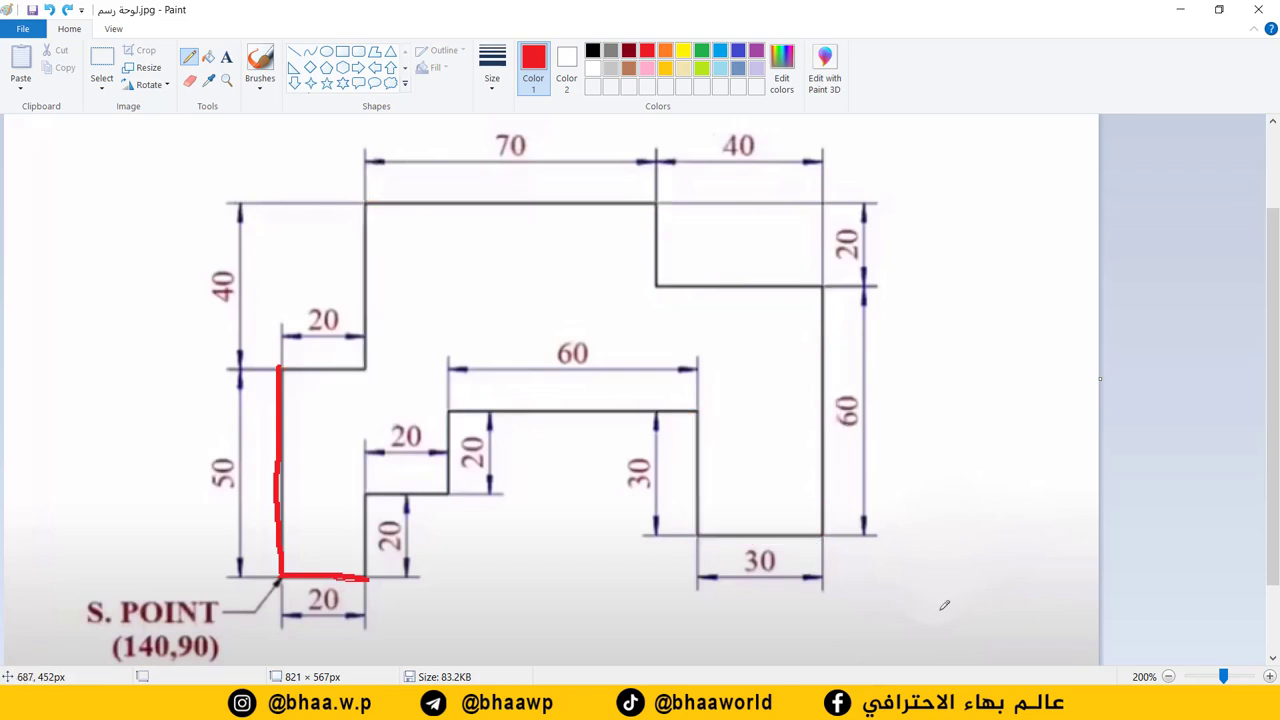
key("ctrl+z")
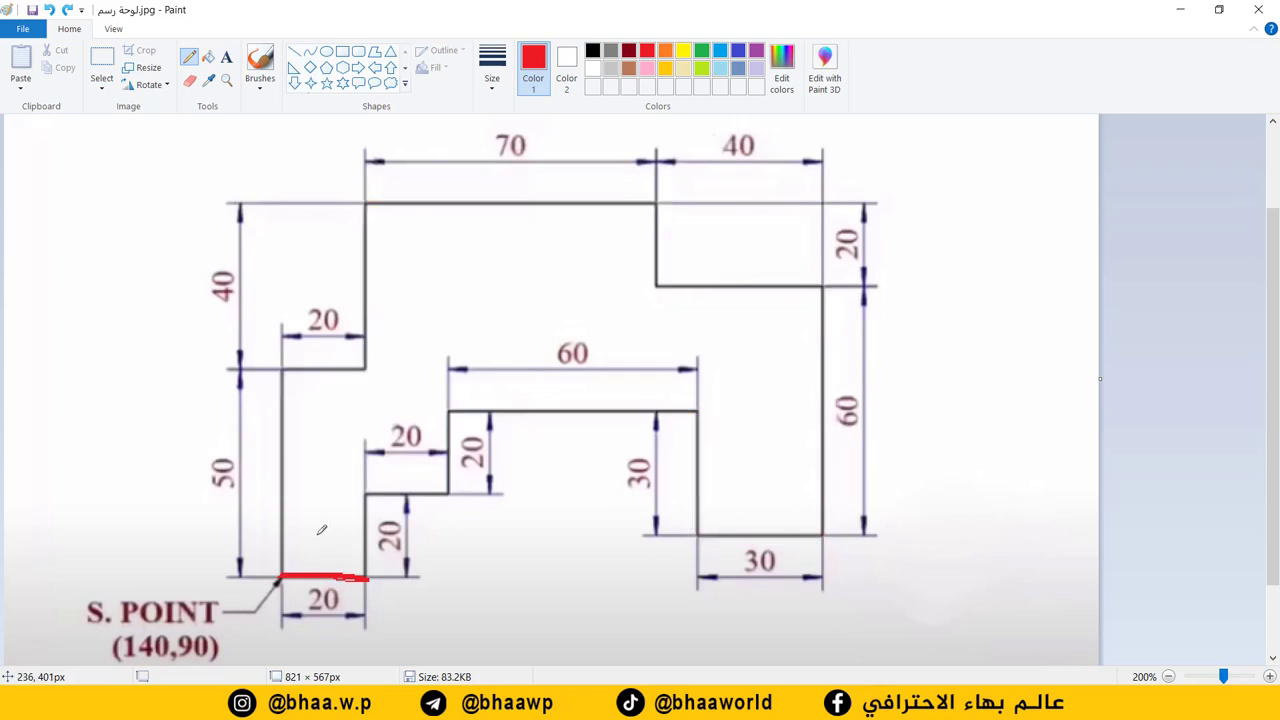
key("ctrl+z")
key("ctrl+z")
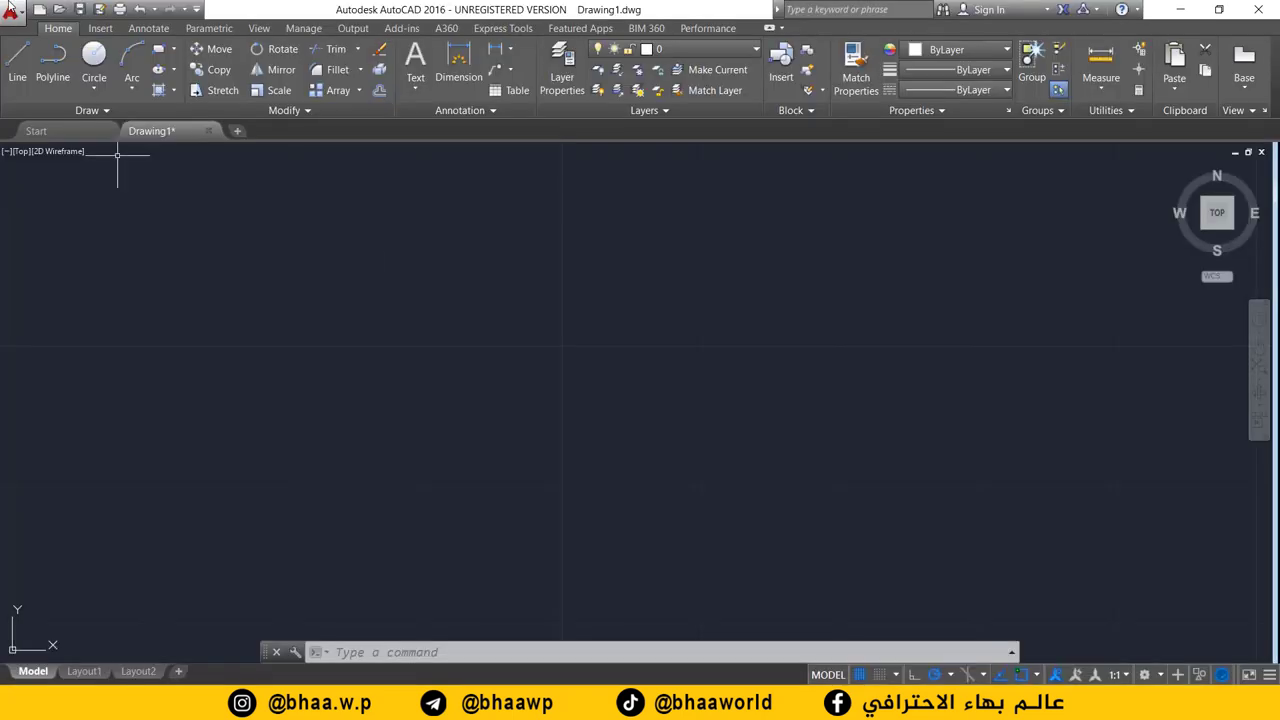
Step: Draw a 20-unit bottom line and a 50-unit line rising from its left end
left_click(17, 55)
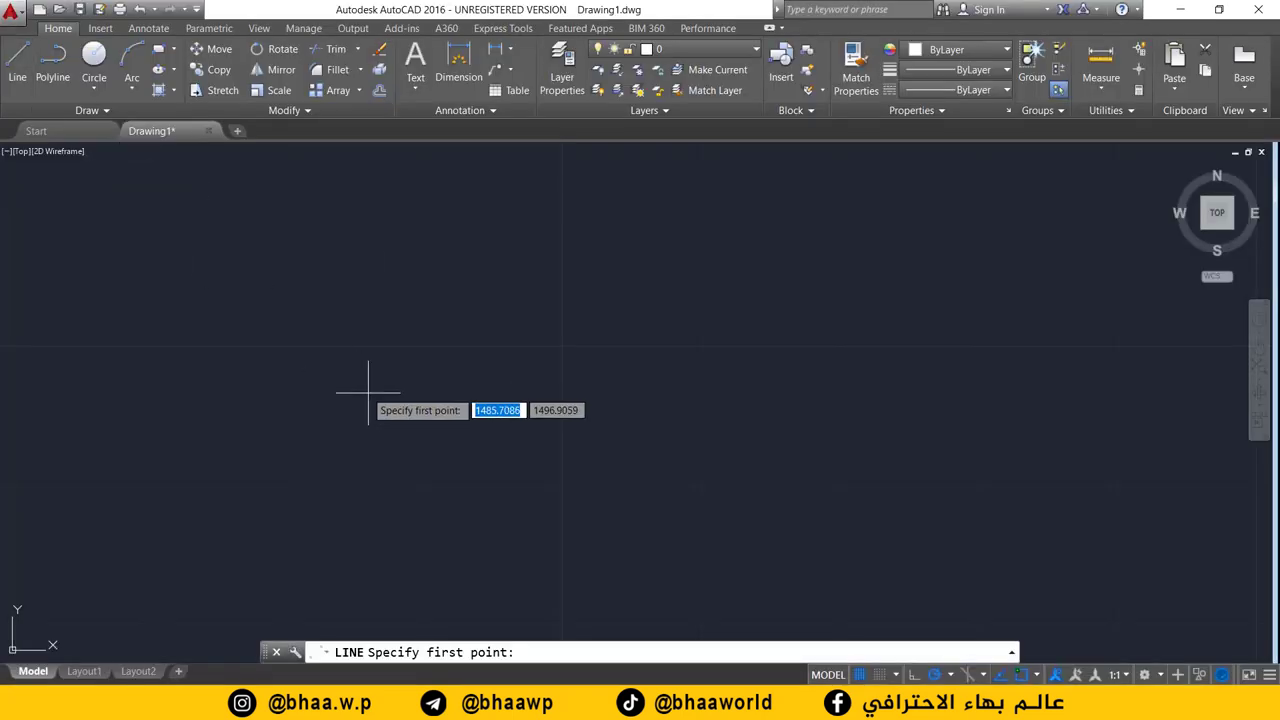
left_click(562, 486)
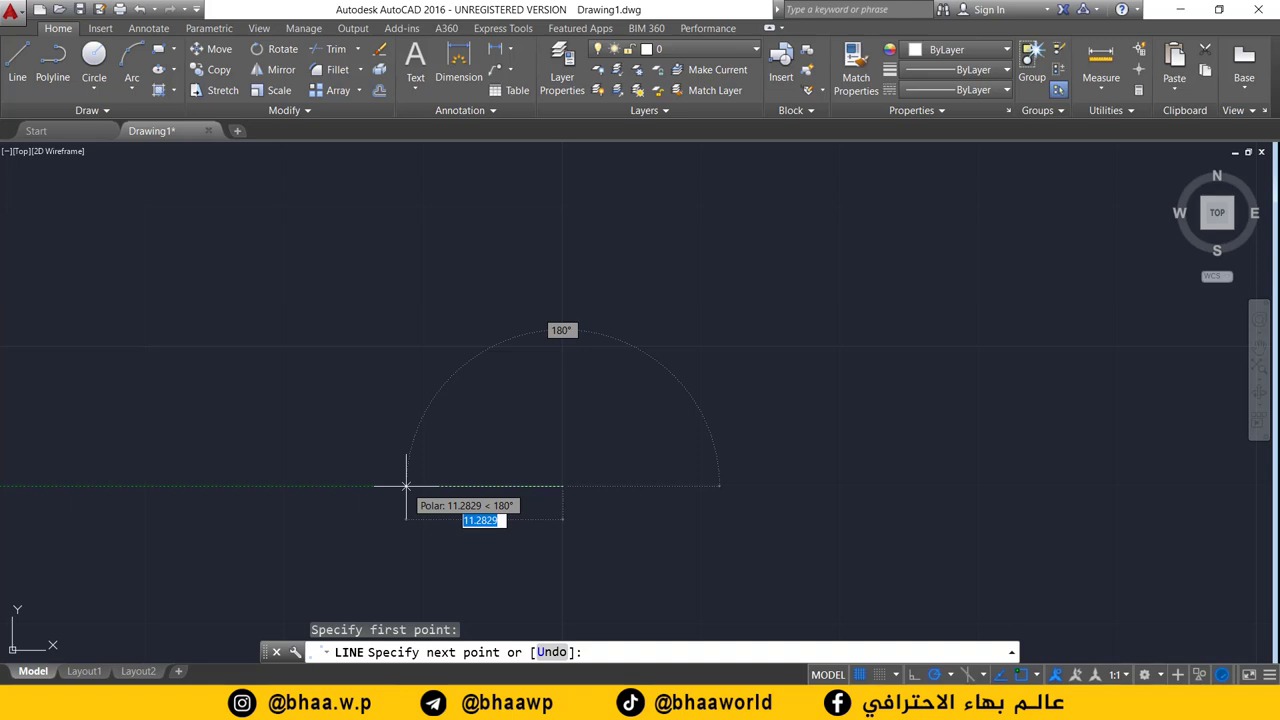
type("20")
key("Return")
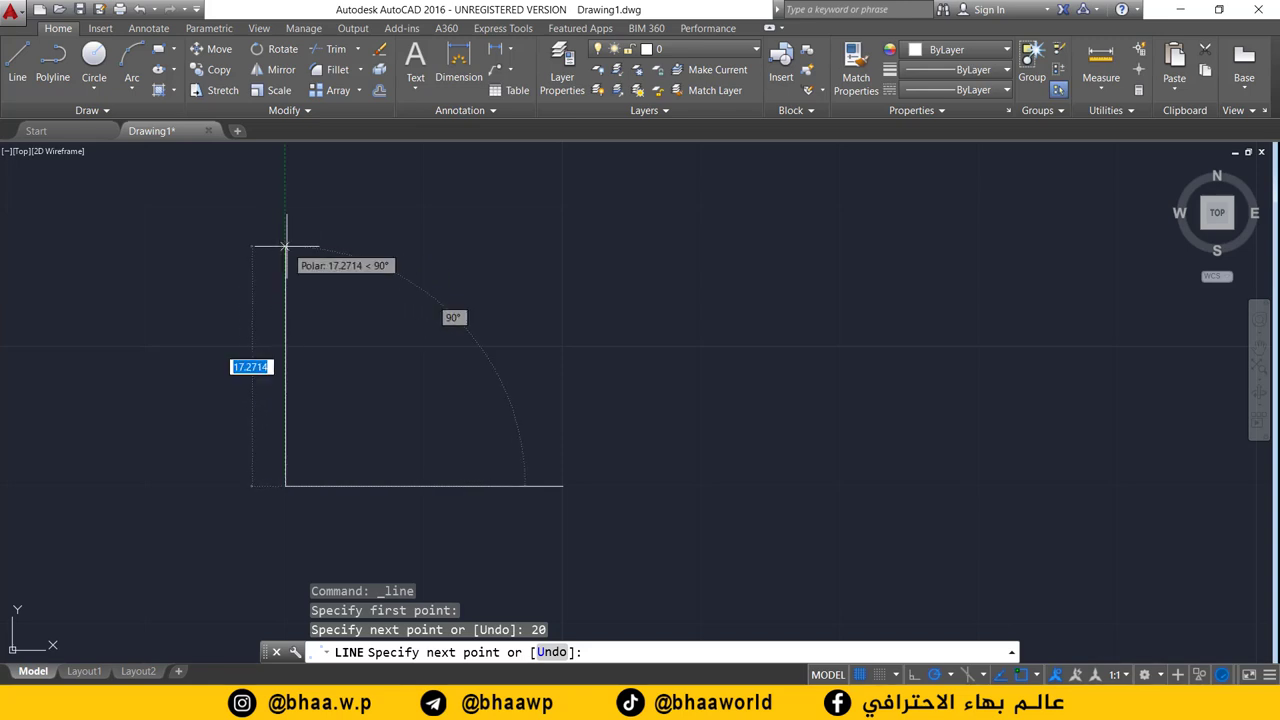
type("50")
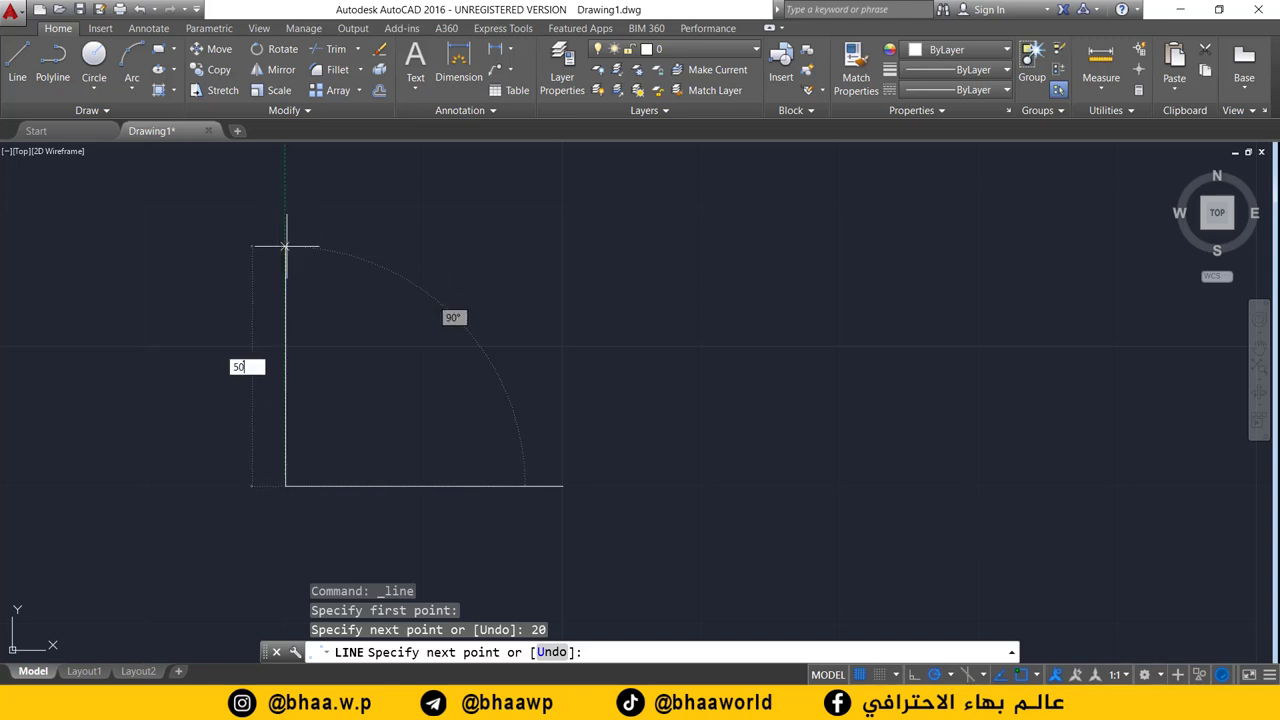
key("Return")
key("Return")
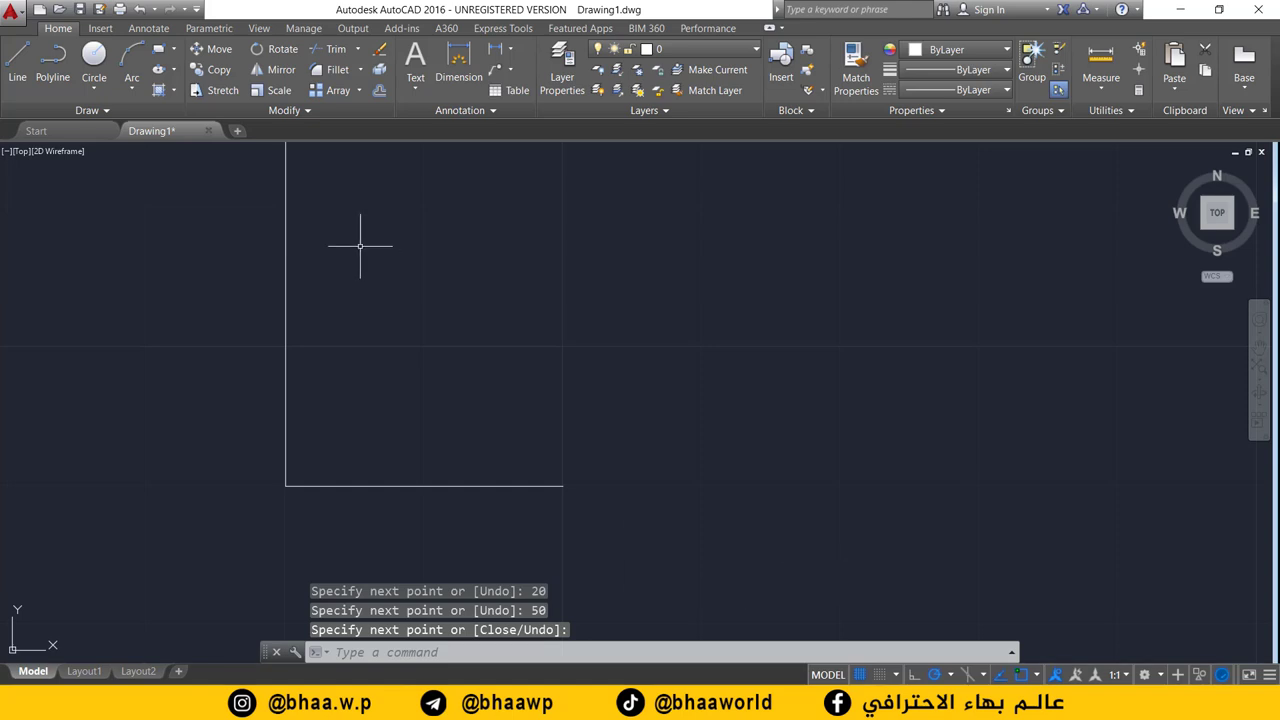
Step: Reposition the L shape in view, then check the Paint reference drawing
scroll(380, 260, "down", 3)
middle_click_drag(406, 263, 404, 456)
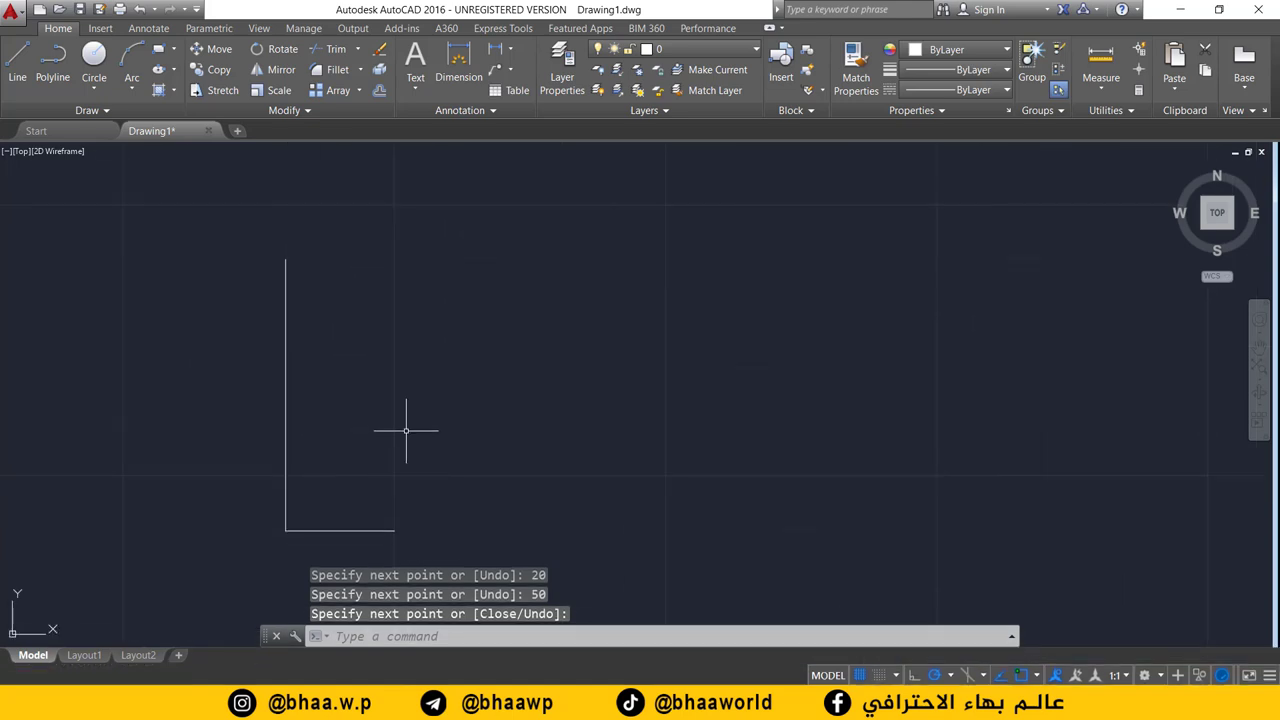
scroll(408, 423, "down", 3)
middle_click_drag(489, 445, 443, 377)
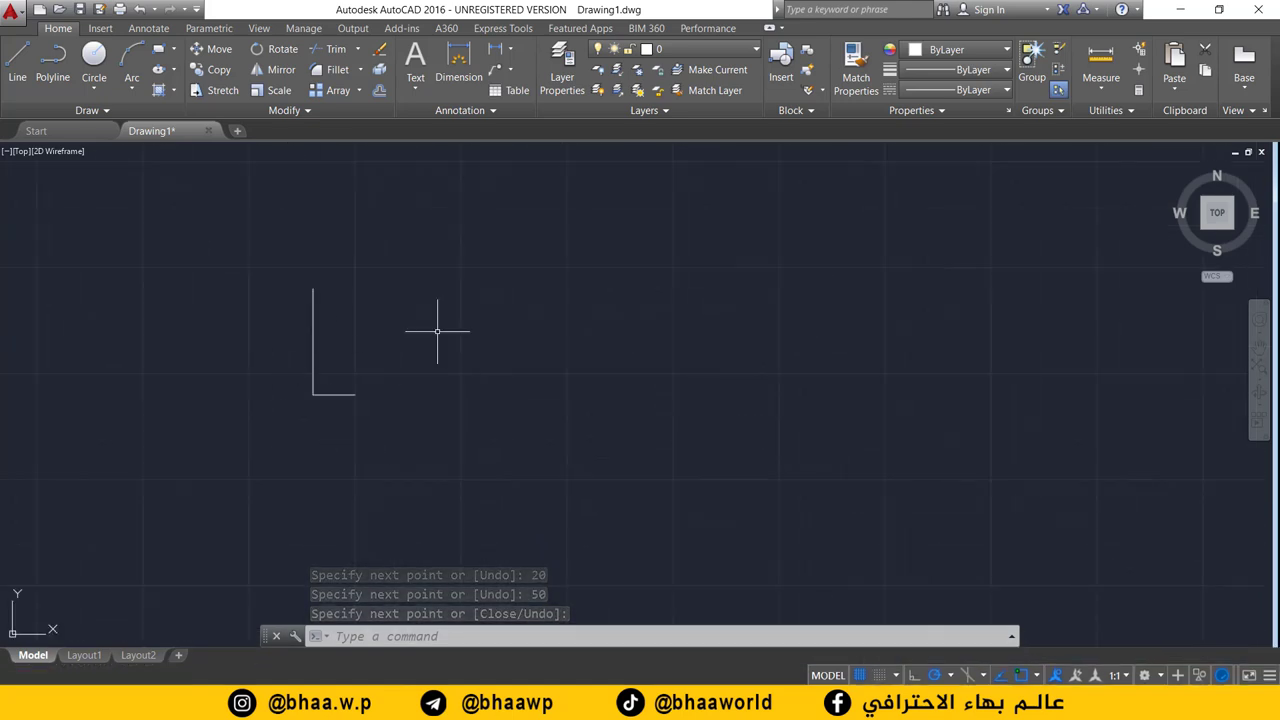
mouse_move(365, 352)
middle_mouse_down()
mouse_move(392, 343)
mouse_move(252, 381)
mouse_move(551, 351)
mouse_move(574, 397)
mouse_move(400, 417)
mouse_move(357, 404)
middle_mouse_up()
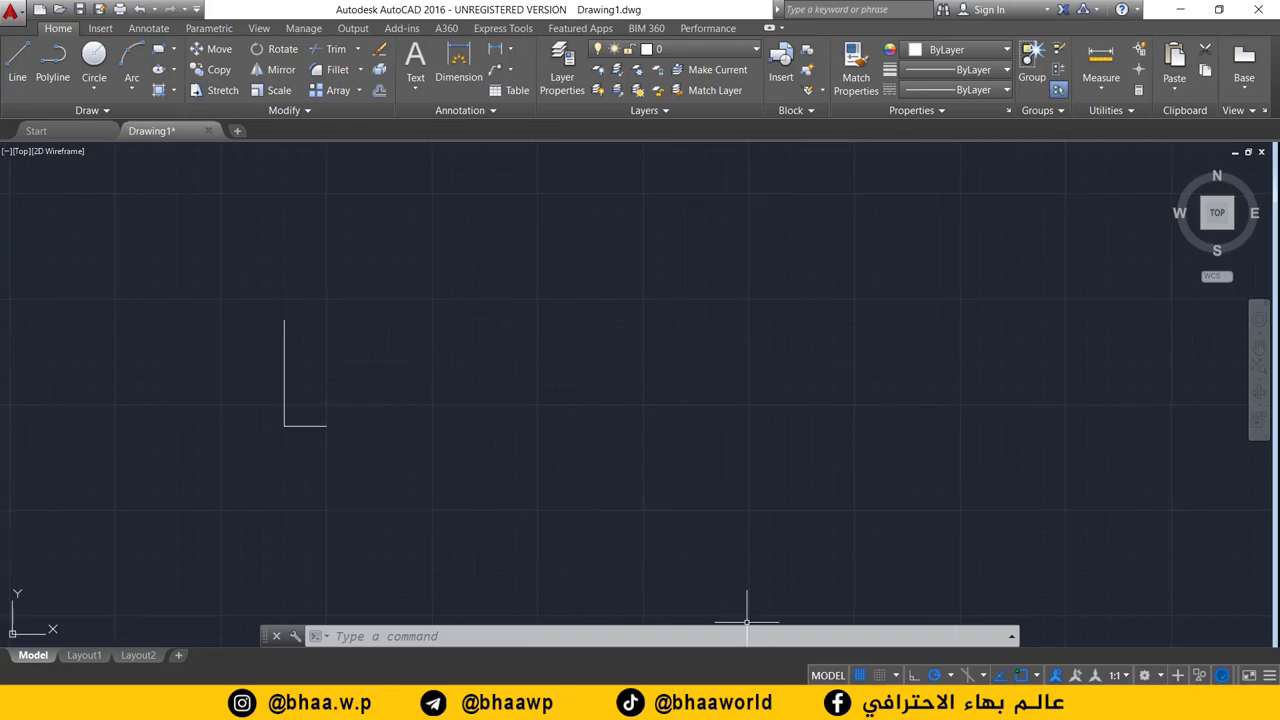
key("alt+Tab")
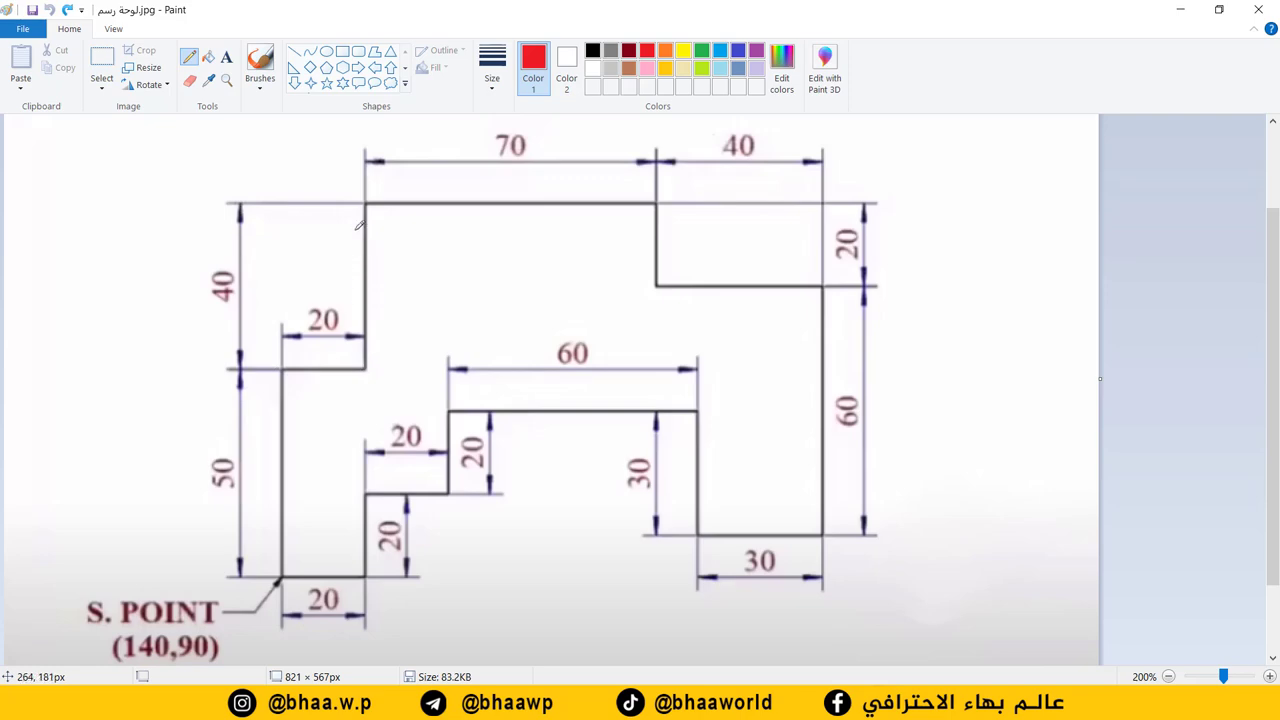
Step: From the 50-unit line's top, draw 20 right, 40 up, 70 right; trace those edges red in Paint
left_click(1180, 9)
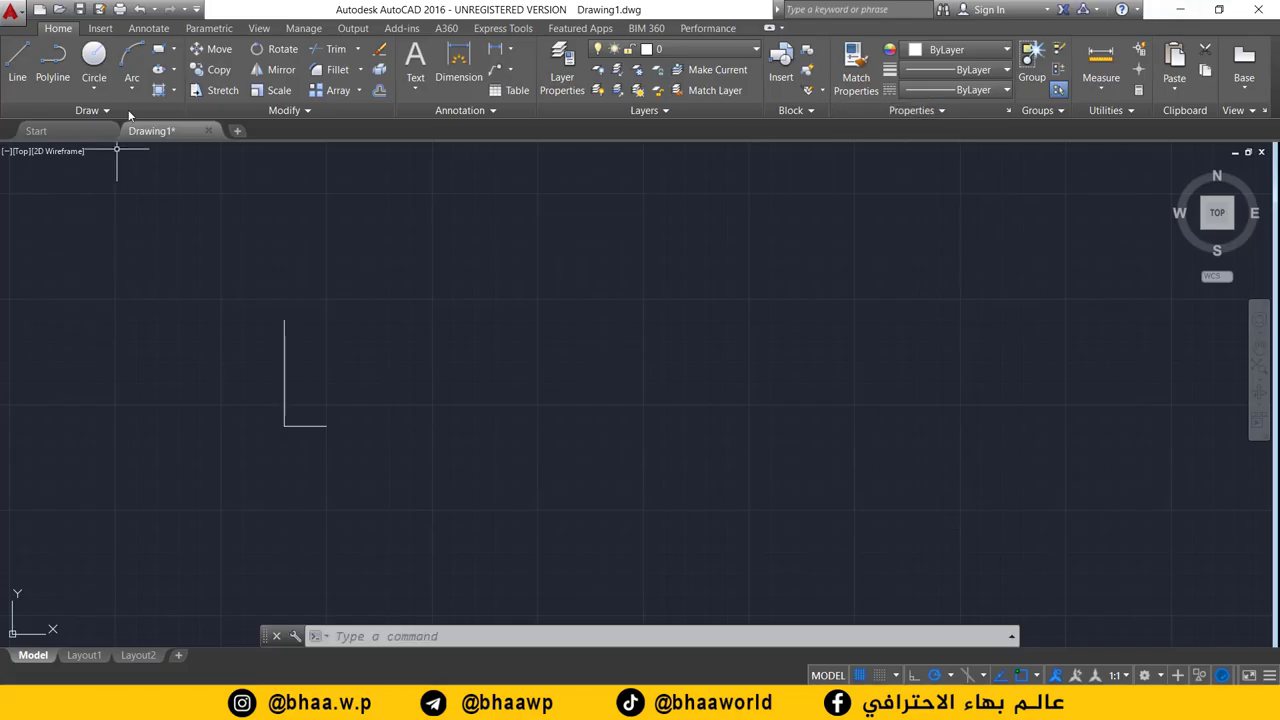
left_click(17, 62)
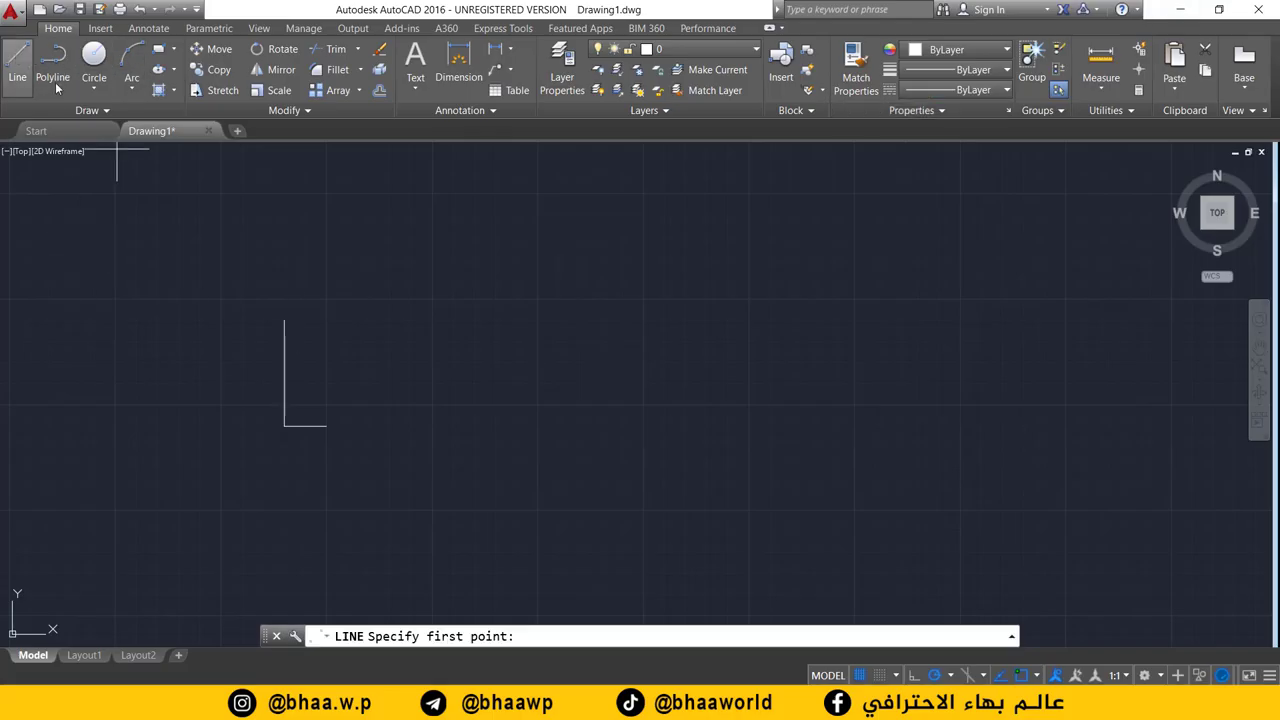
left_click(284, 320)
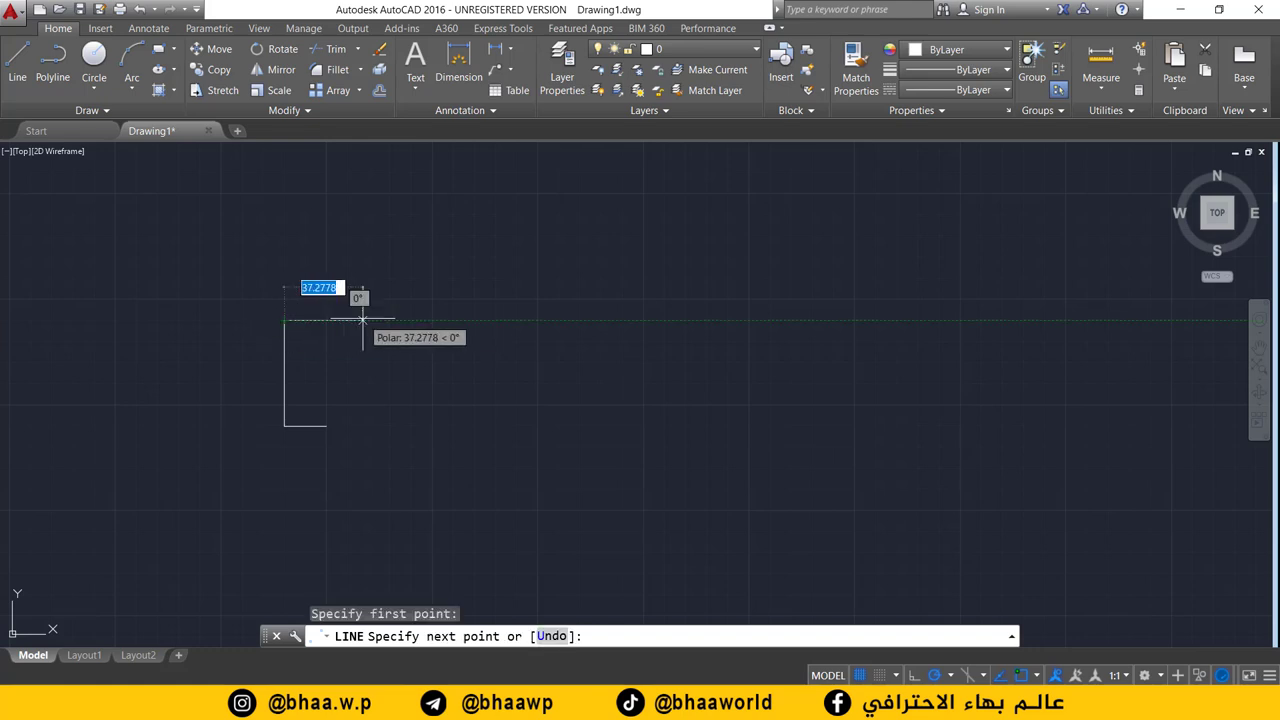
type("20")
key("Return")
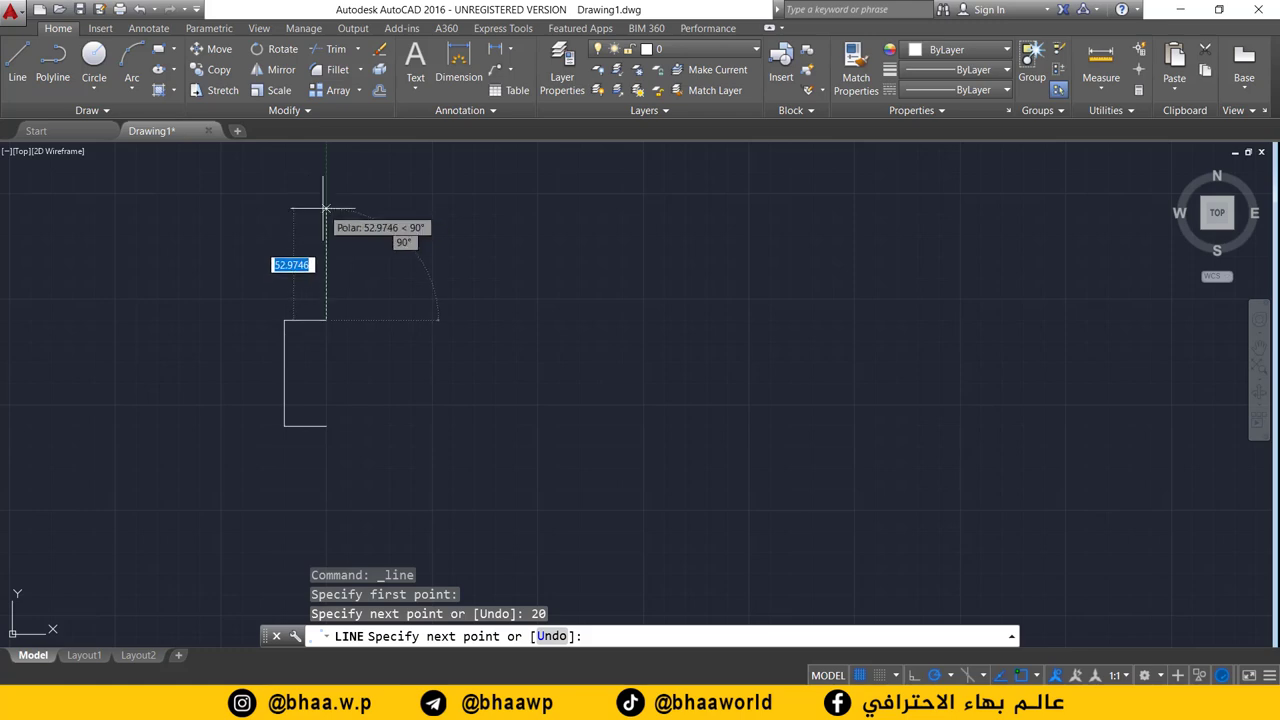
type("40")
key("Return")
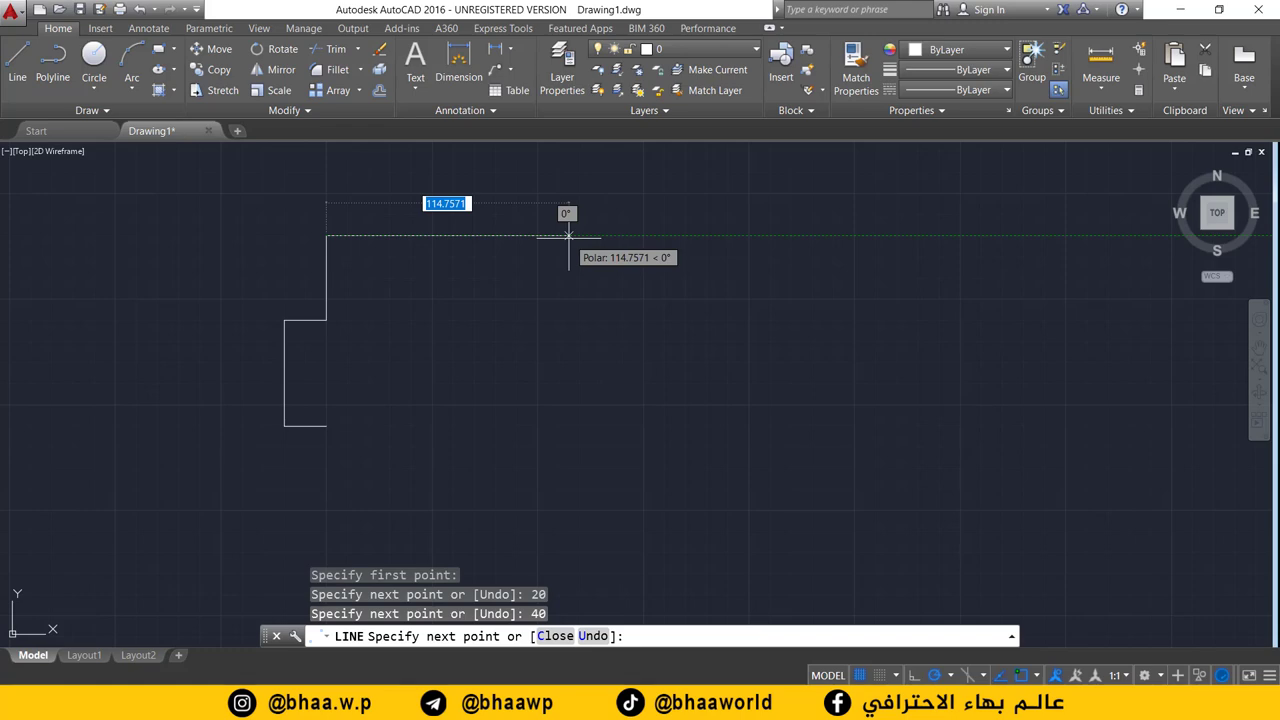
type("70")
key("Return")
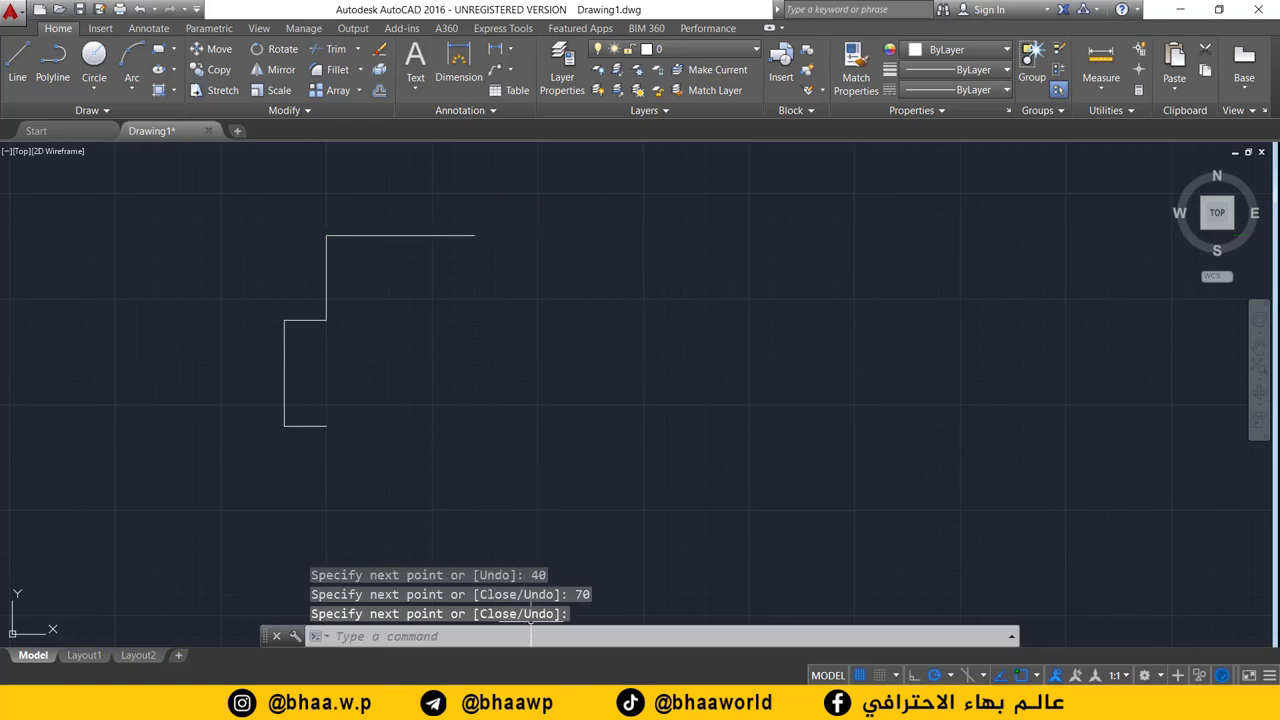
key("alt+Tab")
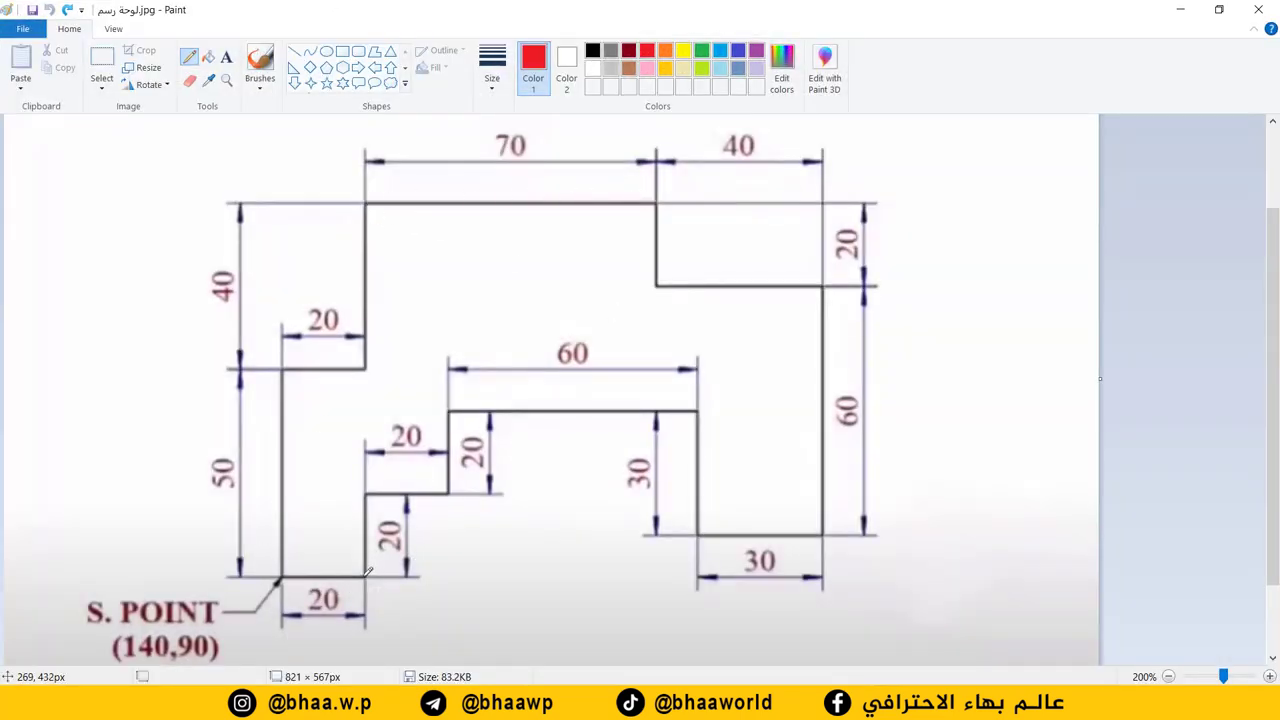
mouse_move(368, 571)
left_mouse_down()
mouse_move(277, 576)
mouse_move(280, 430)
mouse_move(309, 360)
mouse_move(369, 350)
mouse_move(380, 206)
mouse_move(470, 190)
mouse_move(657, 194)
left_mouse_up()
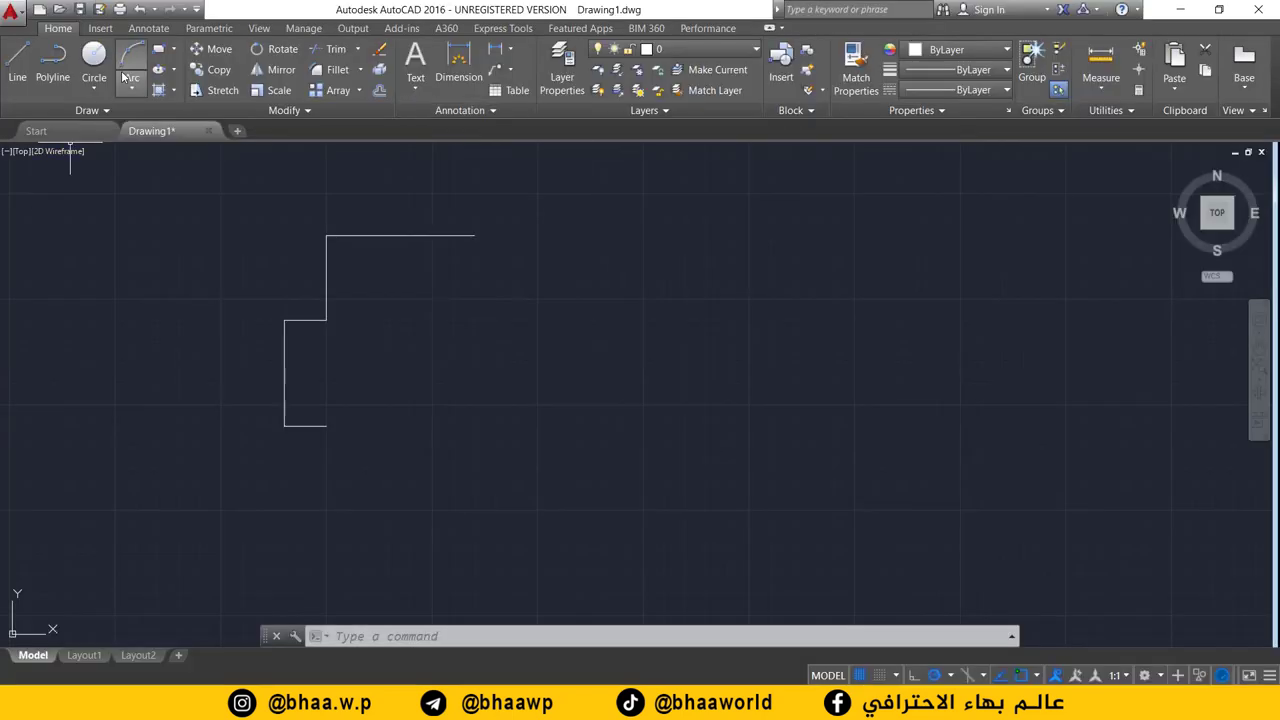
Step: Start a line at the 70 edge's right end and undo the mis-angled 20 segment
left_click(17, 65)
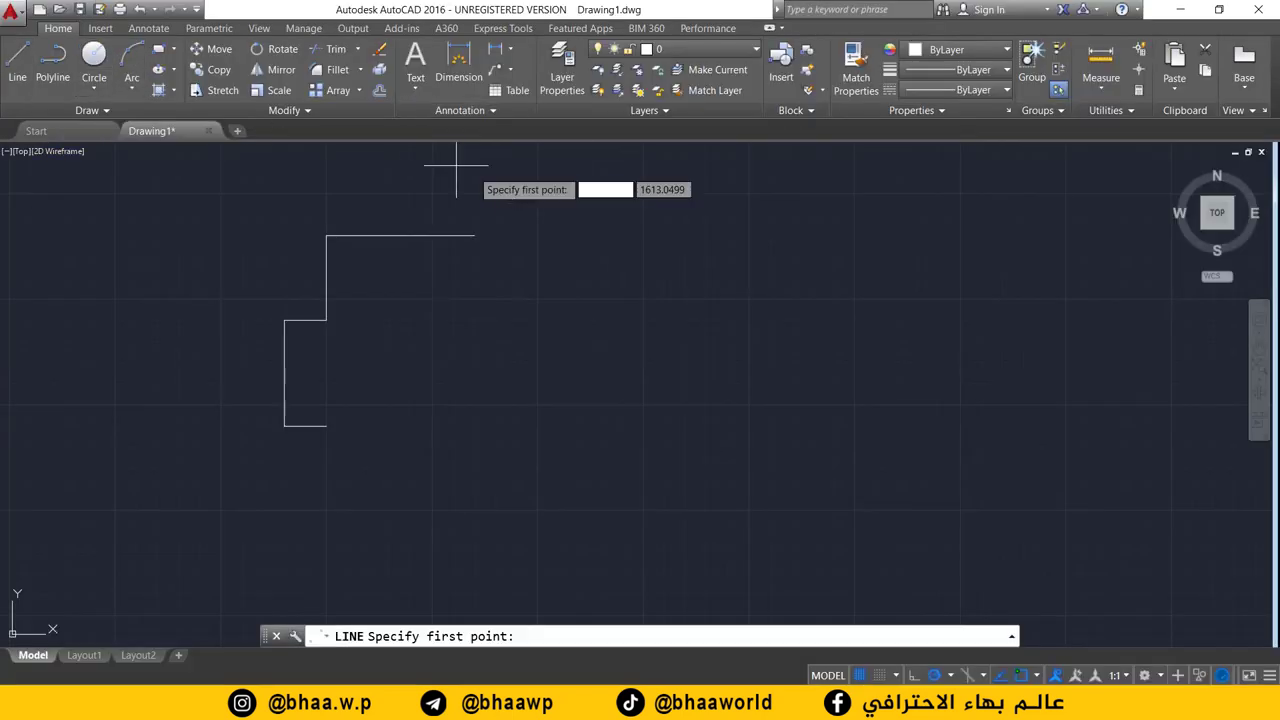
left_click(474, 236)
type("20")
key("Return")
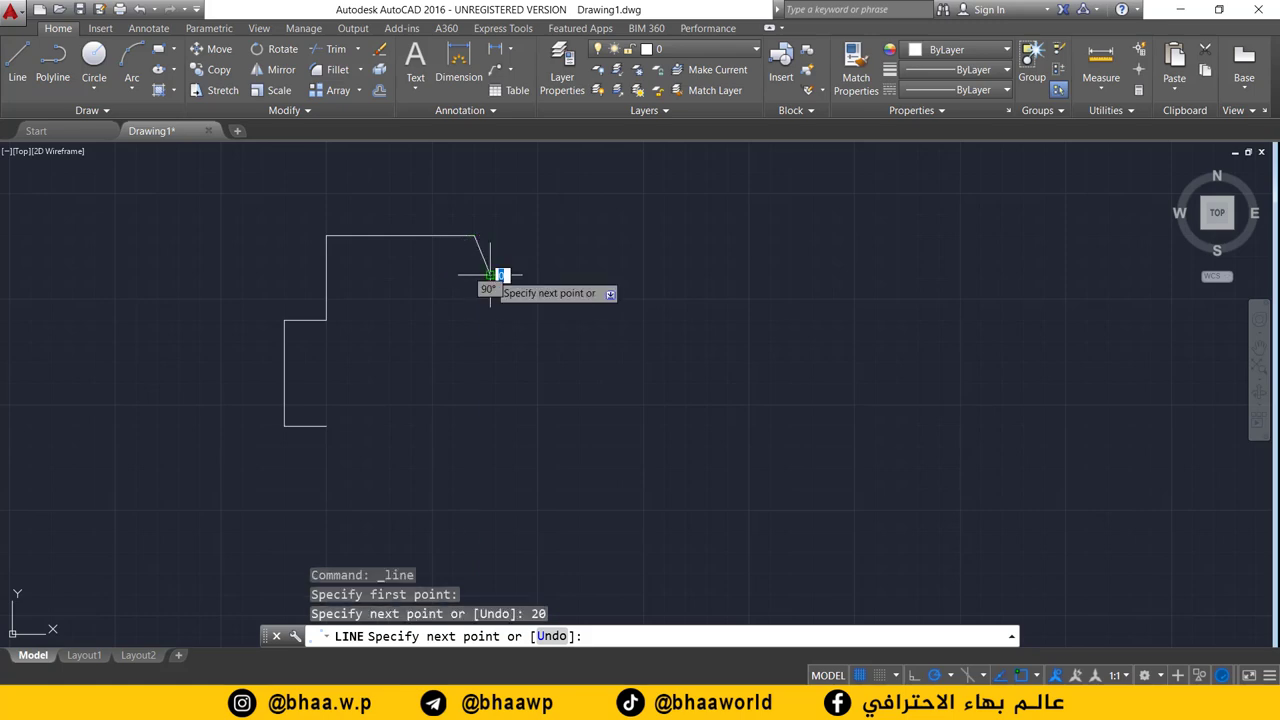
type("u")
key("Return")
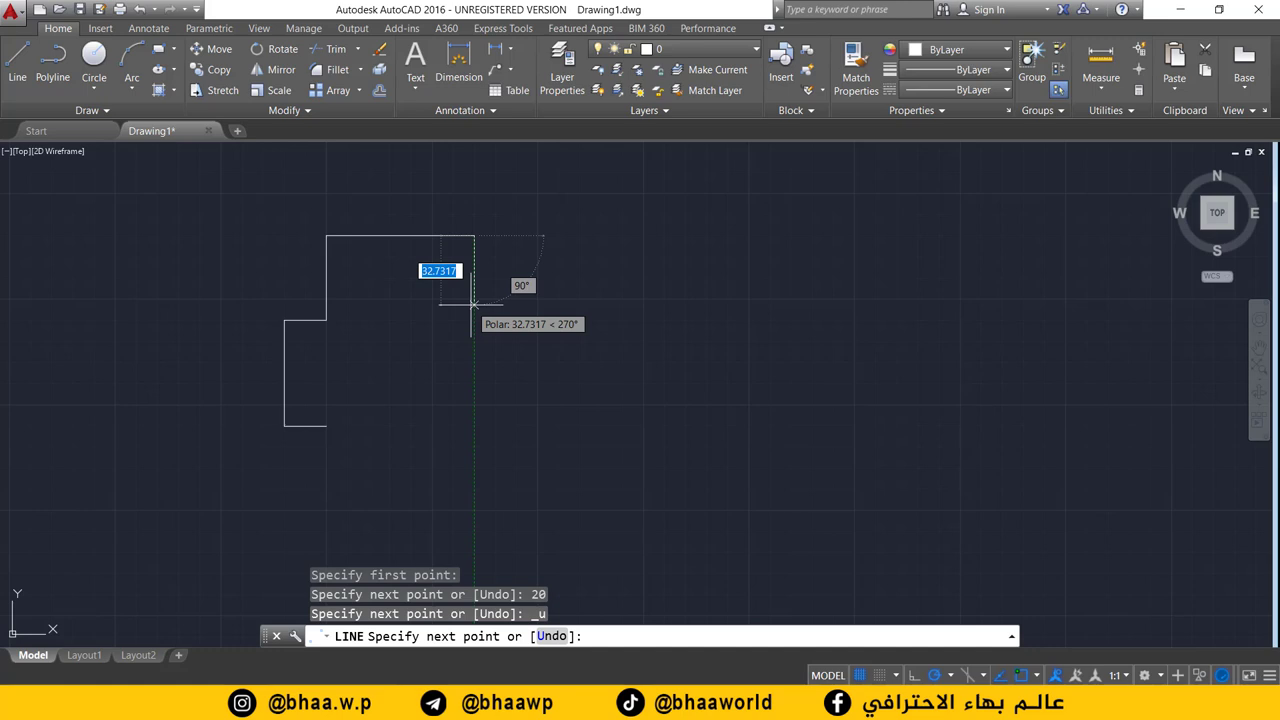
Step: Draw a 20-unit drop, a 40-unit run right and a 60-unit drop
type("20")
key("Return")
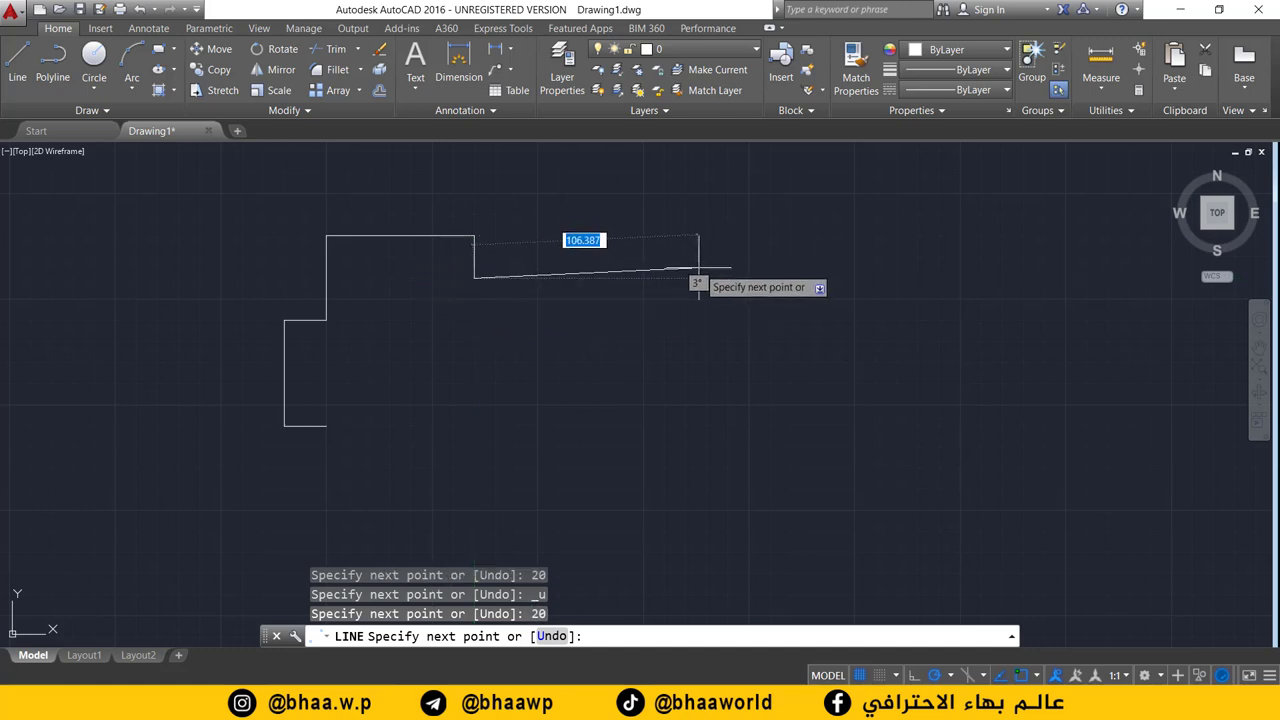
type("4")
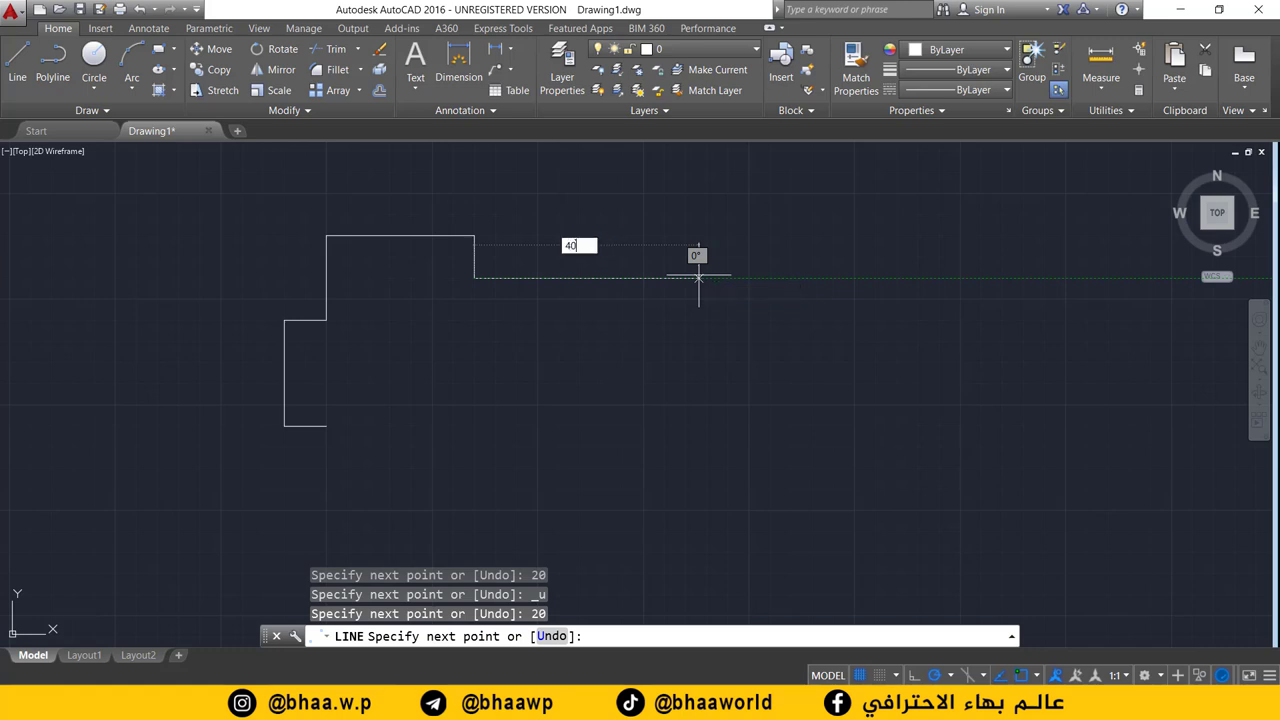
type("0")
key("Return")
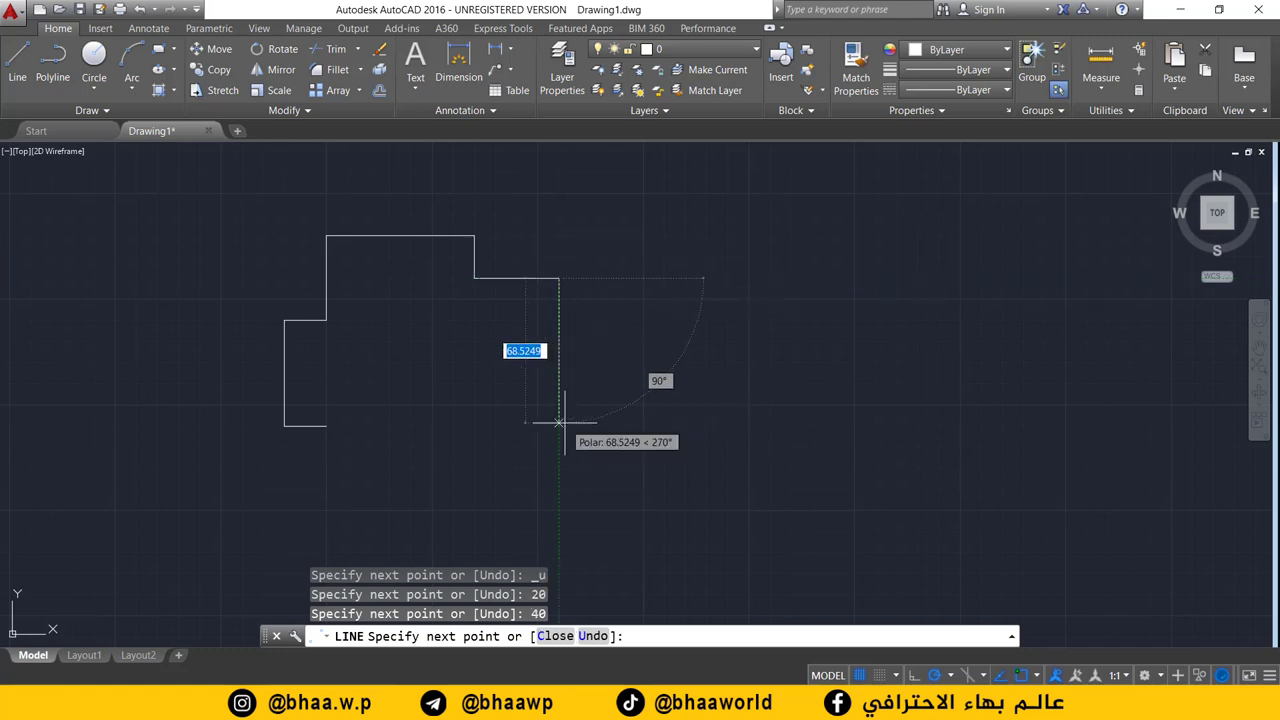
type("60")
key("Return")
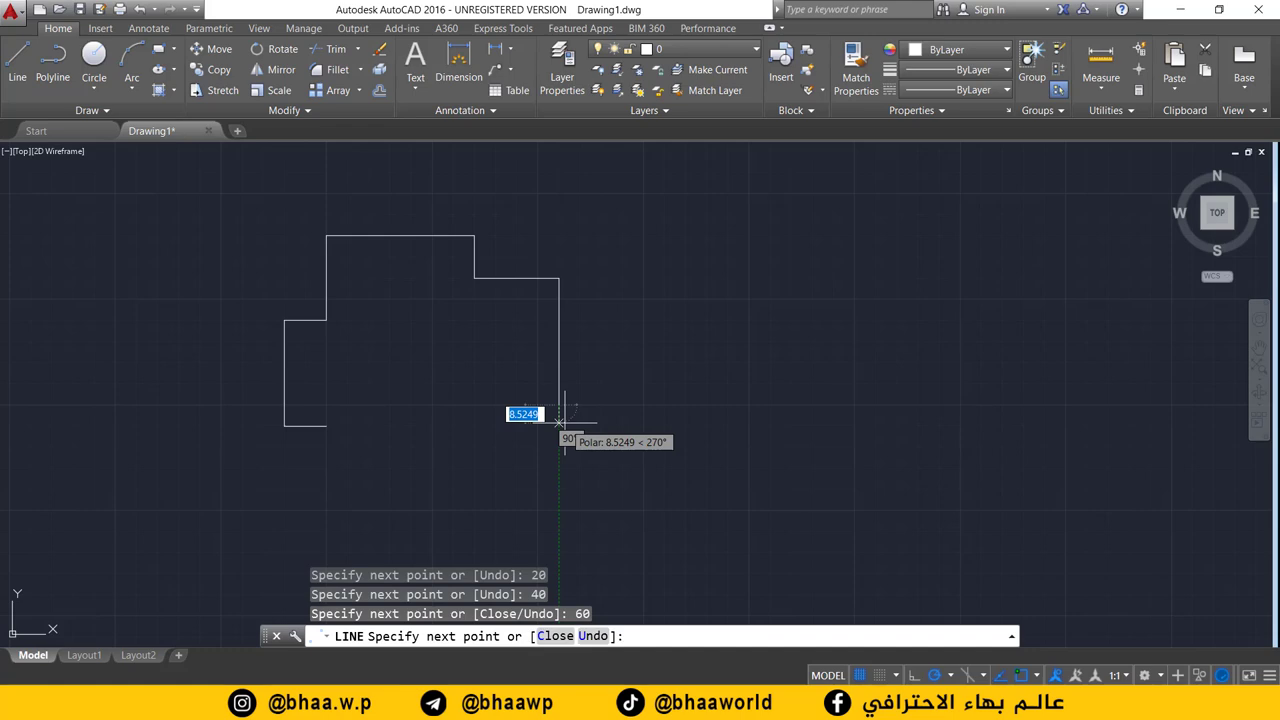
key("Return")
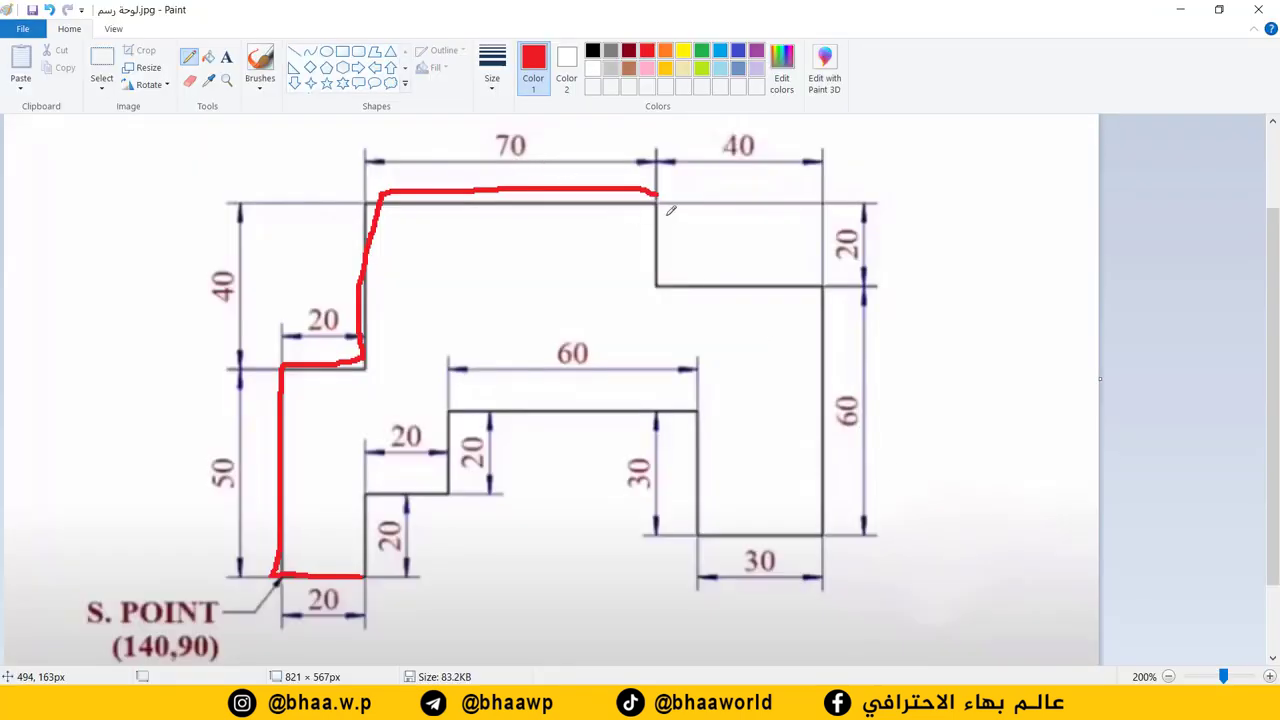
Step: Trace the right 60, bottom 30, 30 rise and inner 60 edges in red
mouse_move(657, 196)
left_mouse_down()
mouse_move(660, 264)
mouse_move(834, 527)
left_mouse_up()
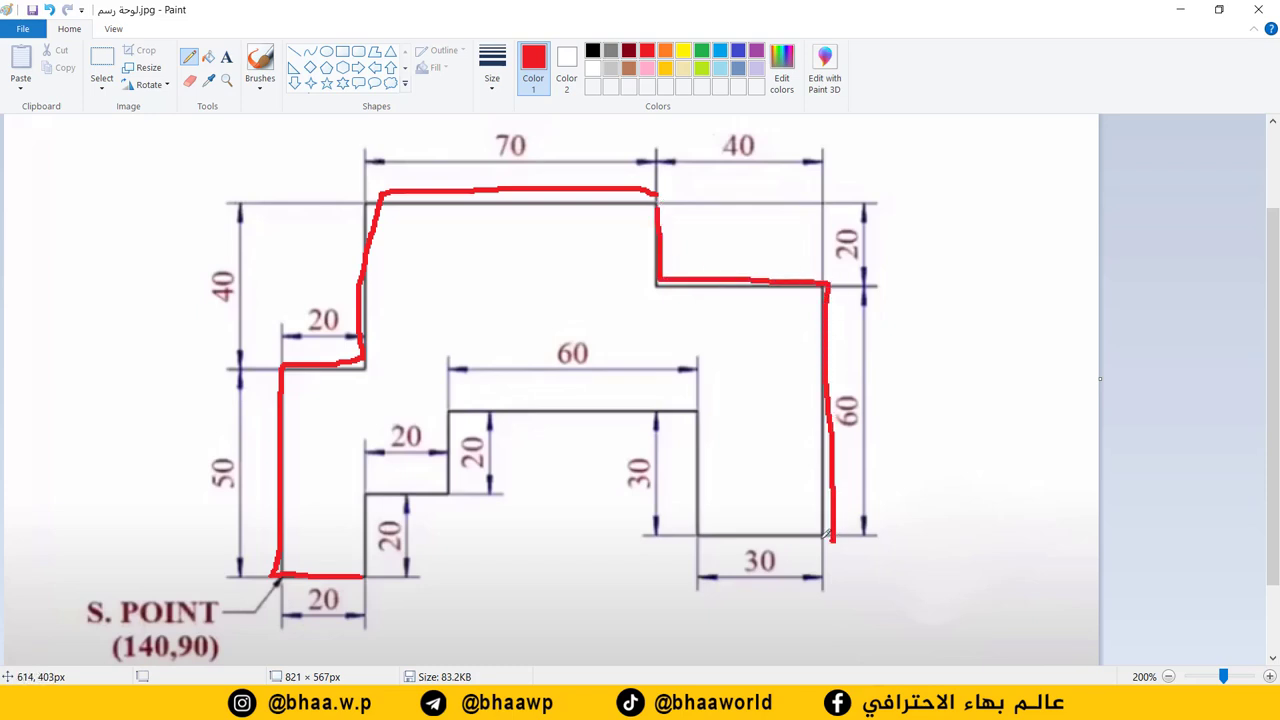
mouse_move(829, 533)
left_mouse_down()
mouse_move(695, 402)
mouse_move(473, 396)
left_mouse_up()
left_click_drag(775, 537, 467, 406)
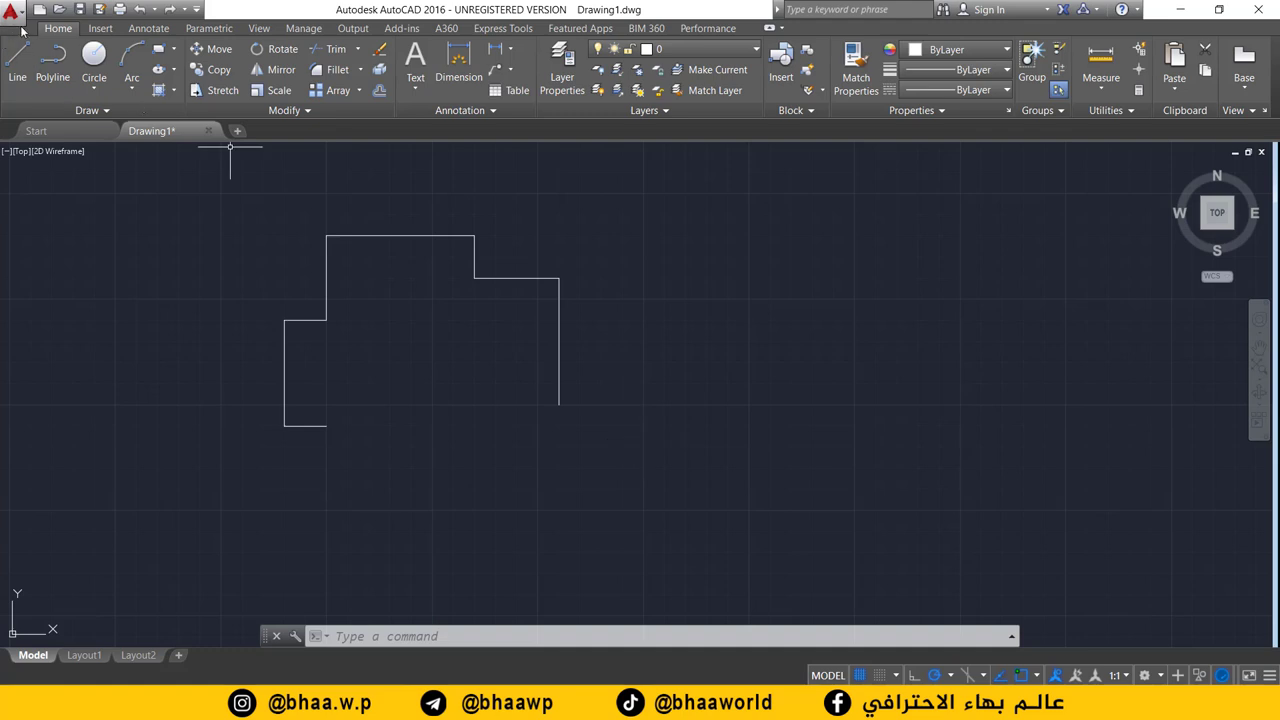
Step: Start a line at the open lower-right endpoint and draw 30 units left
type("l")
key("Return")
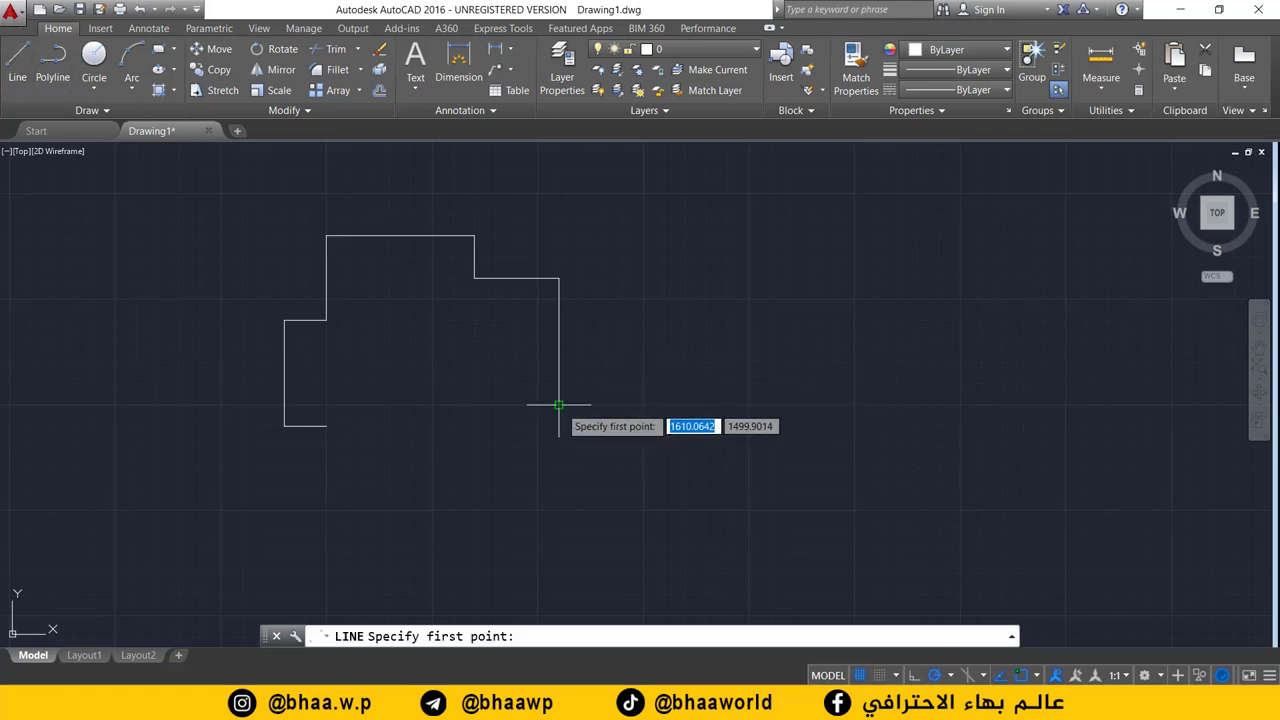
left_click(559, 404)
type("30")
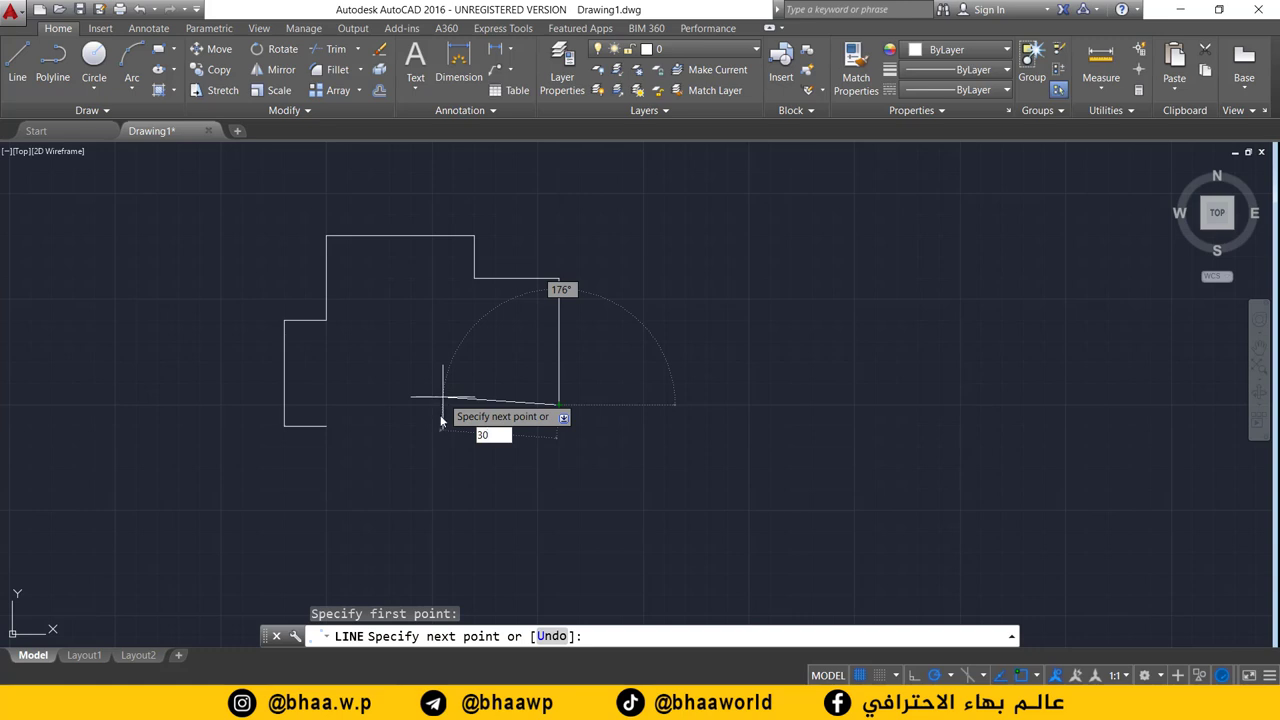
key("Escape")
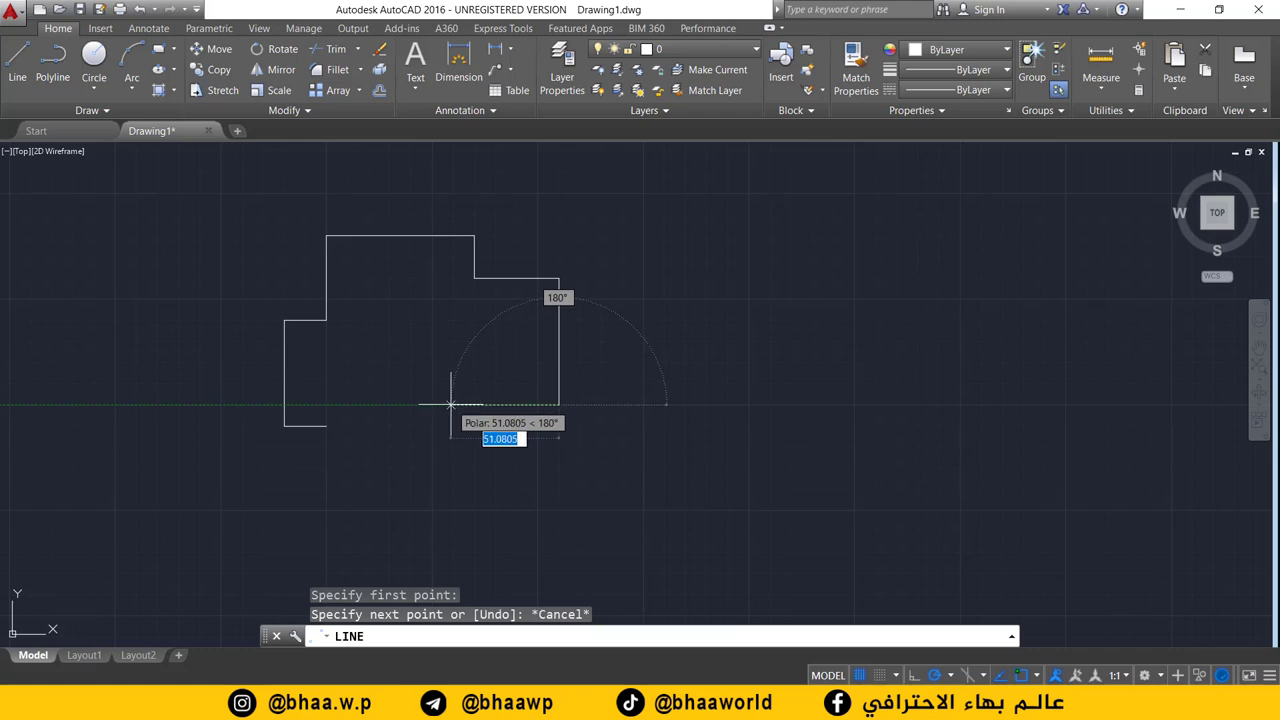
type("30")
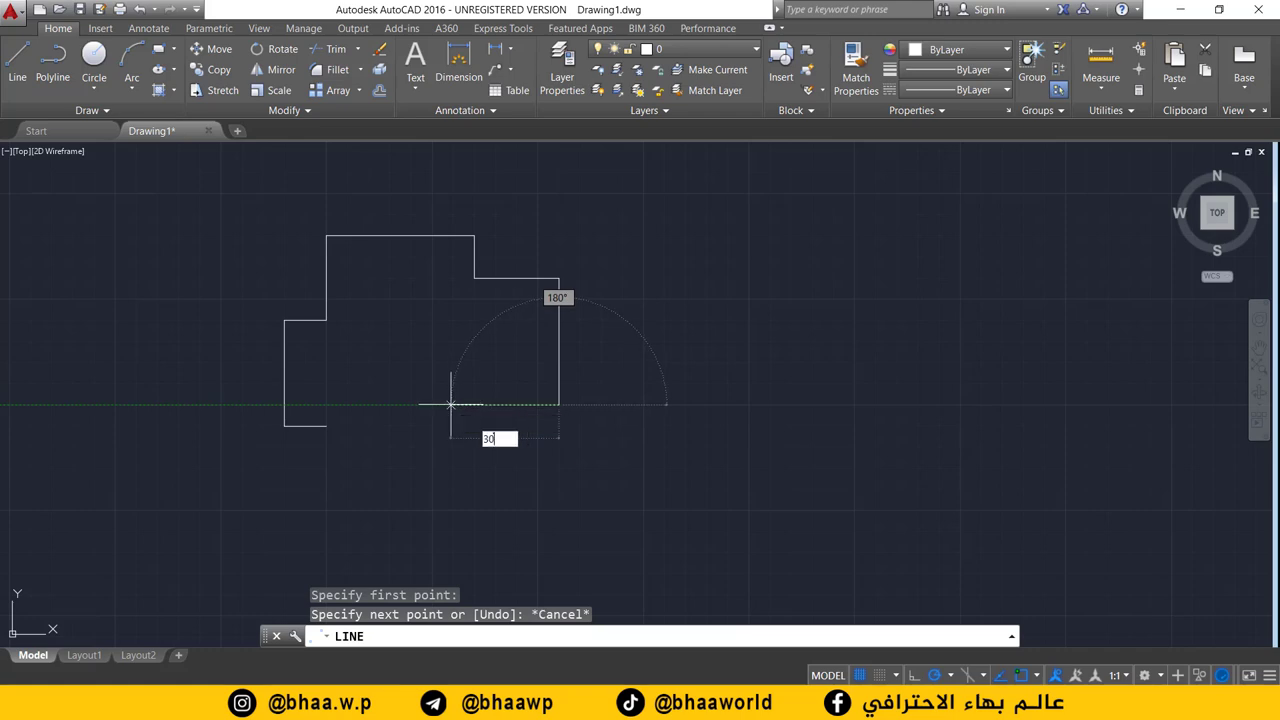
key("Return")
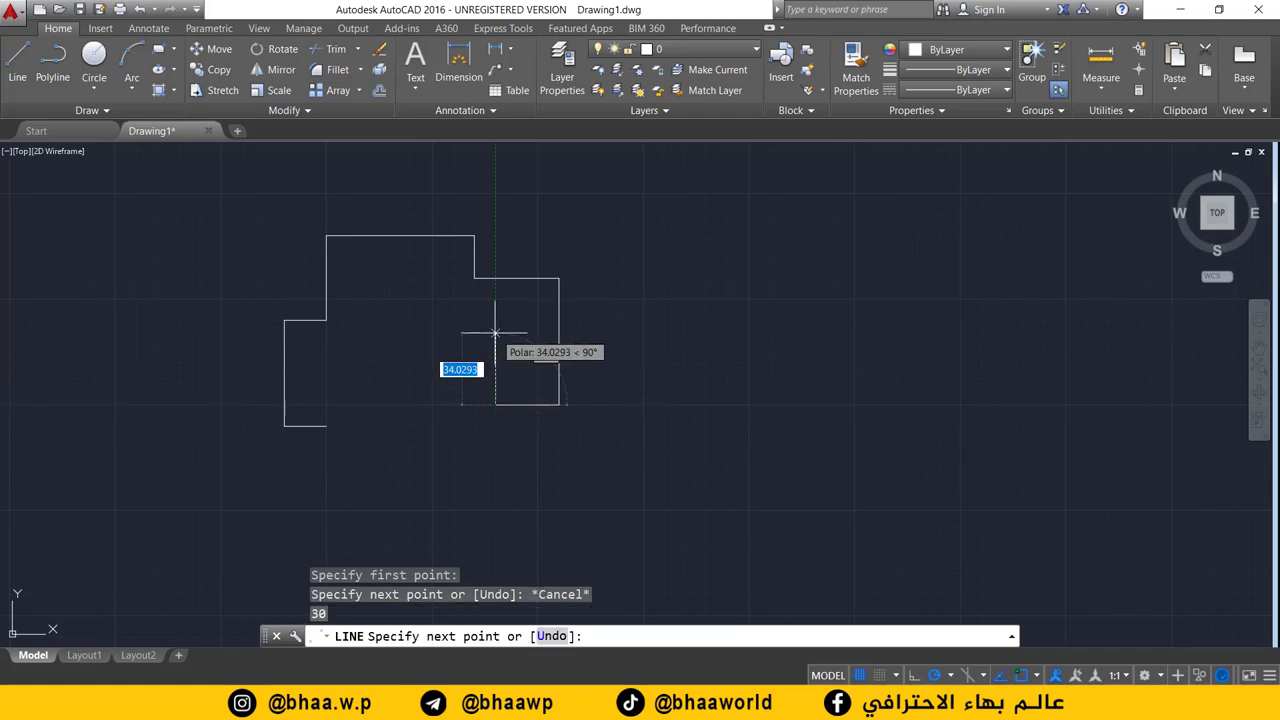
Step: Add a 30-unit rise and a 60-unit run left, then check the Paint reference
type("30")
key("Return")
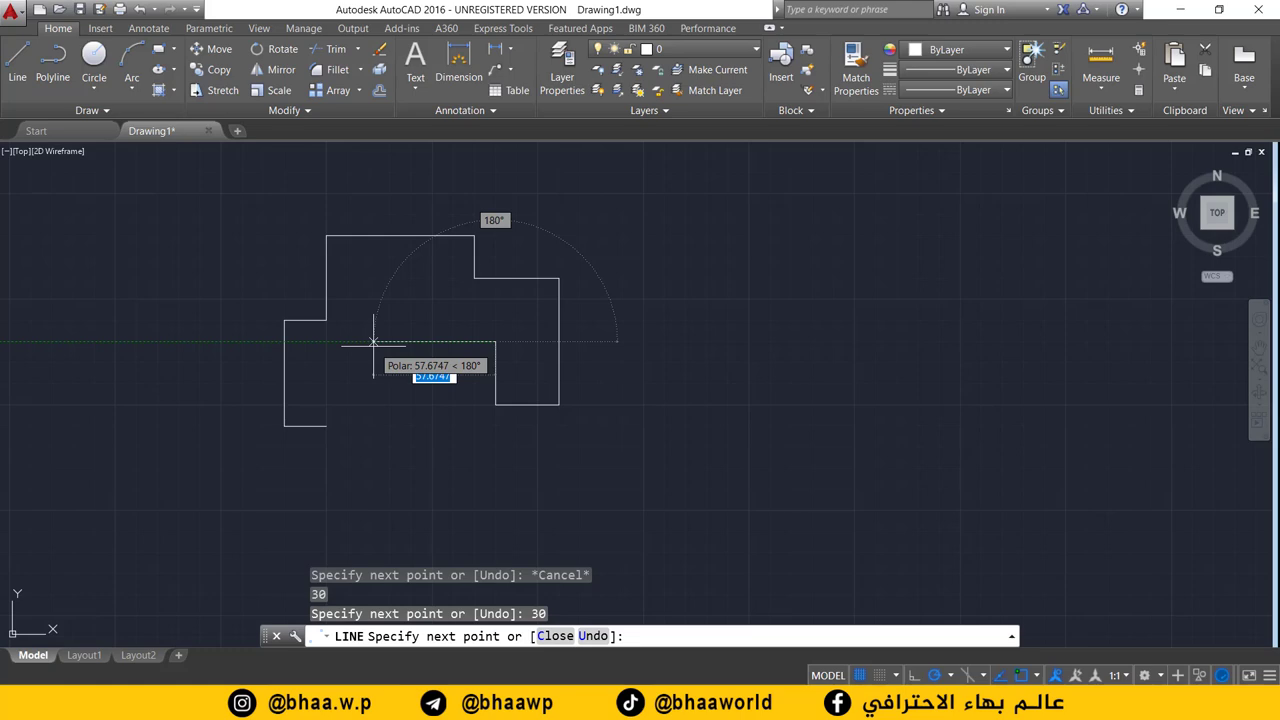
type("60")
key("Return")
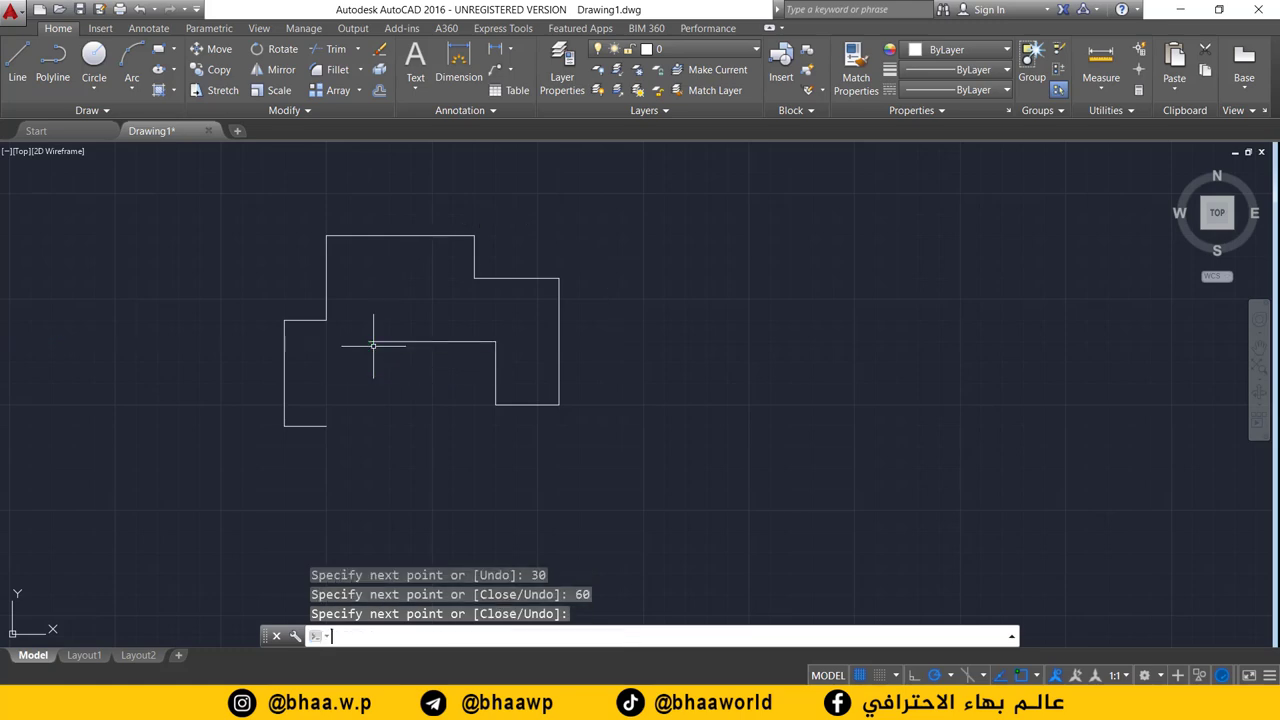
key("Return")
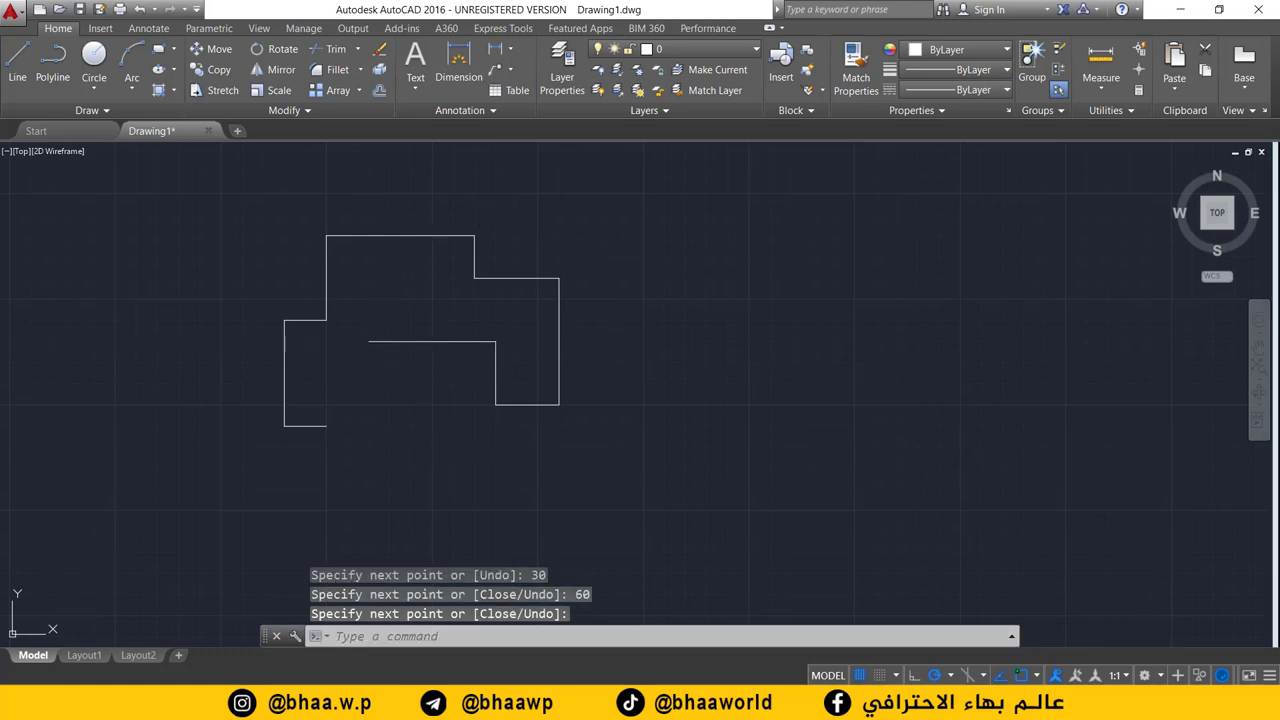
key("alt+Tab")
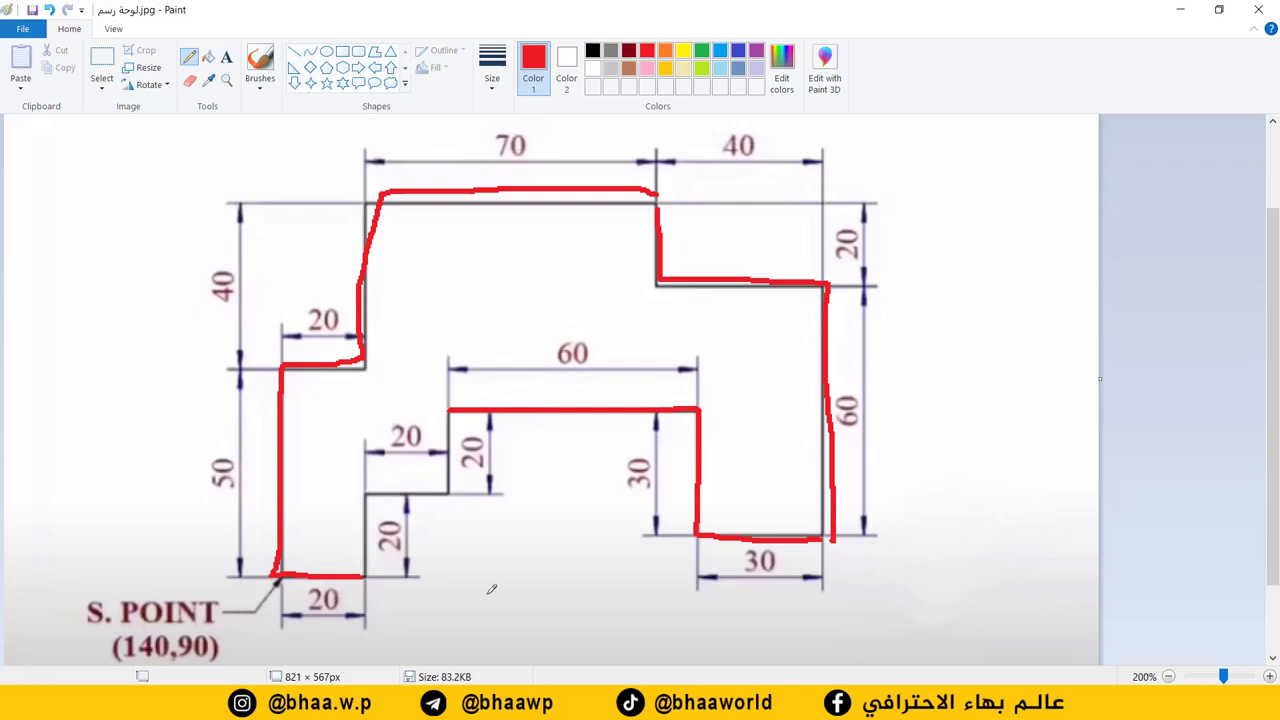
Step: From the inner 60 edge's open end, draw 20 down, 20 left and 20 down to close the outline
key("alt+Tab")
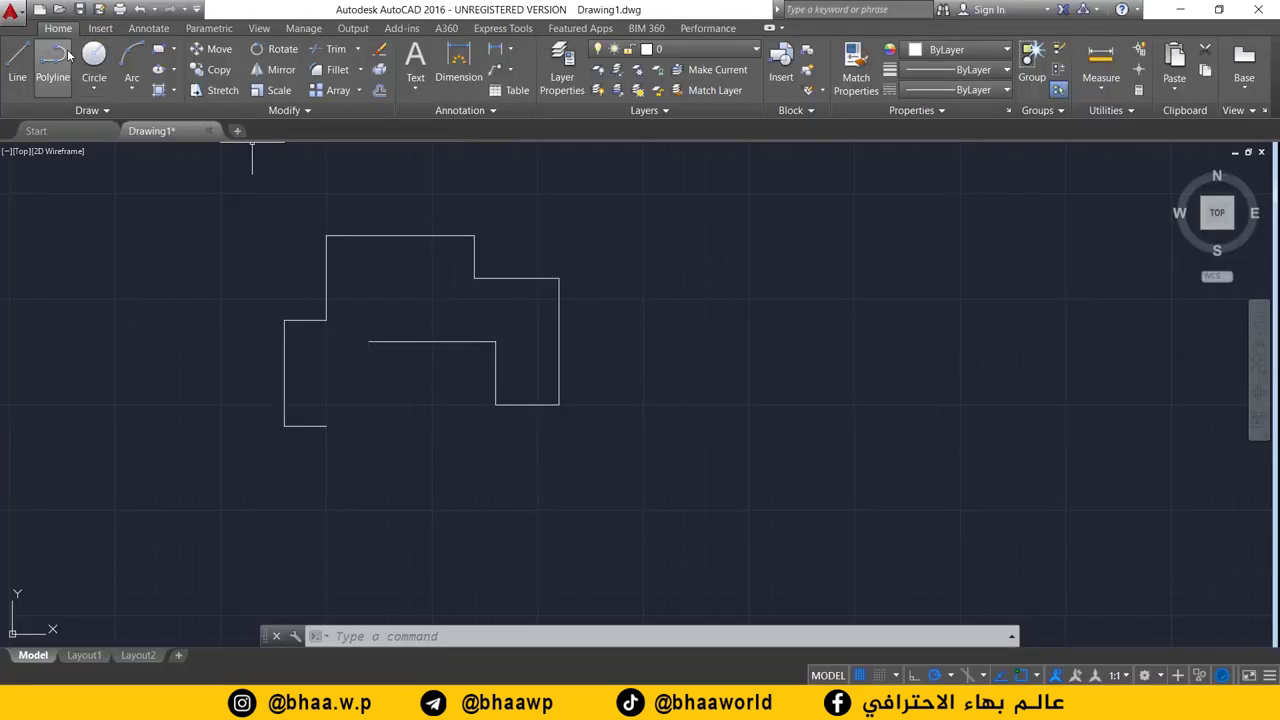
left_click(17, 62)
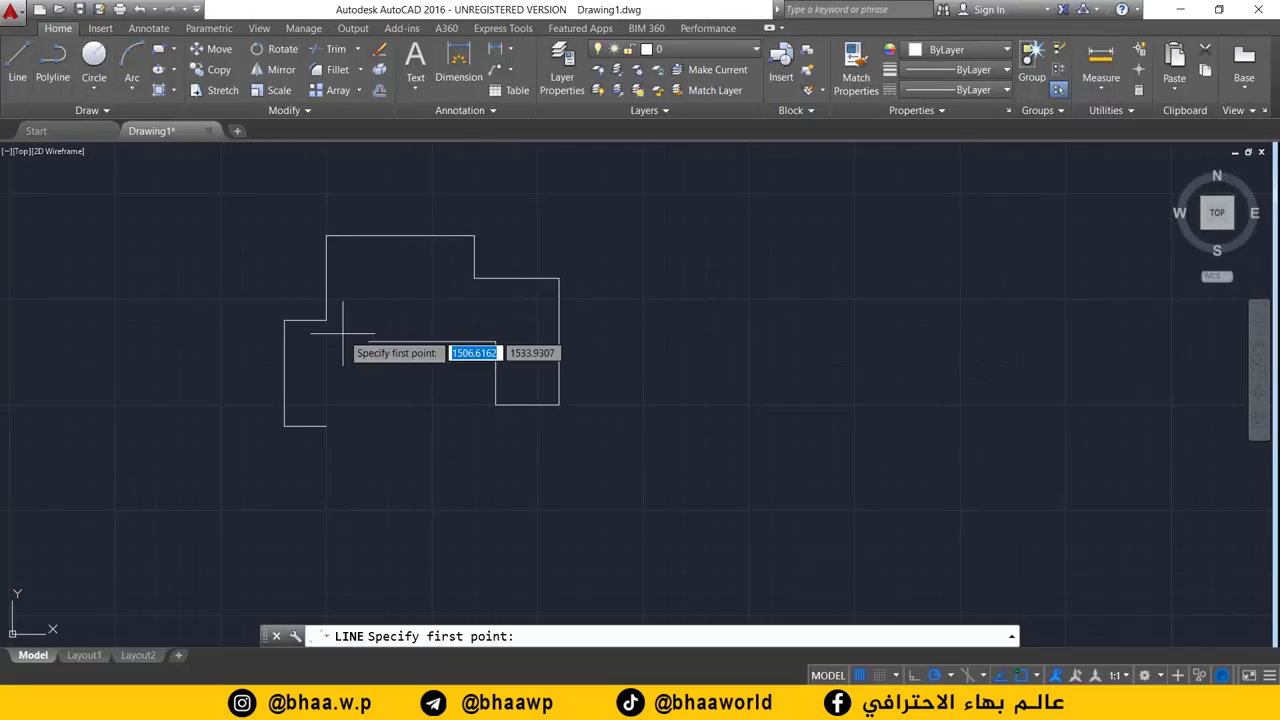
left_click(14, 68)
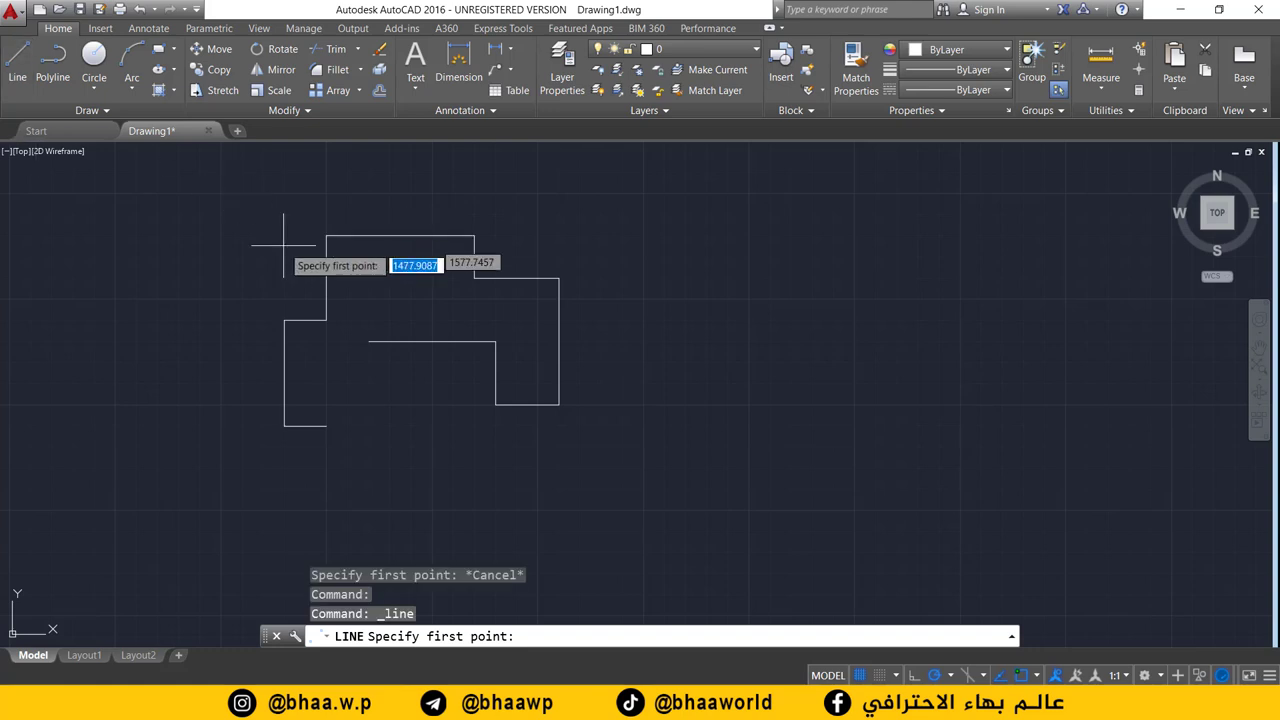
left_click(369, 341)
type("20")
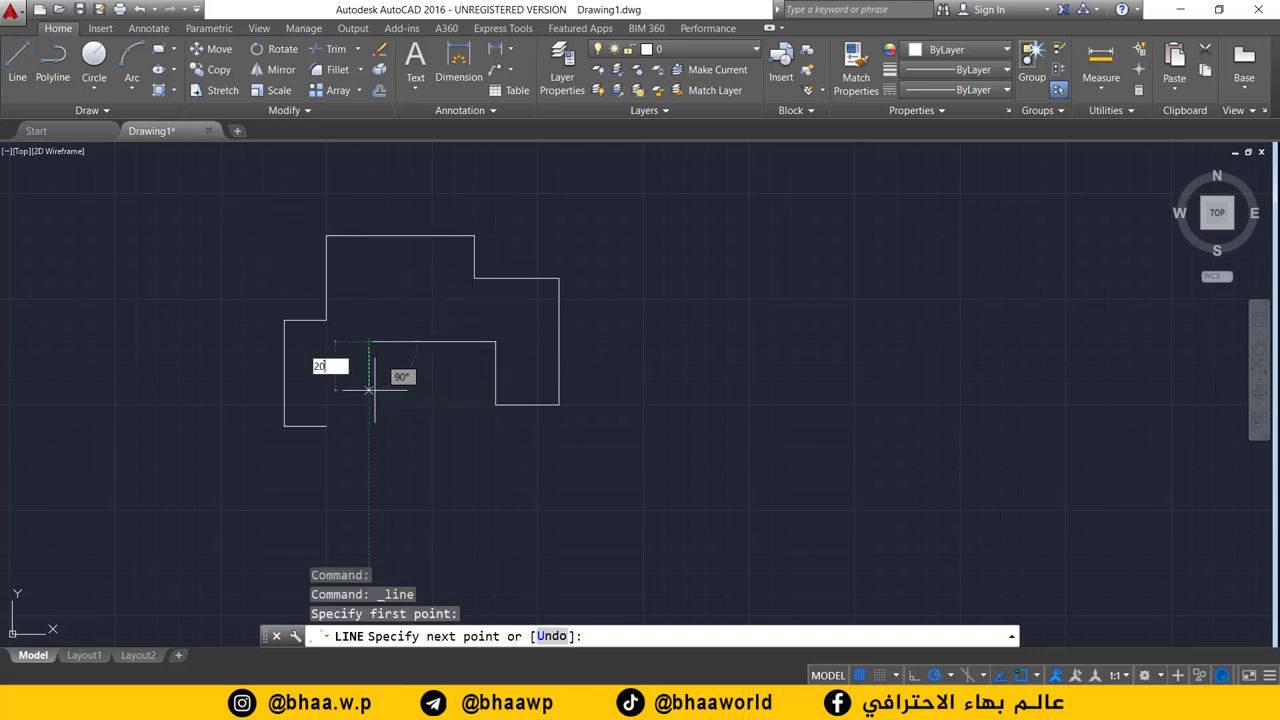
key("Return")
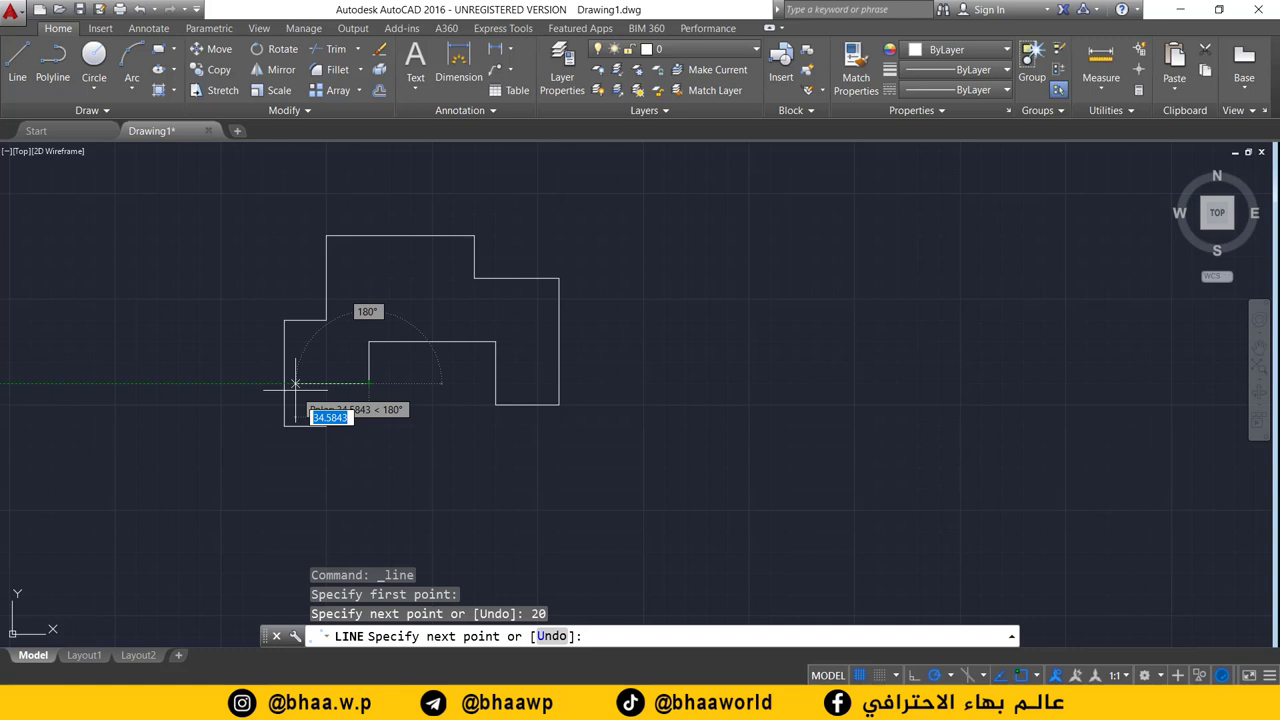
type("20")
key("Return")
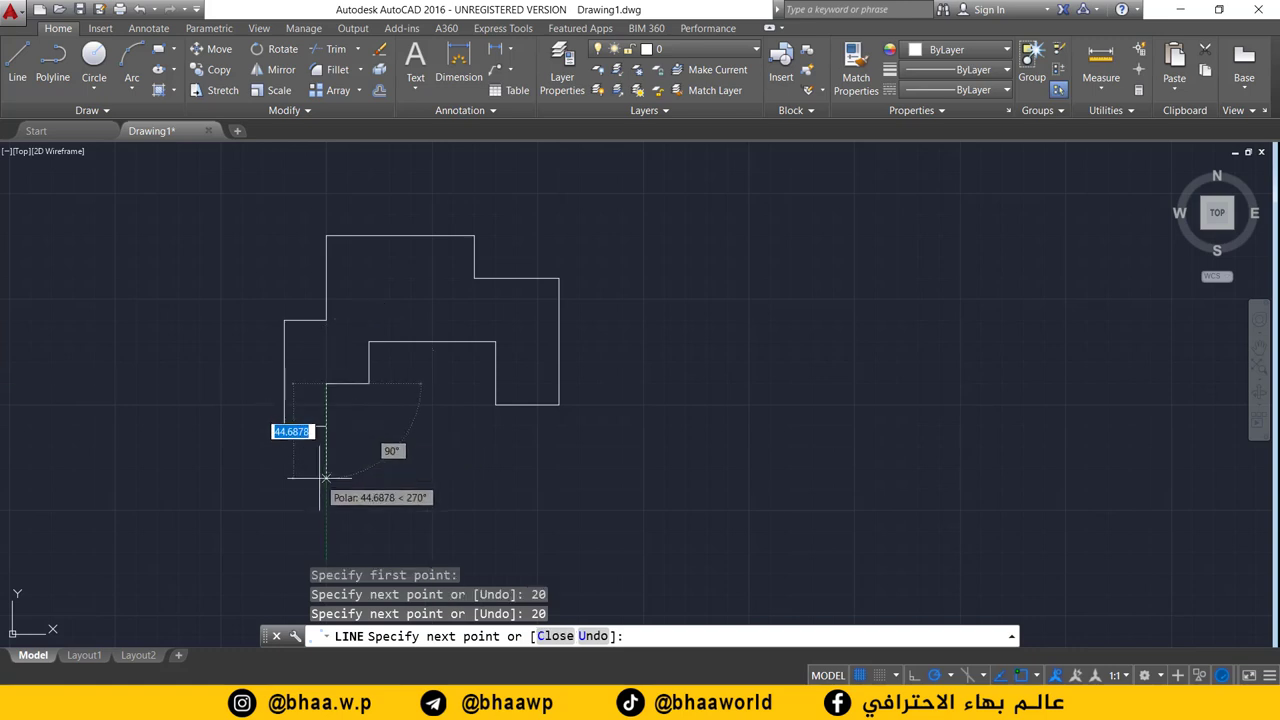
type("20")
key("Return")
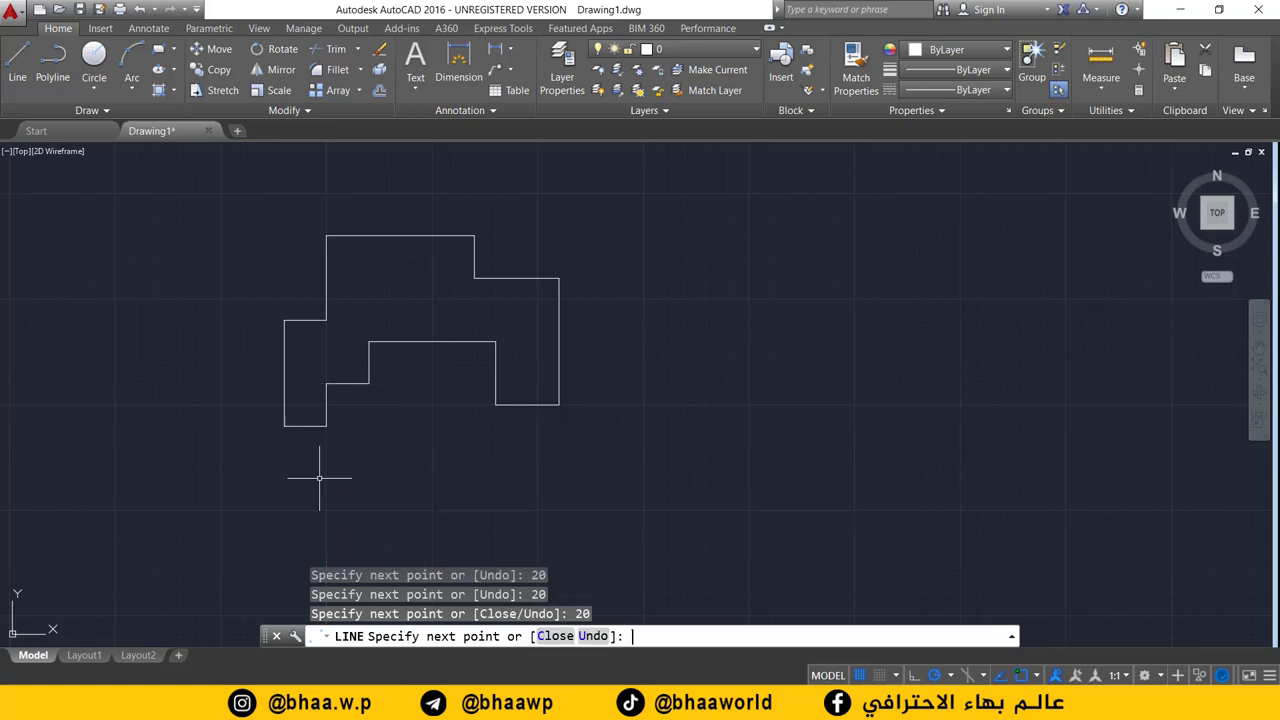
key("Return")
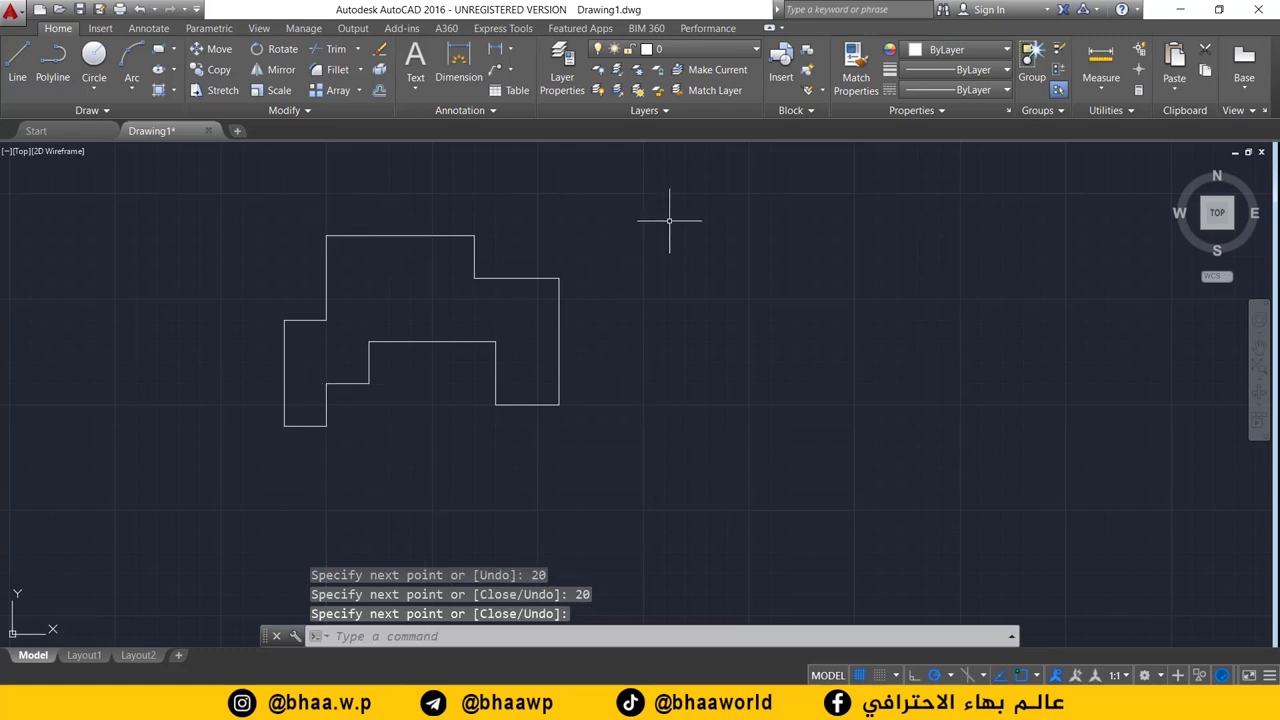
left_click_drag(666, 215, 214, 443)
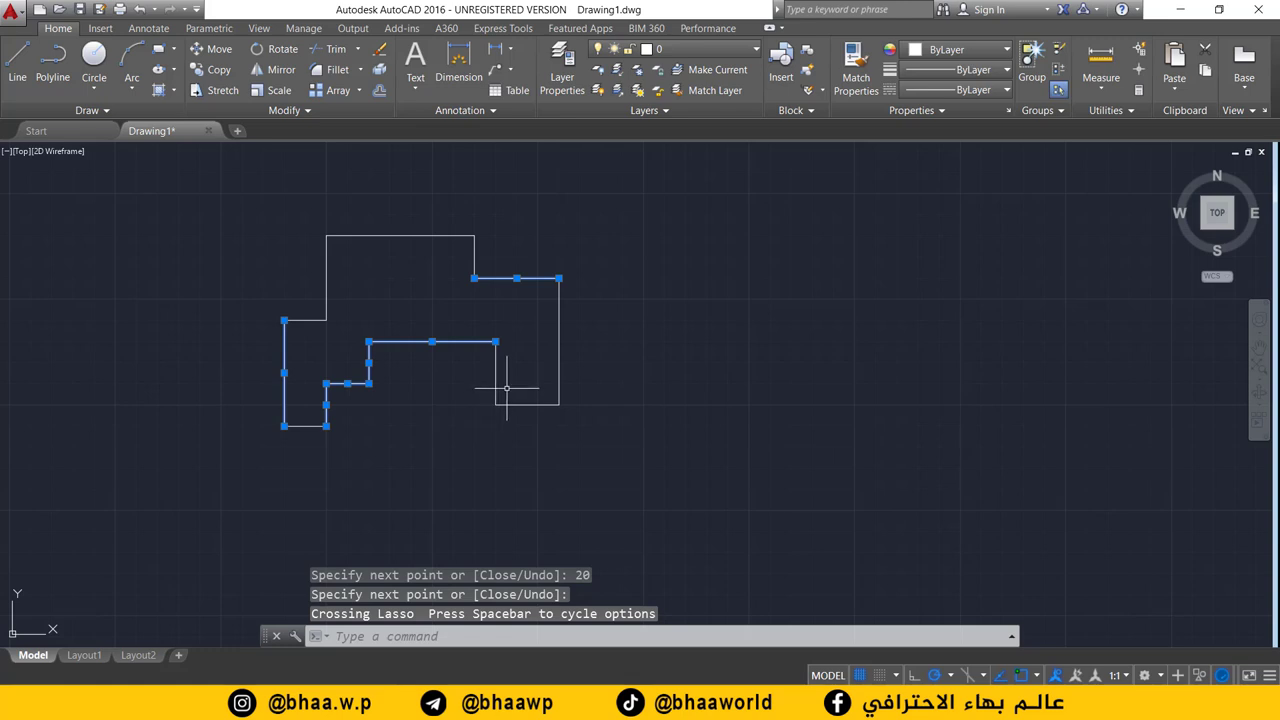
Step: Zoom and pan so the whole stepped outline fills the view, then clear the selection
key("ctrl+a")
scroll(368, 270, "up", 2)
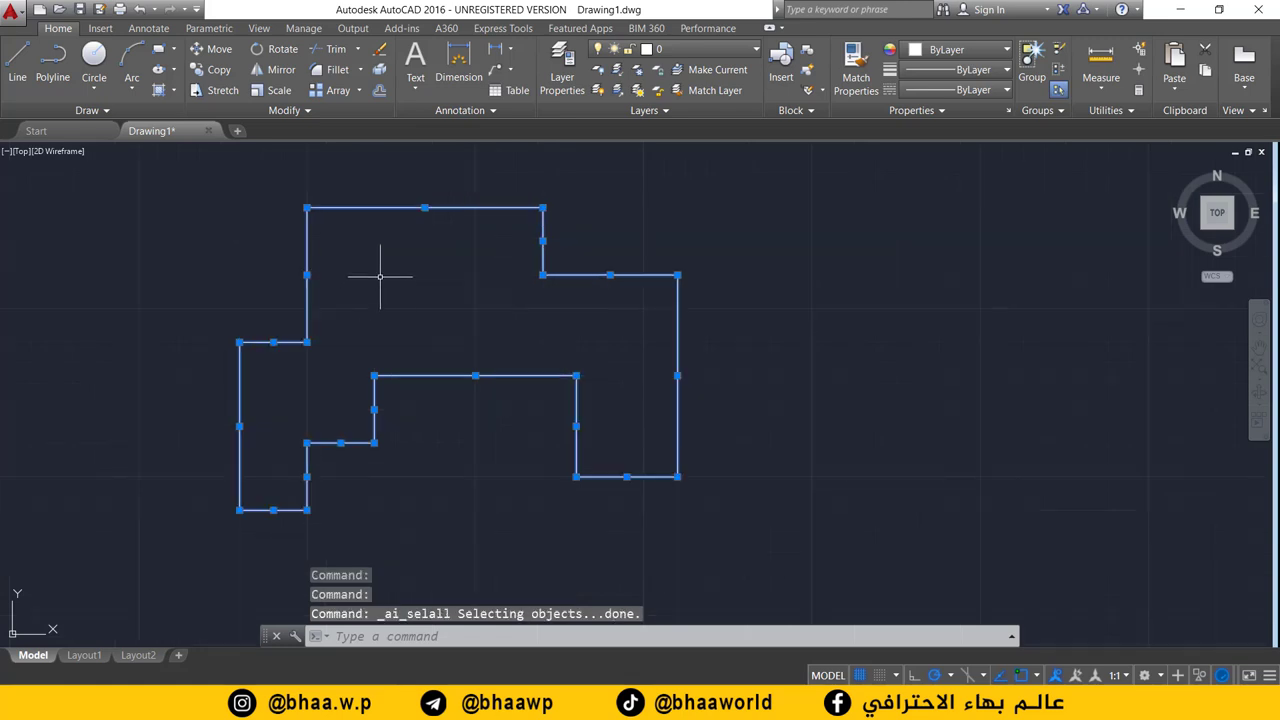
mouse_move(371, 277)
middle_mouse_down()
mouse_move(478, 348)
mouse_move(471, 318)
middle_mouse_up()
key("Escape")
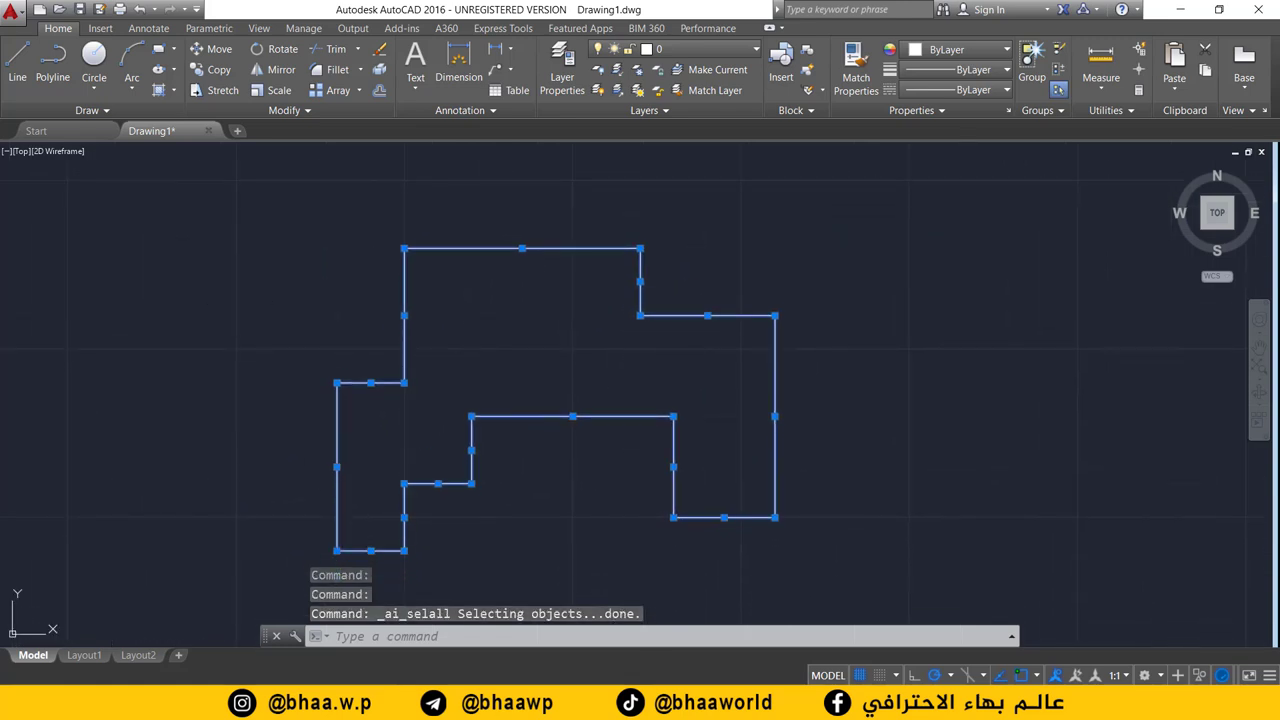